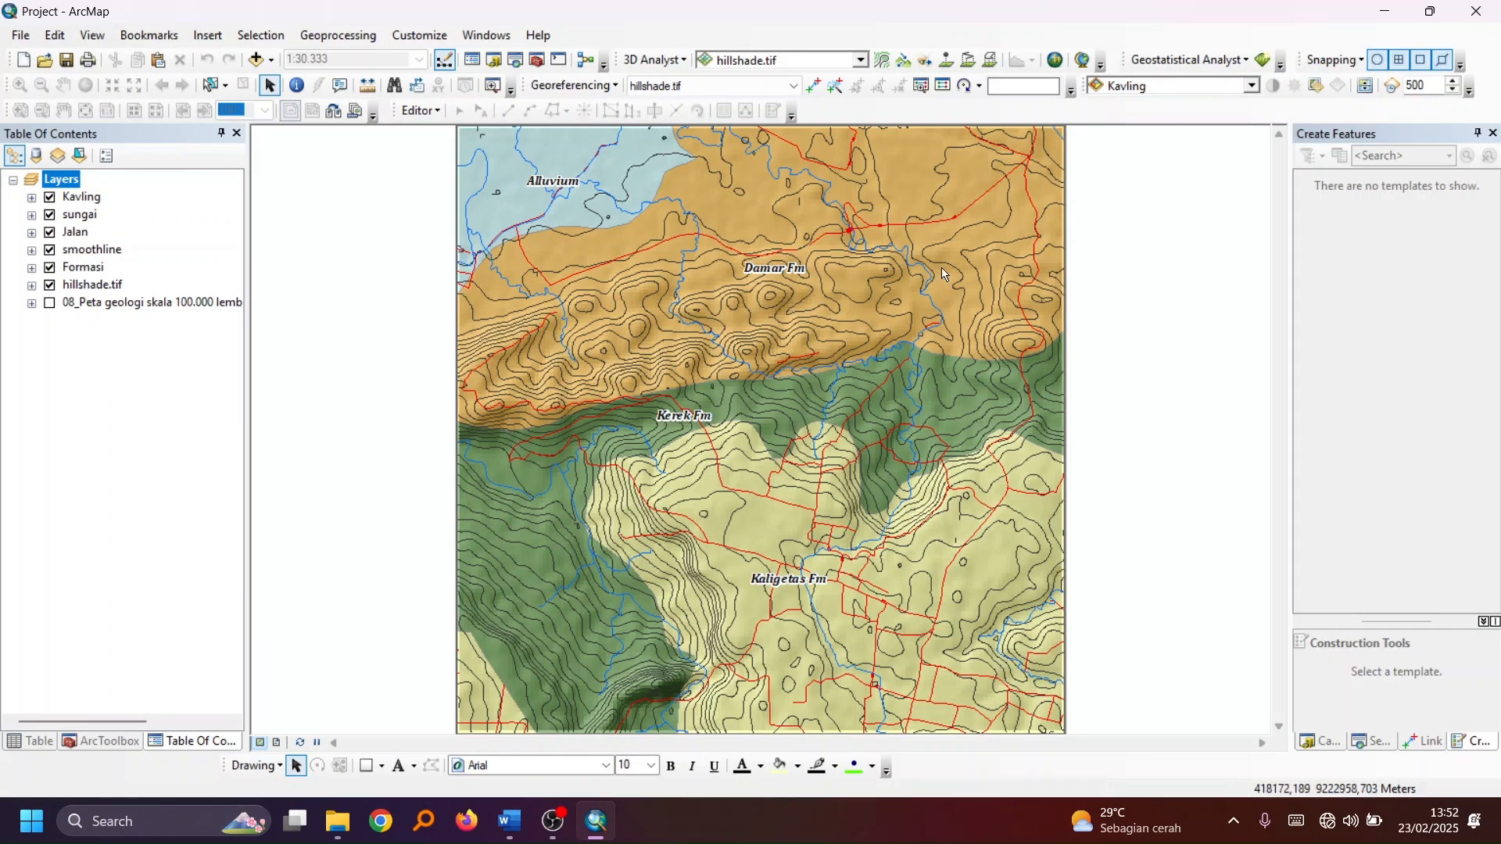
Start a new point shapefile named STA in the Terbaru folder of PROJECT GBP
left_click(1334, 744)
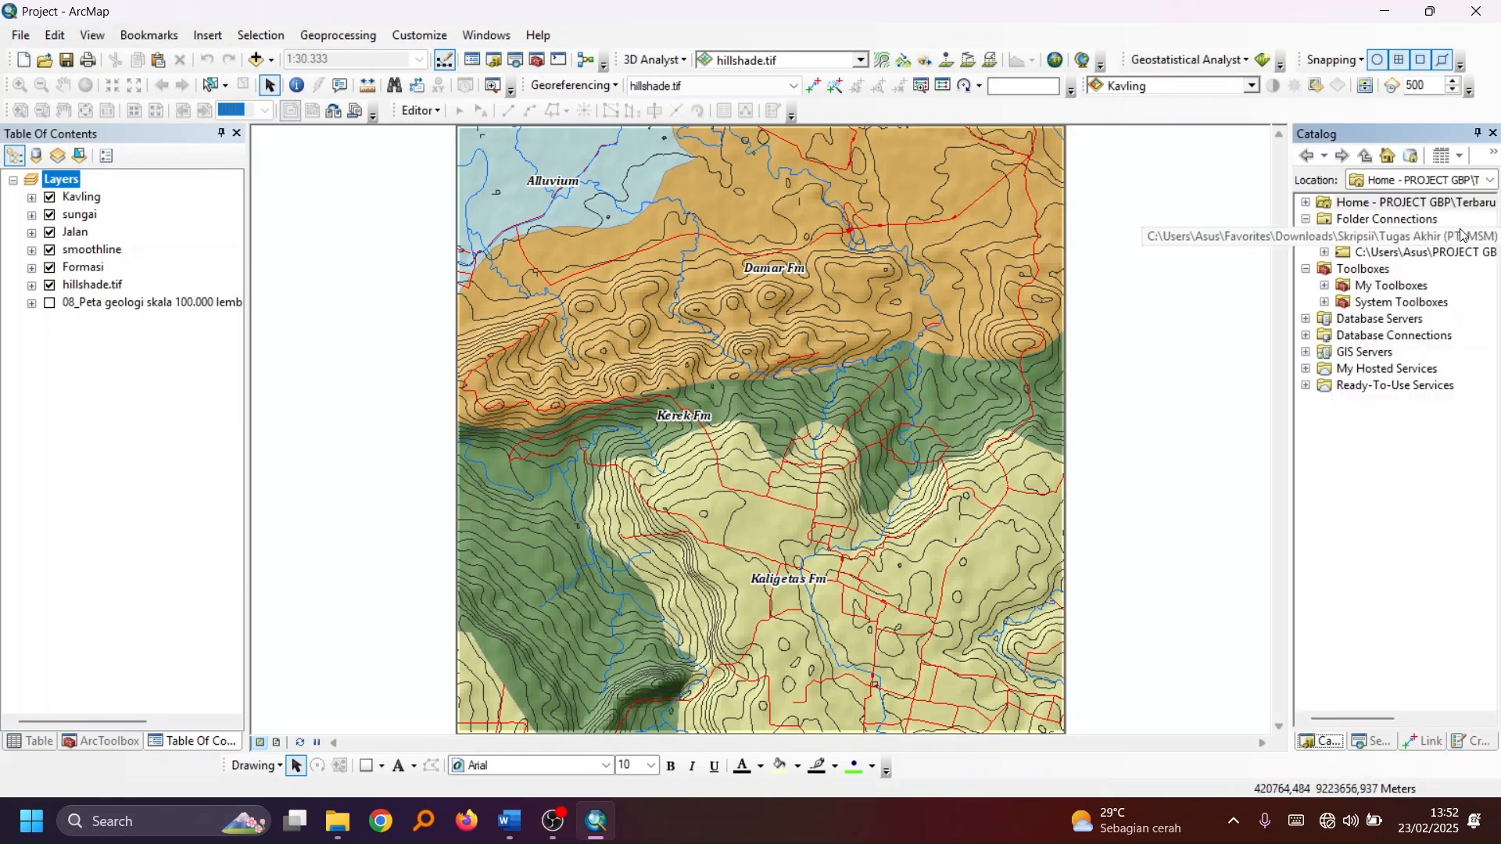
double_click(1417, 252)
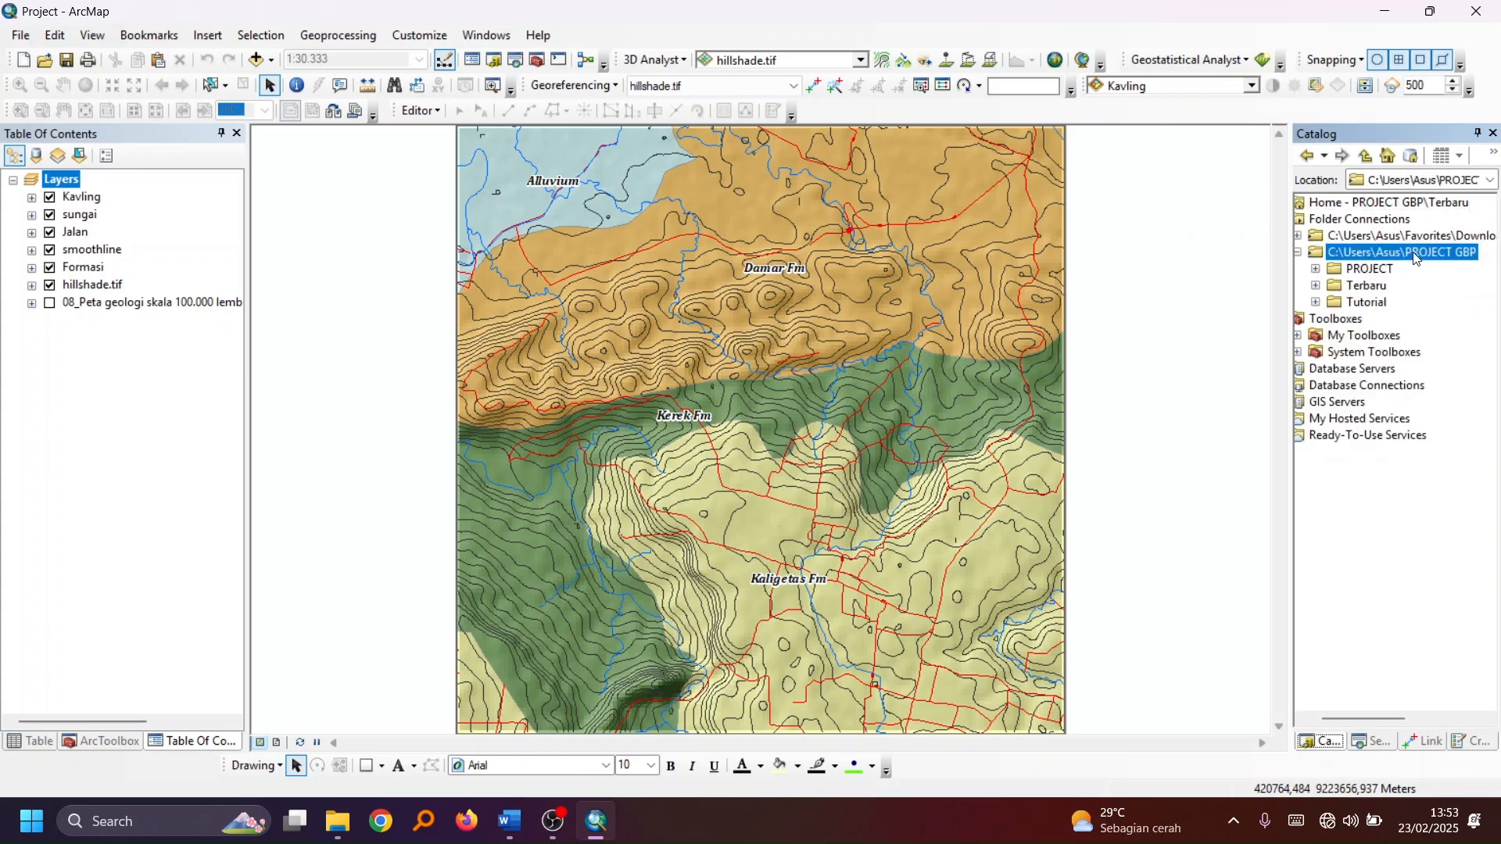
double_click(1383, 289)
right_click(1384, 295)
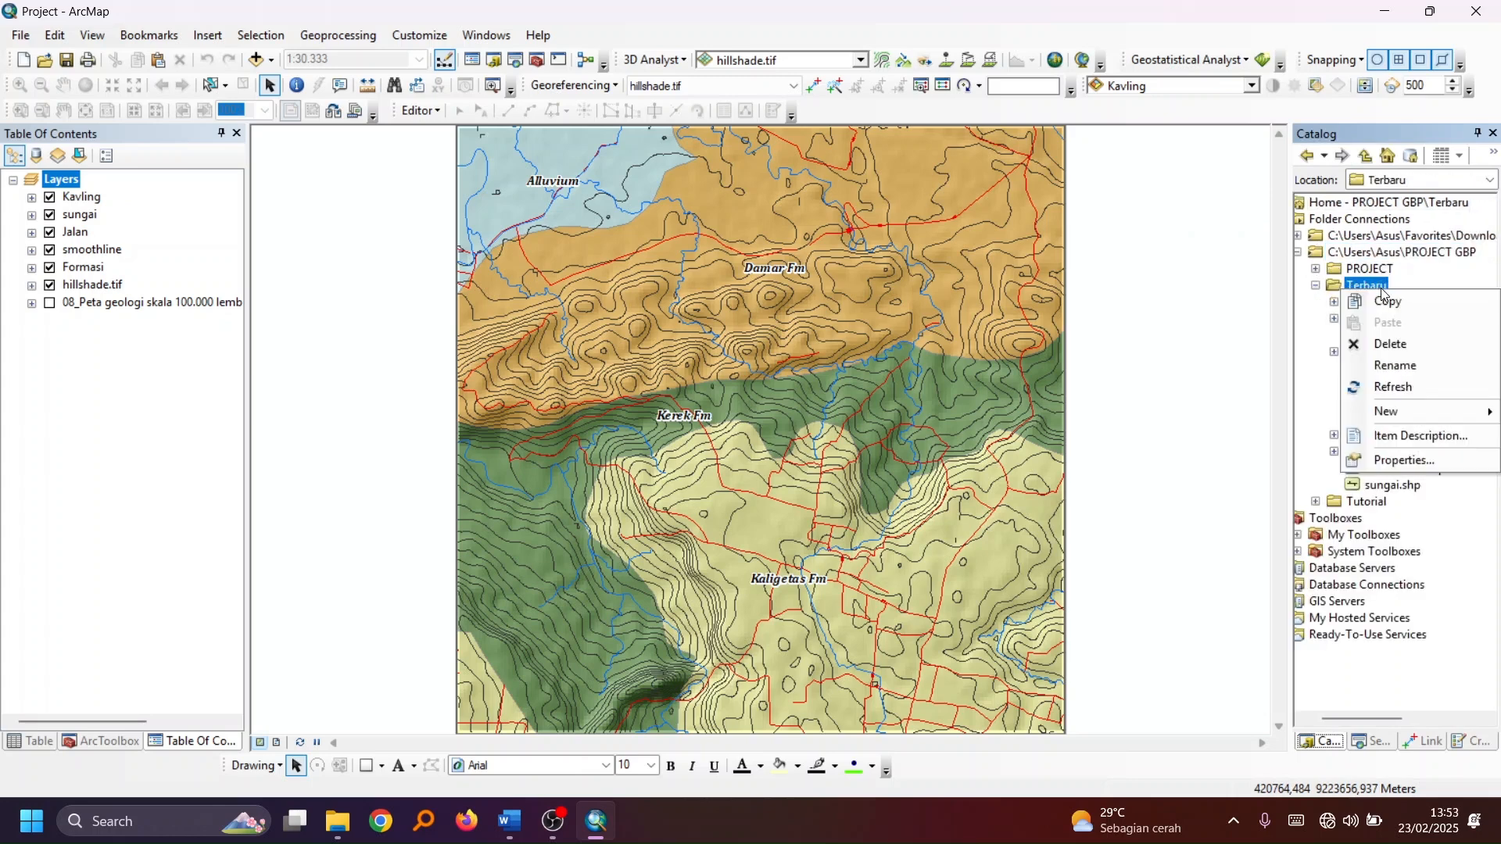
mouse_move(1391, 417)
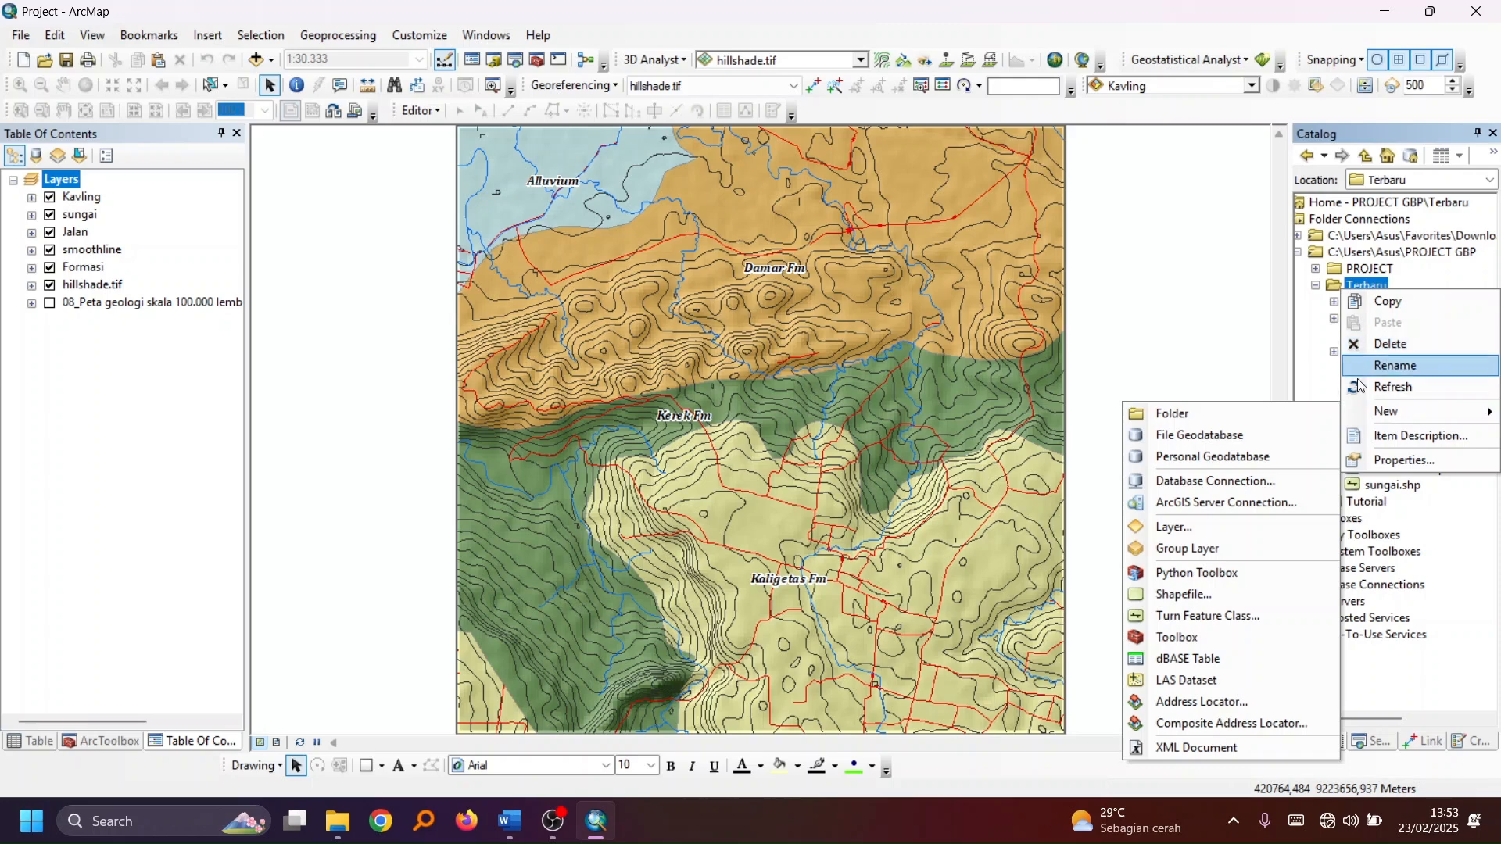
left_click(1183, 595)
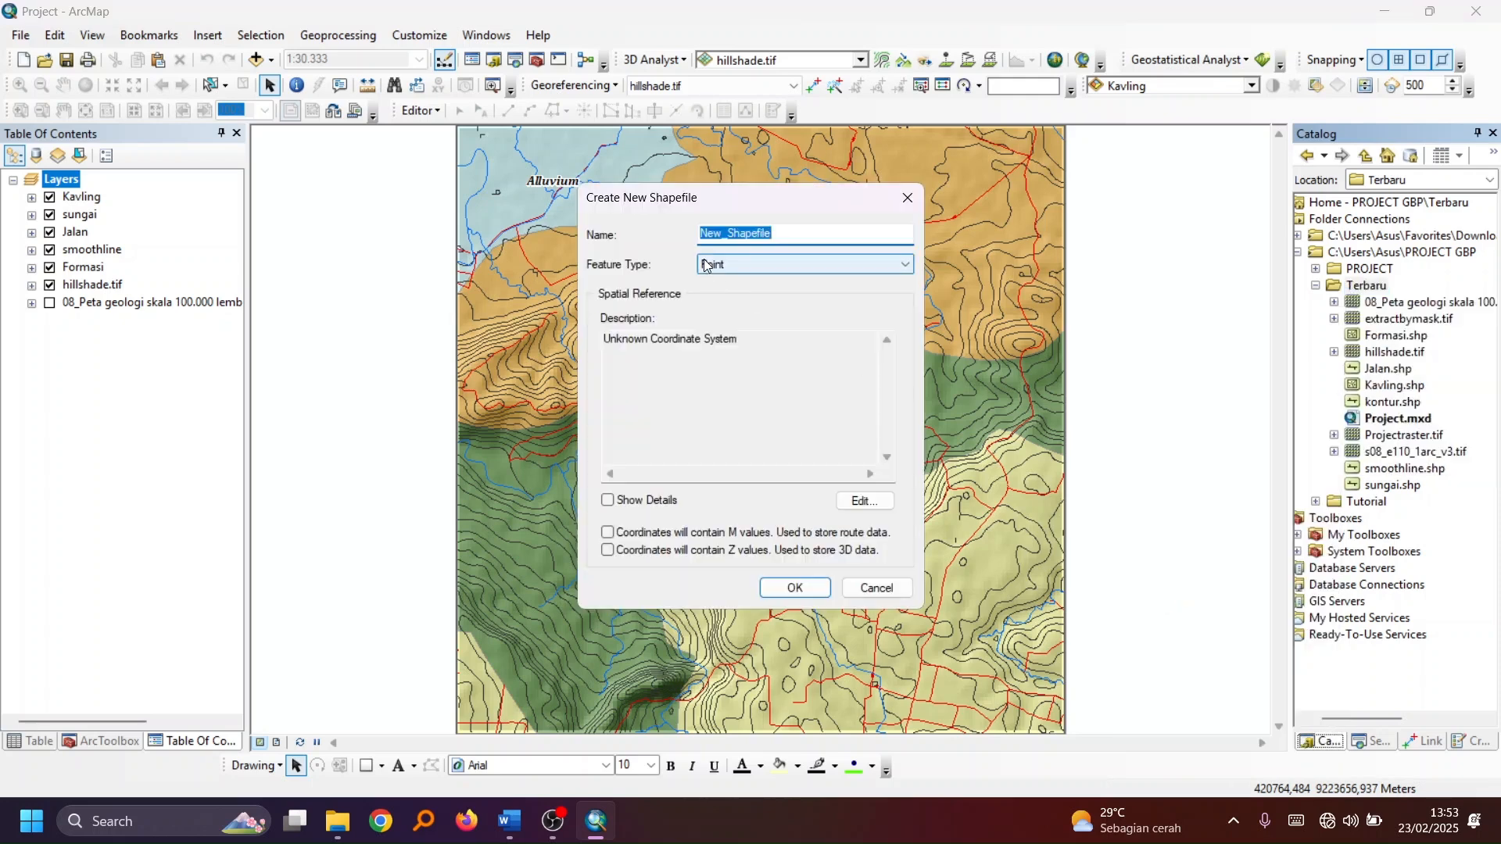
type("s")
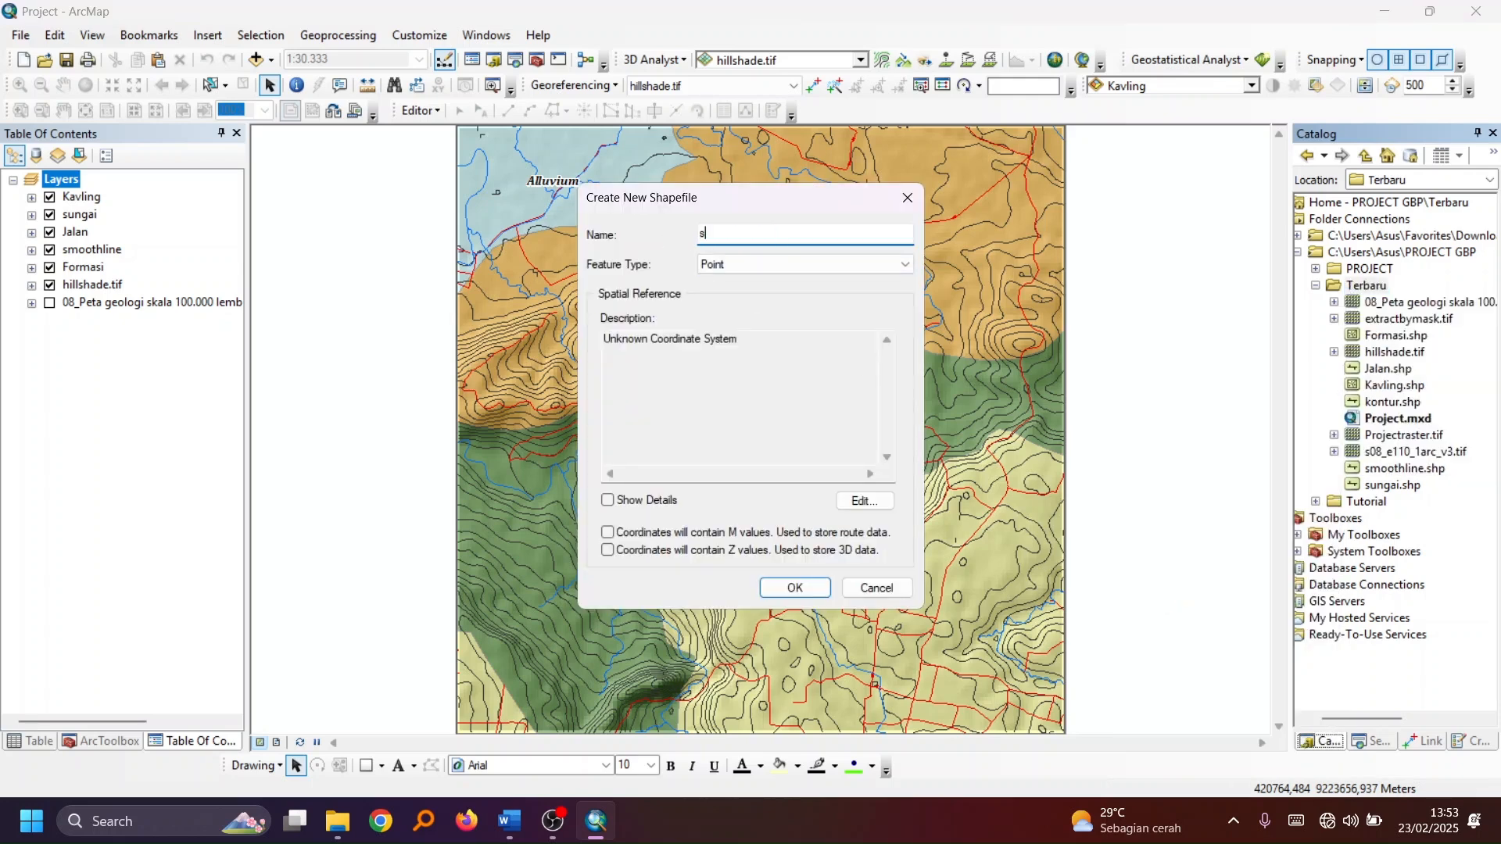
key("BackSpace")
type("STA")
left_click(802, 266)
left_click(803, 266)
Assign the WGS 1984 UTM Zone 49S coordinate system to the new shapefile and create it
left_click(862, 501)
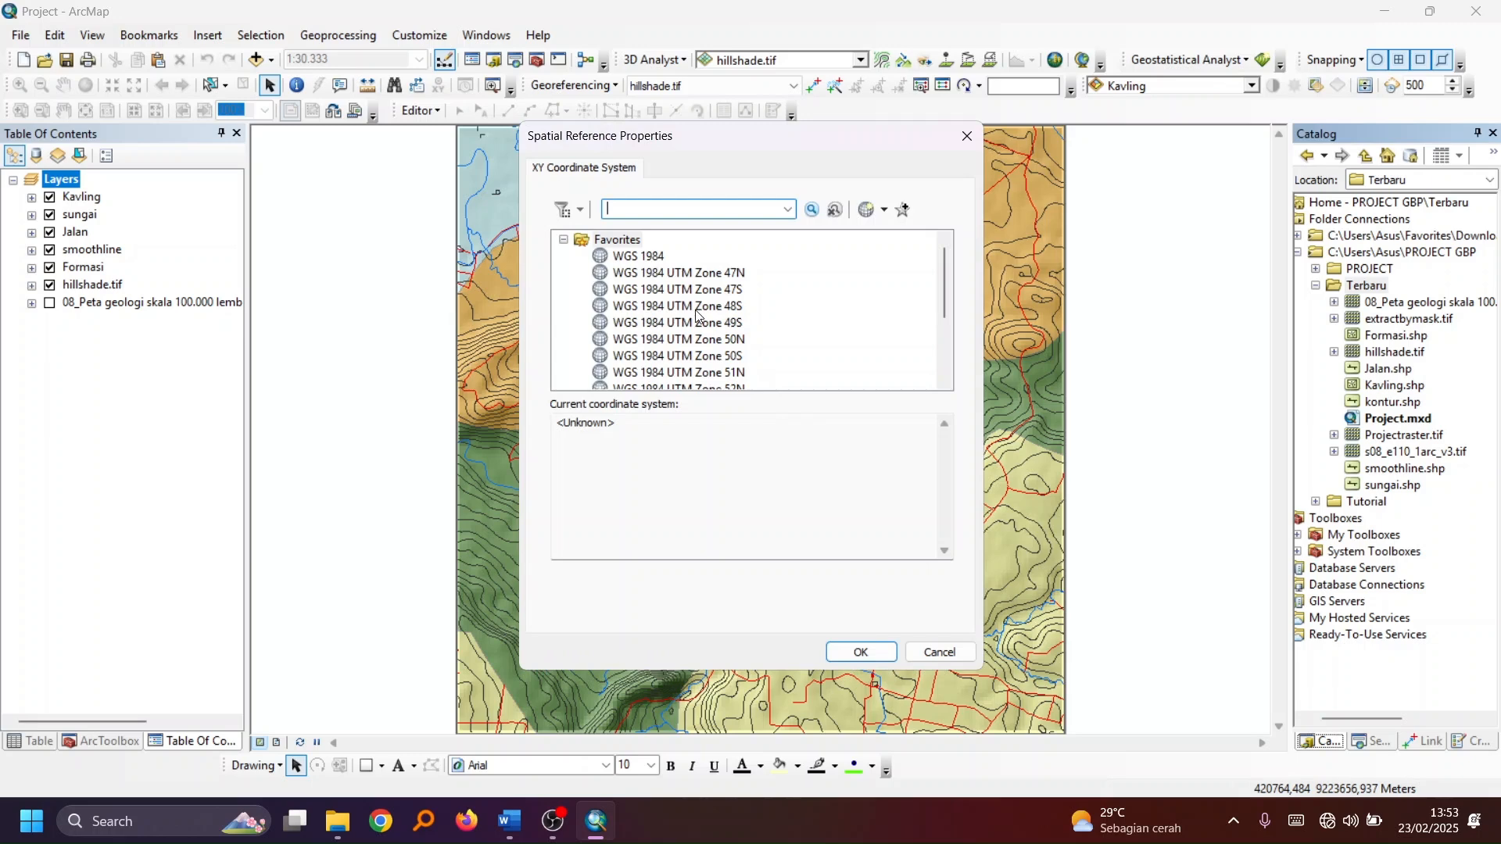
left_click(710, 312)
left_click(713, 323)
left_click(852, 653)
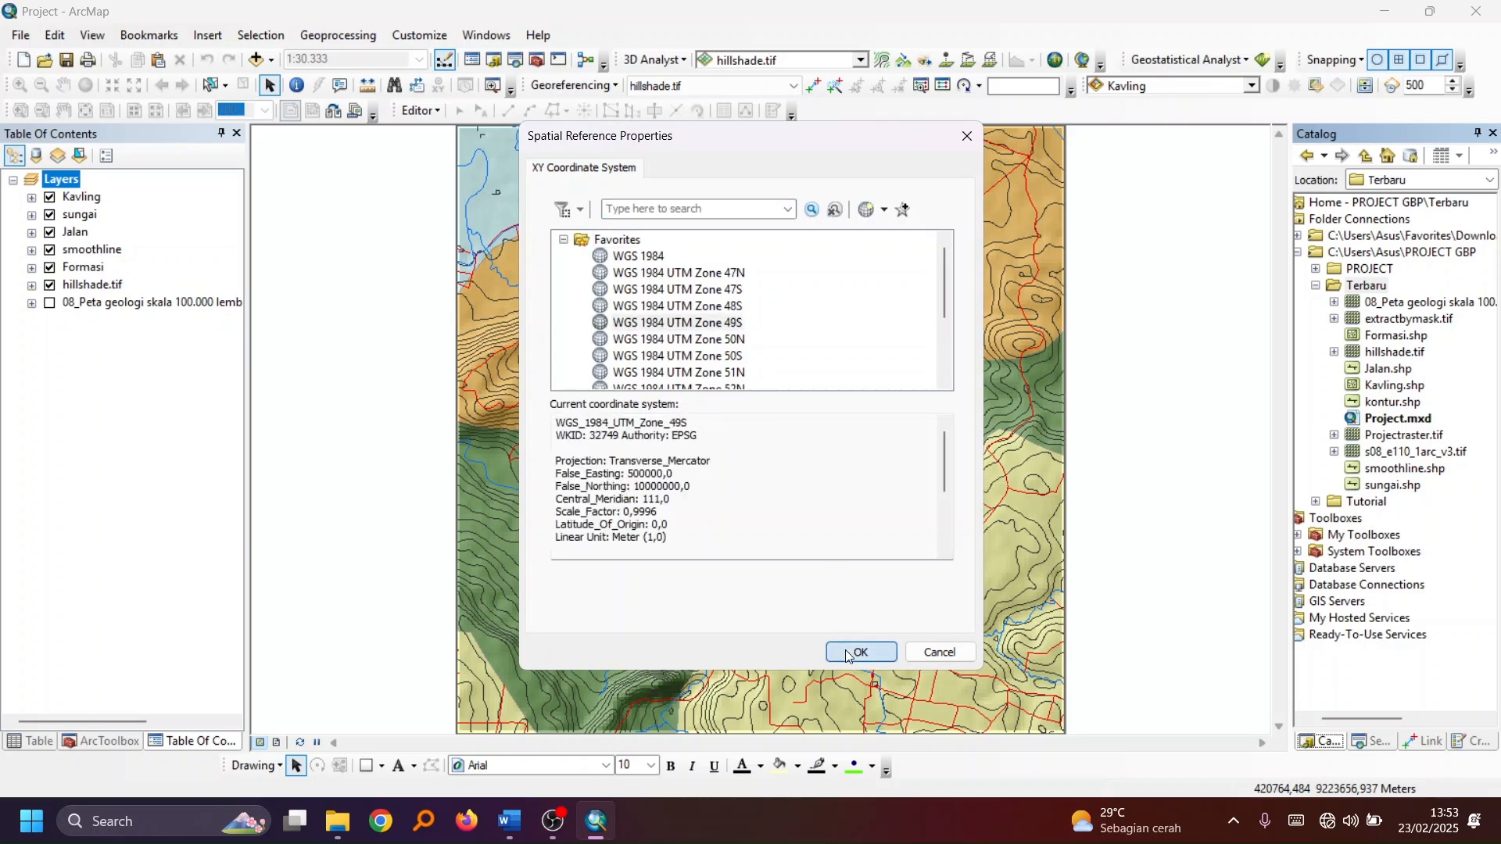
left_click(795, 588)
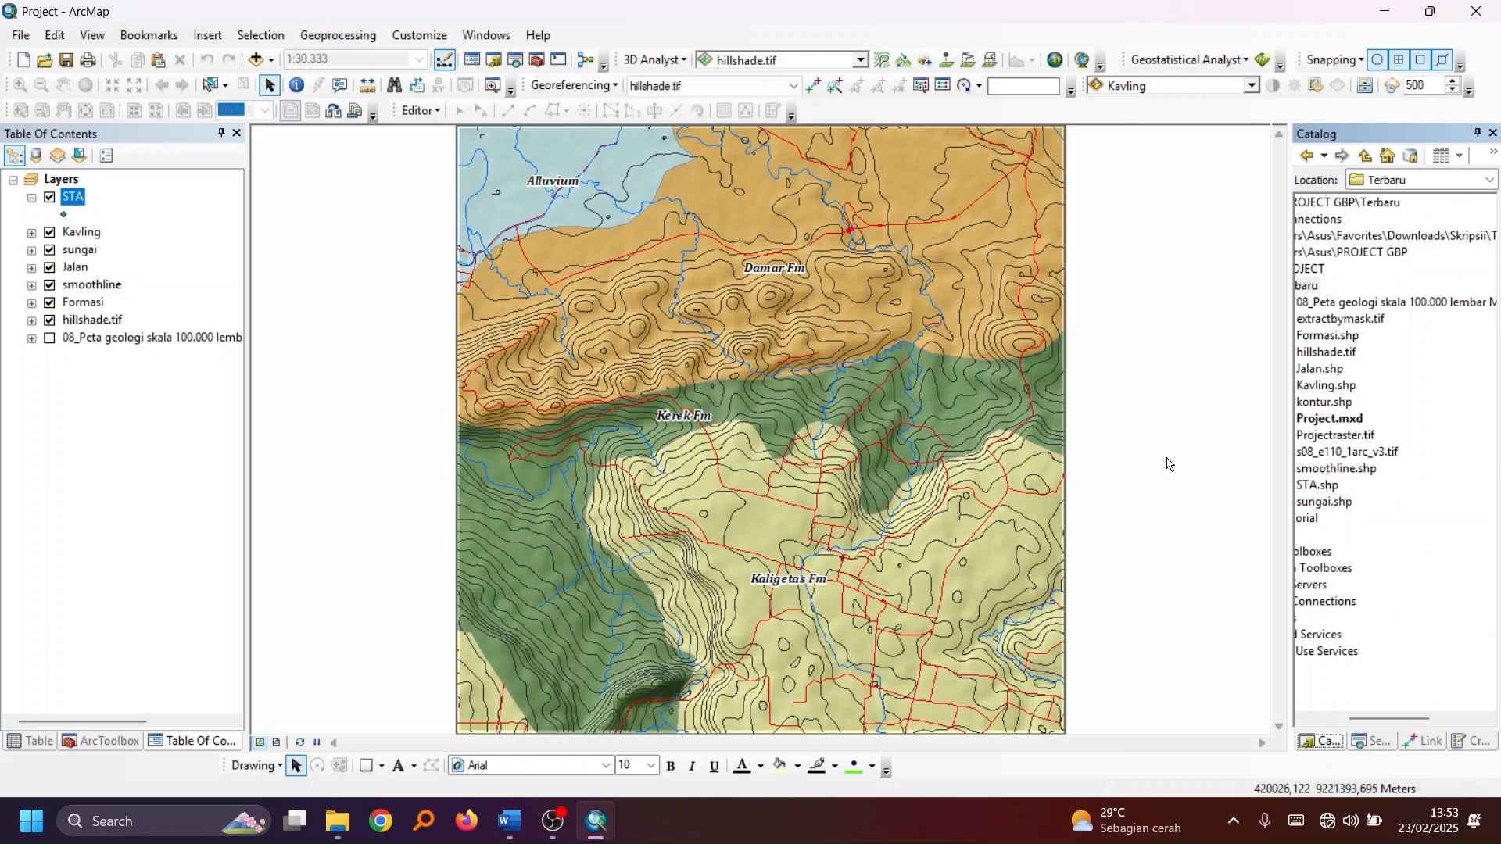
Start an edit session and place STA points on the map, one in Alluvium and two in Damar Fm
left_click(418, 111)
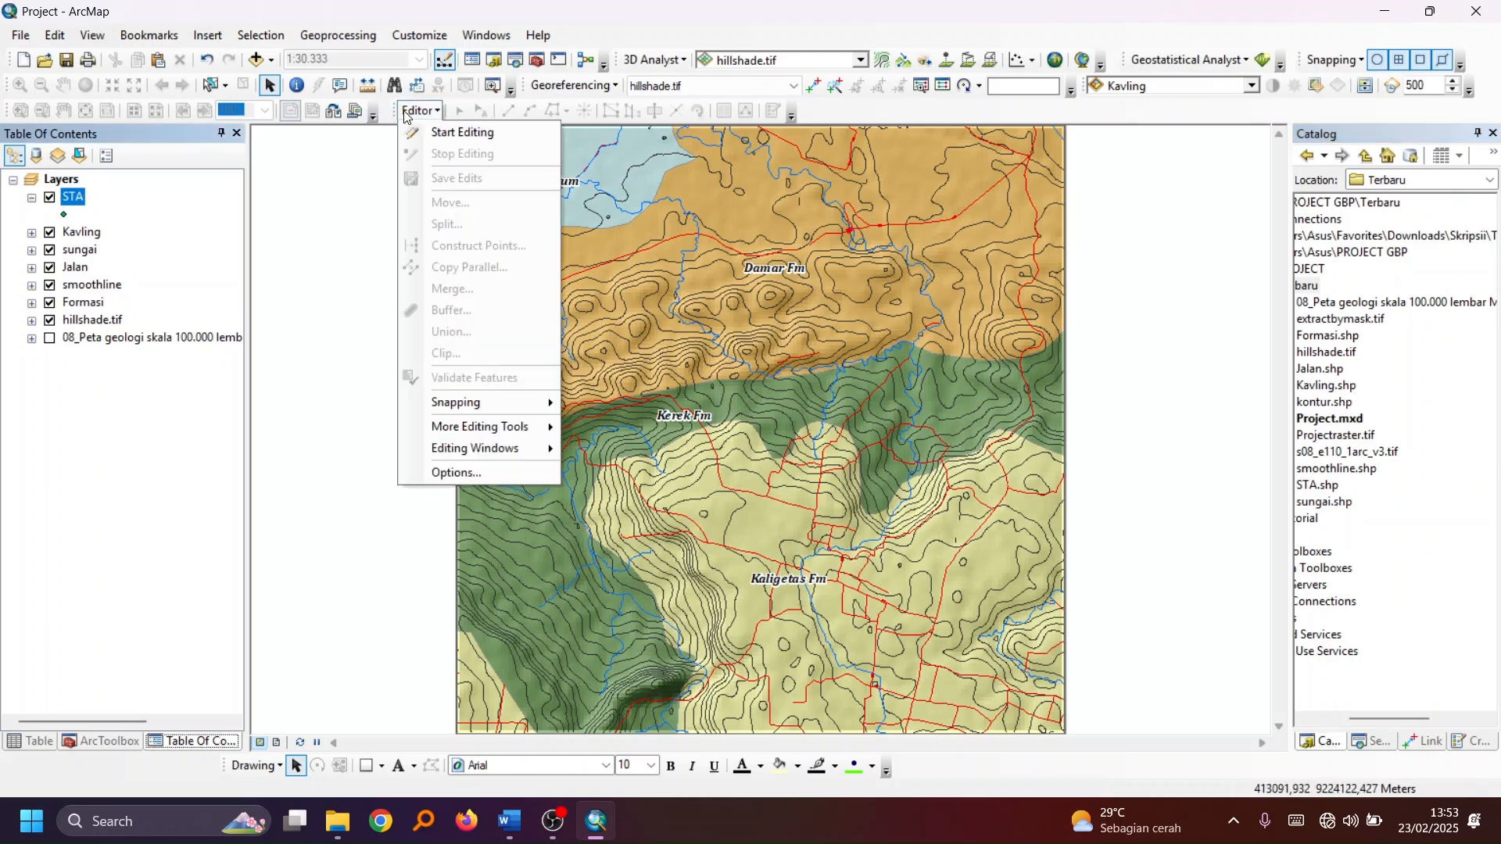
left_click(449, 131)
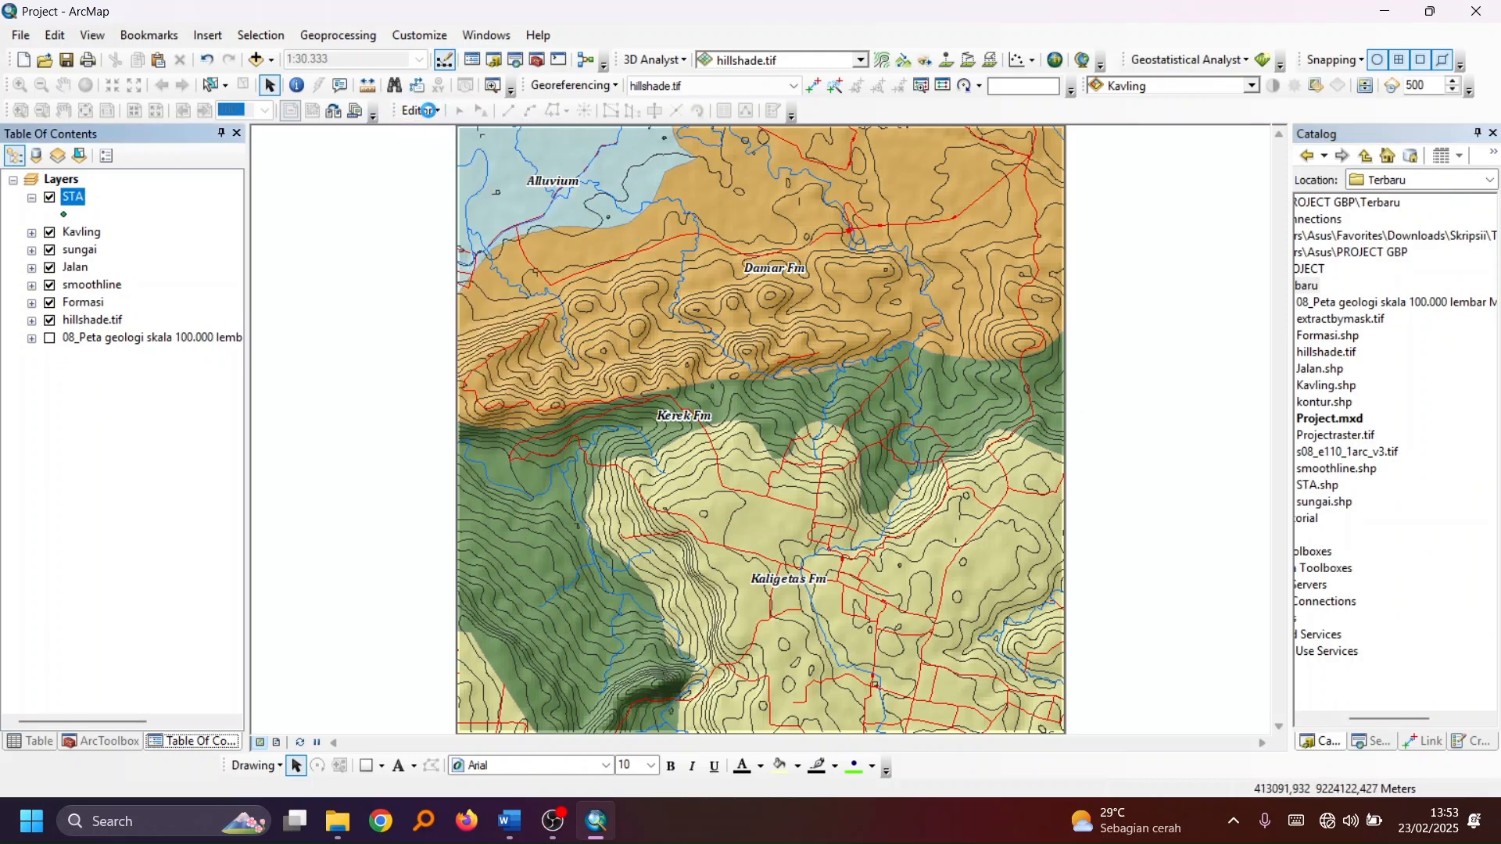
left_click(1474, 743)
left_click(1322, 361)
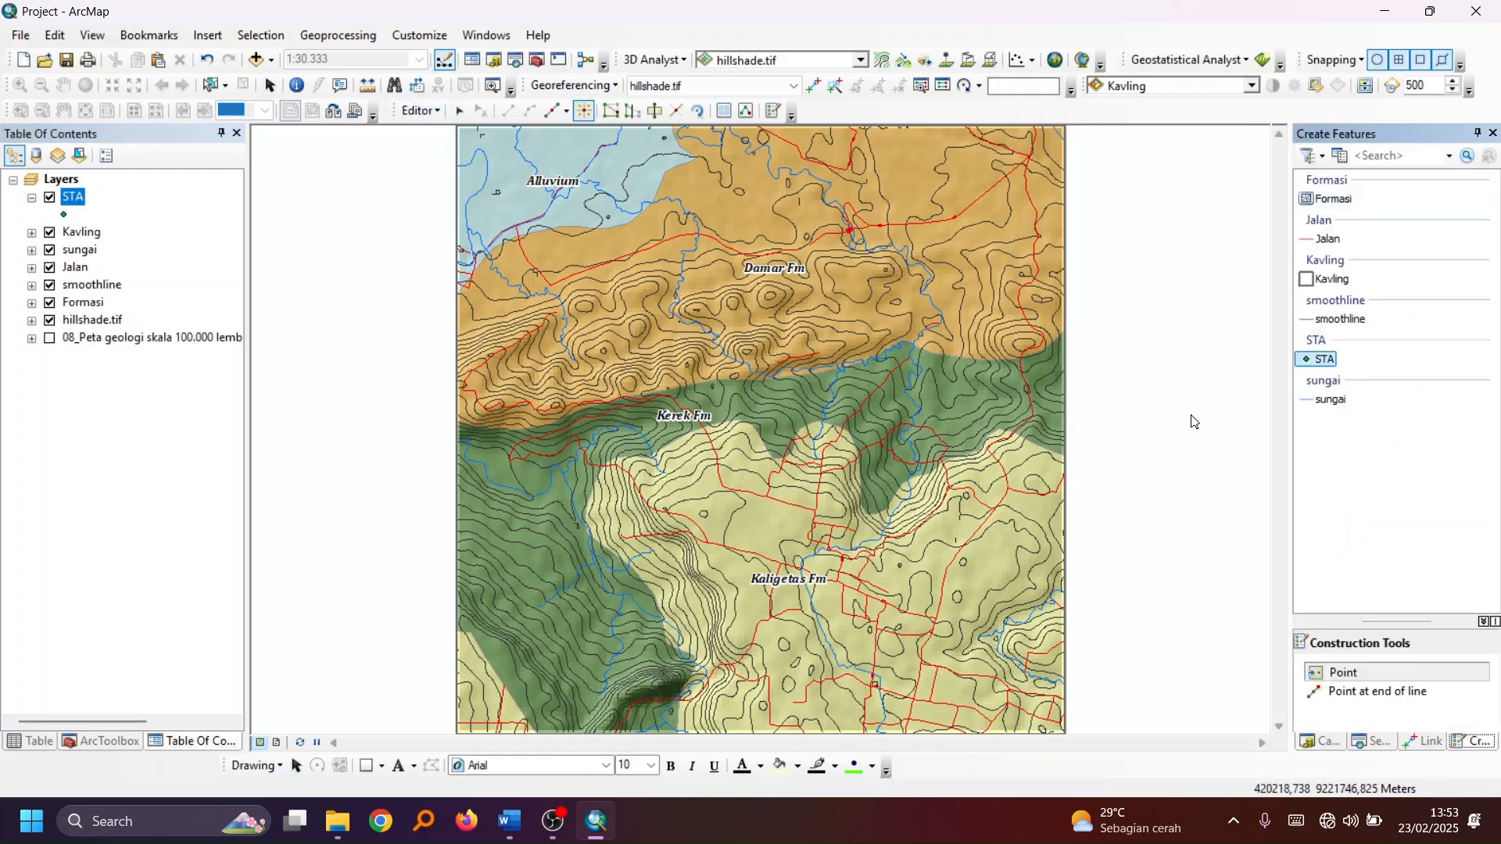
left_click(508, 211)
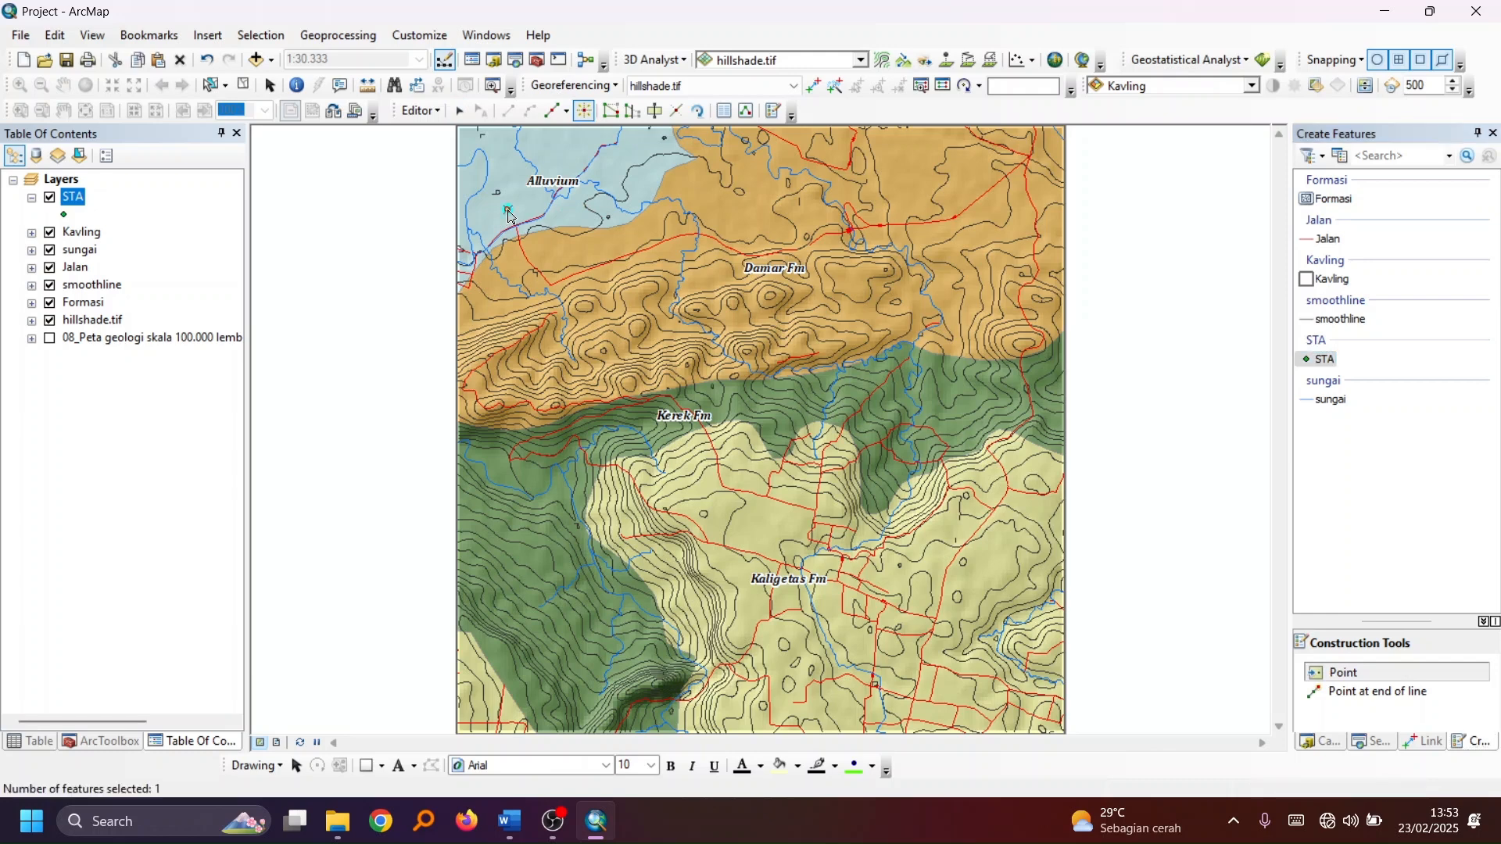
left_click(637, 319)
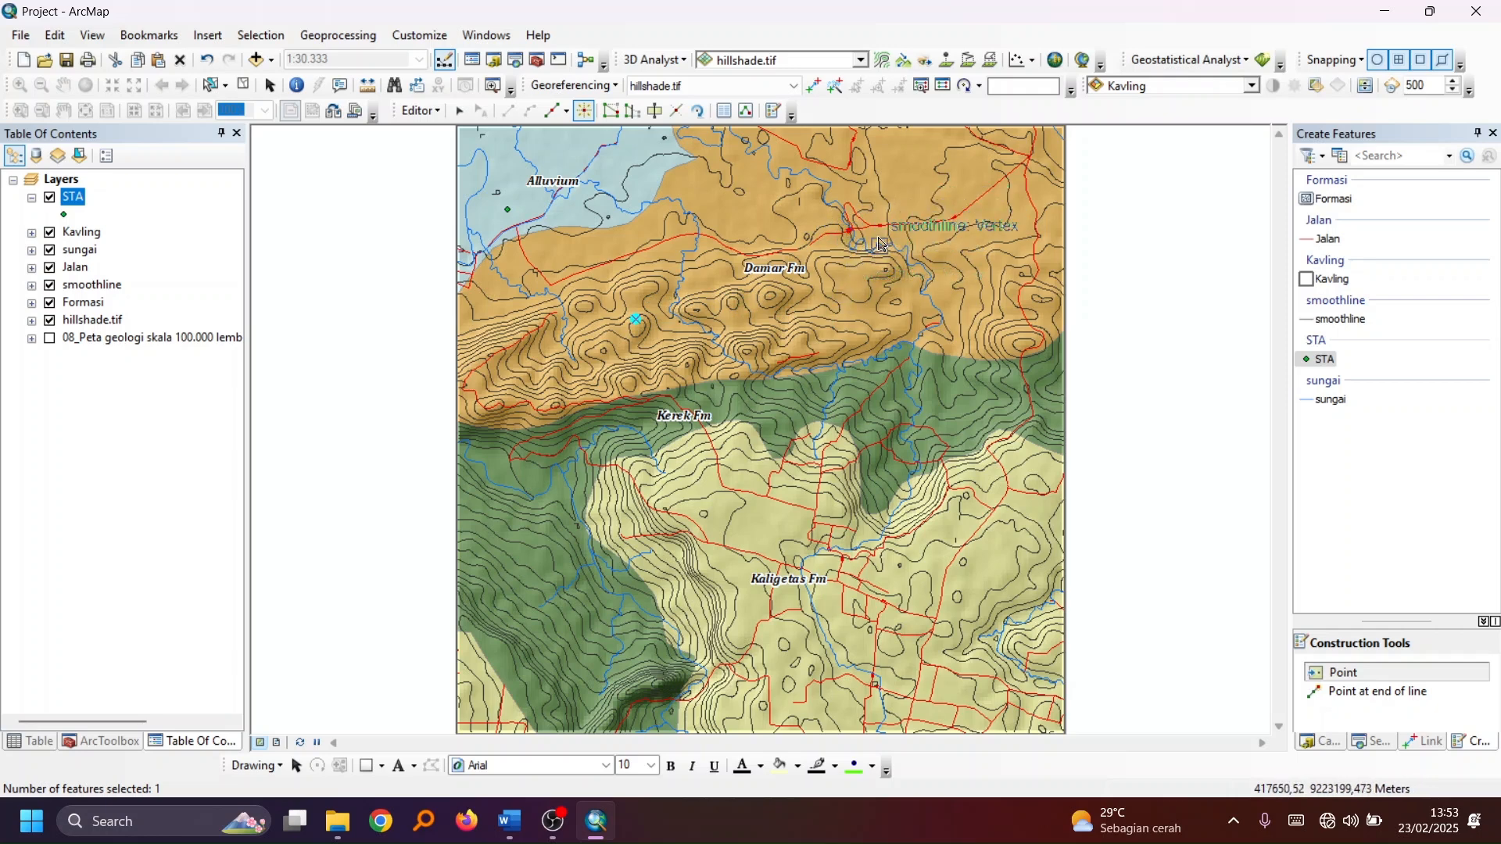
left_click(861, 262)
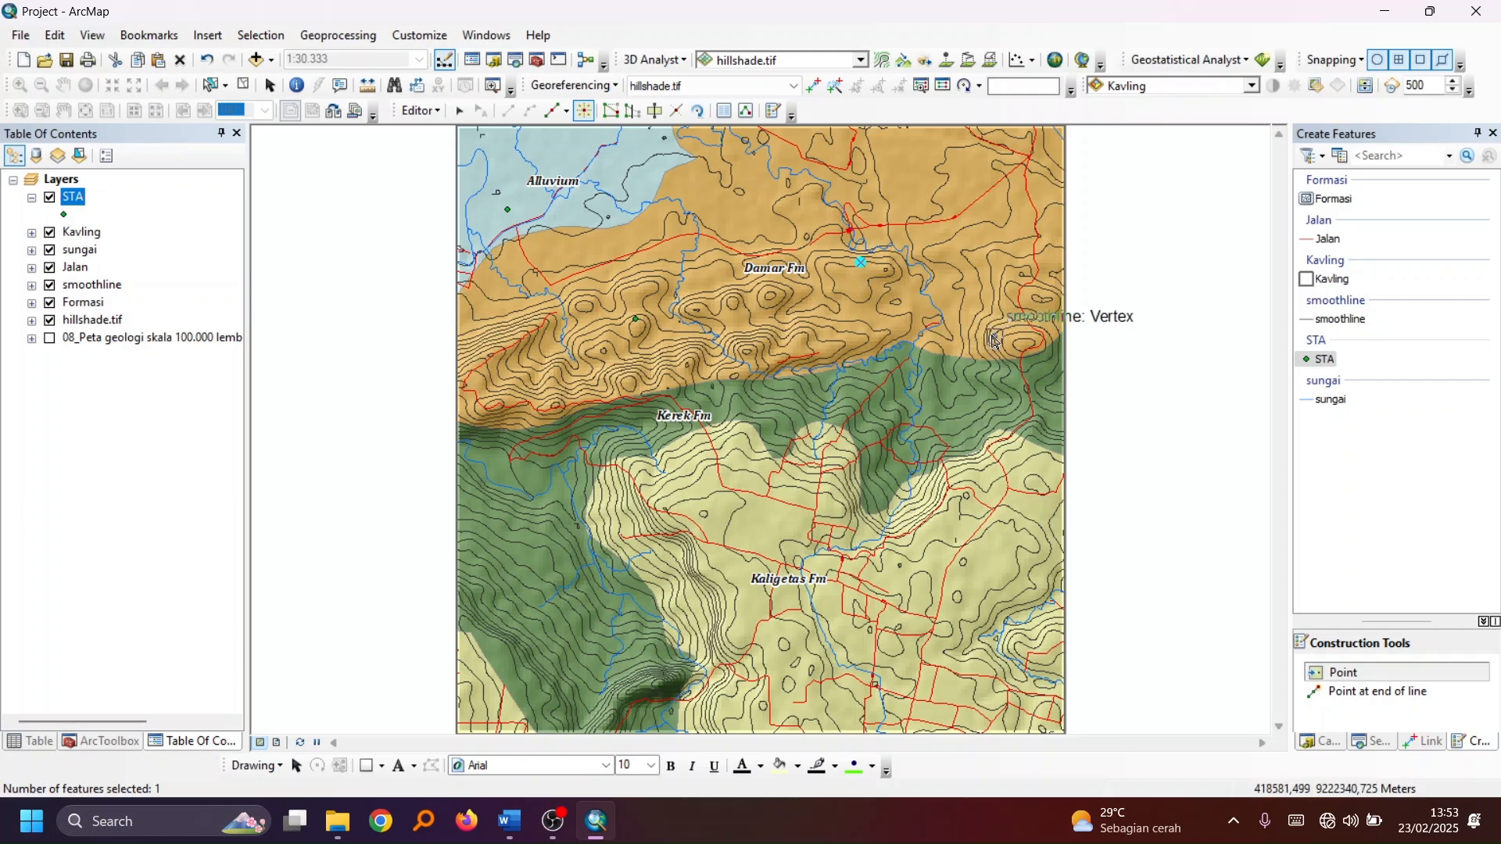
Place four STA points spread across Kerek Fm, two in its eastern part and two in its western part
left_click(995, 385)
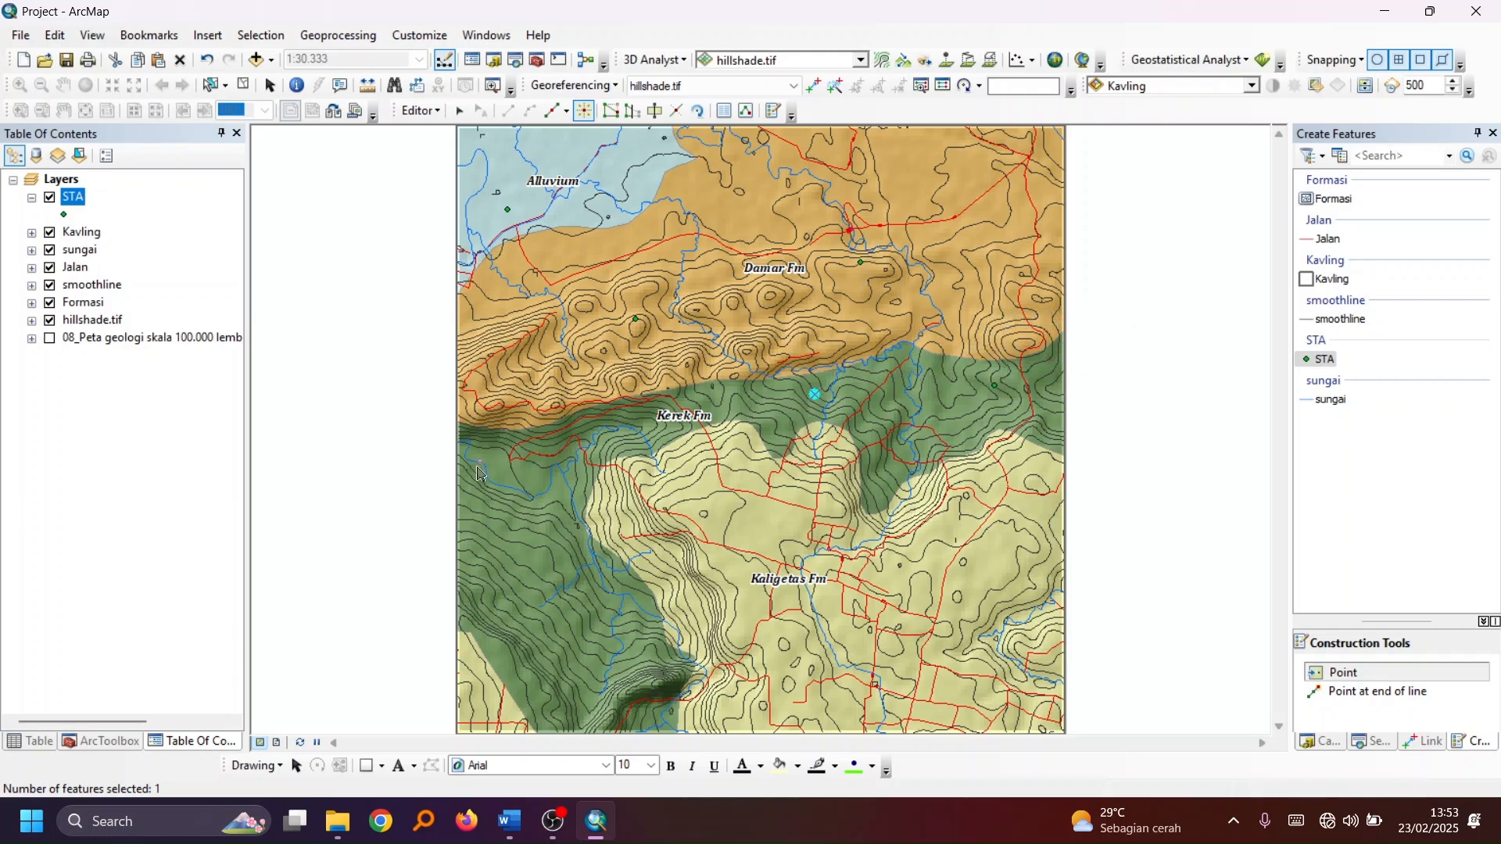
left_click(521, 485)
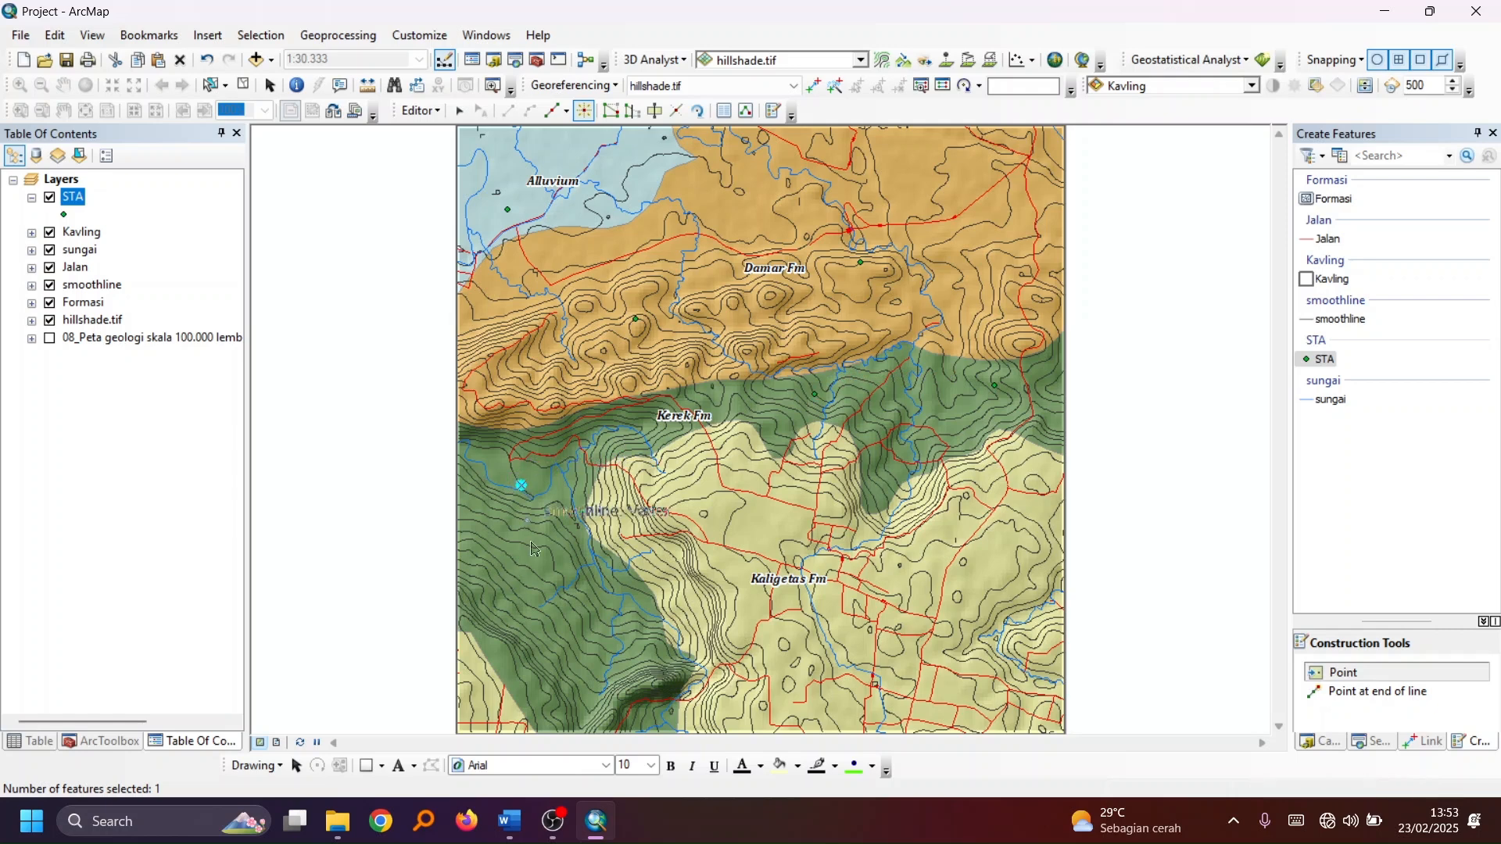
left_click(581, 618)
Place three STA points in Kaligetas Fm, then stop editing and save the edits
left_click(731, 696)
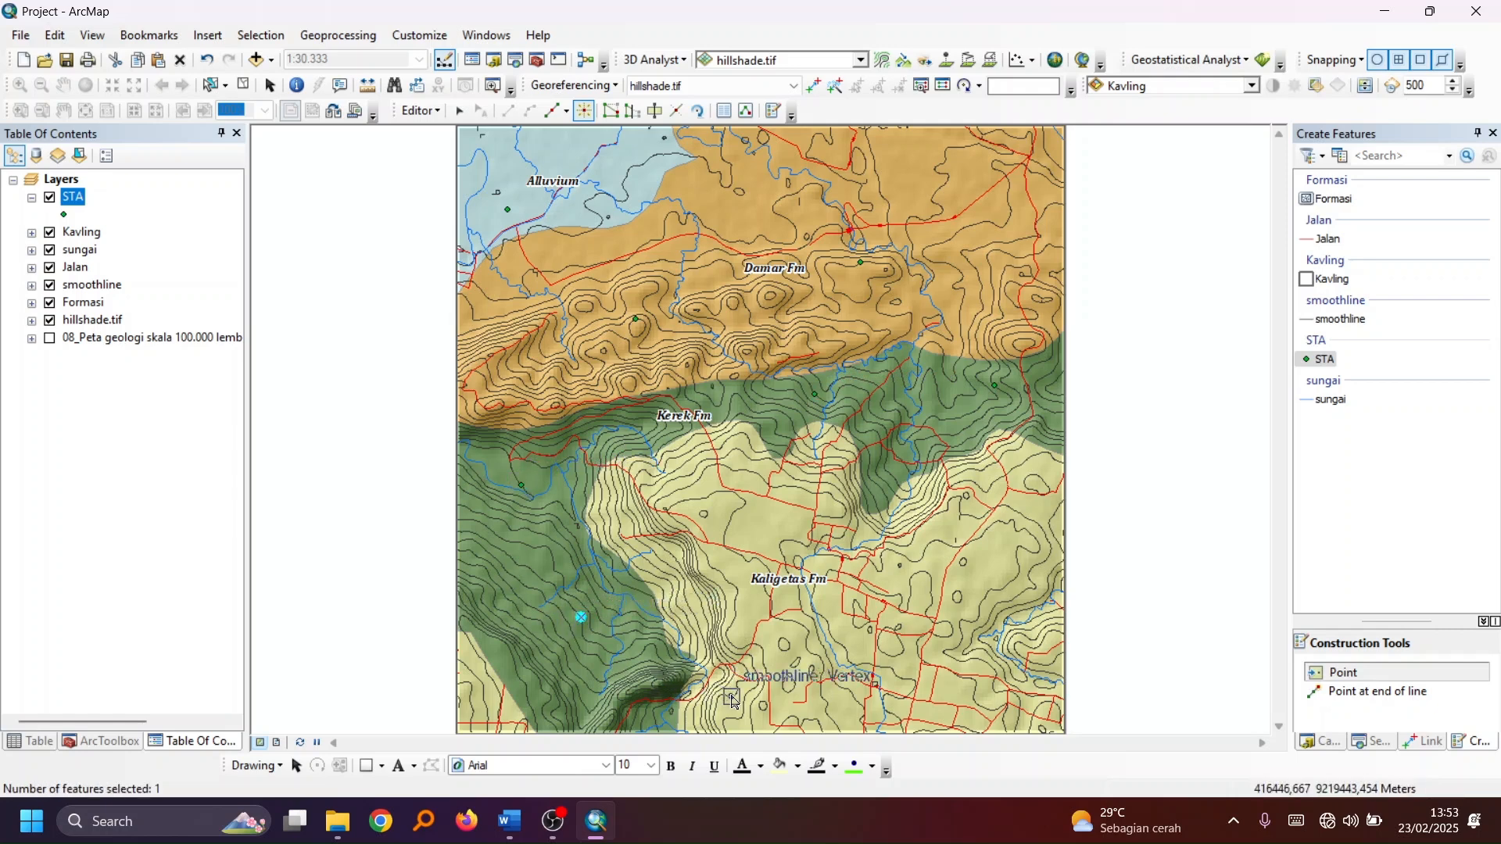
left_click(770, 527)
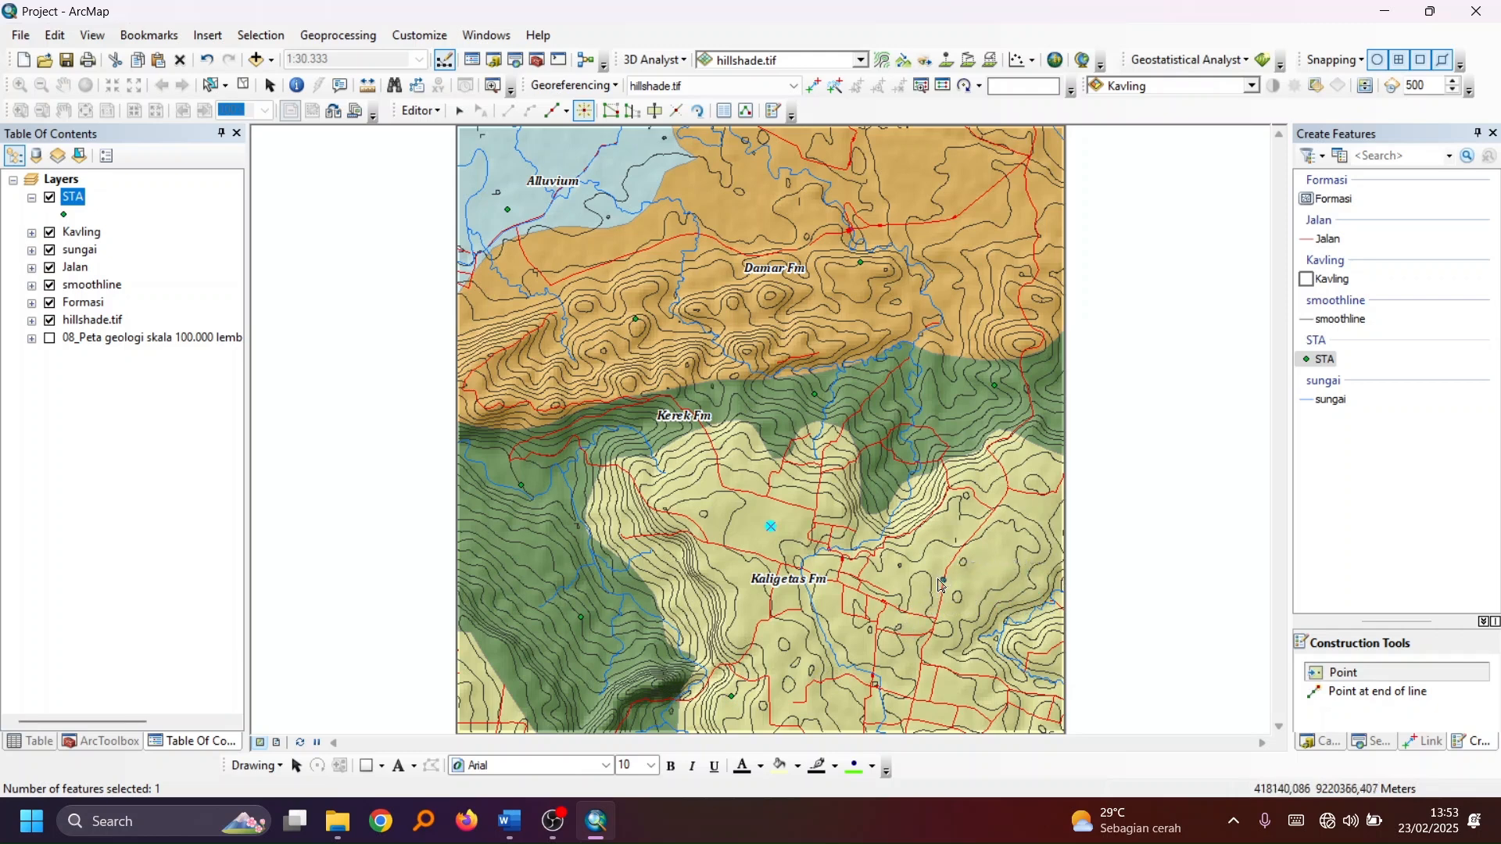
left_click(976, 577)
left_click(427, 114)
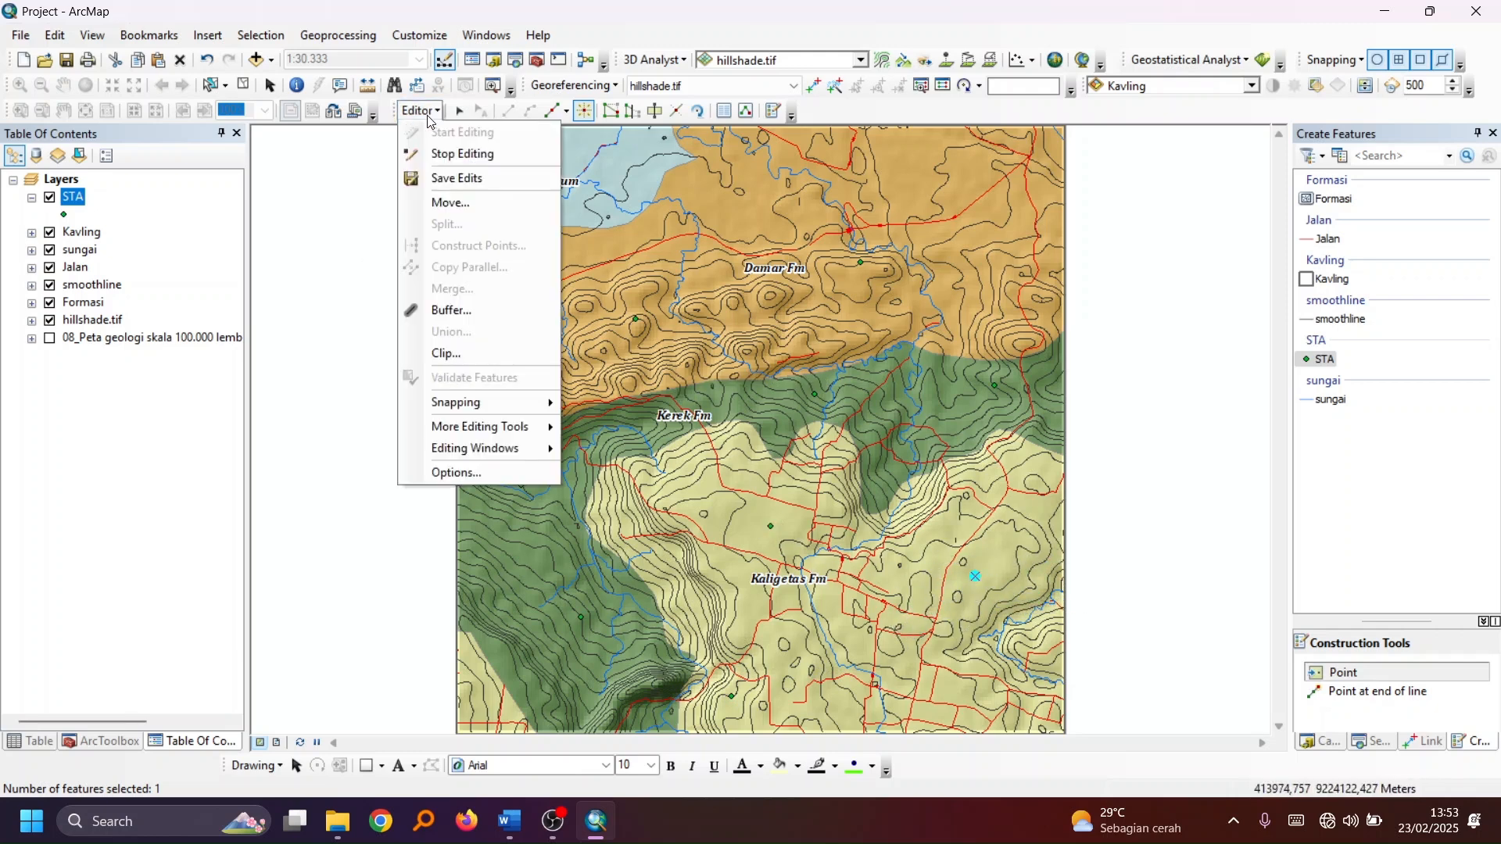
left_click(463, 154)
left_click(679, 469)
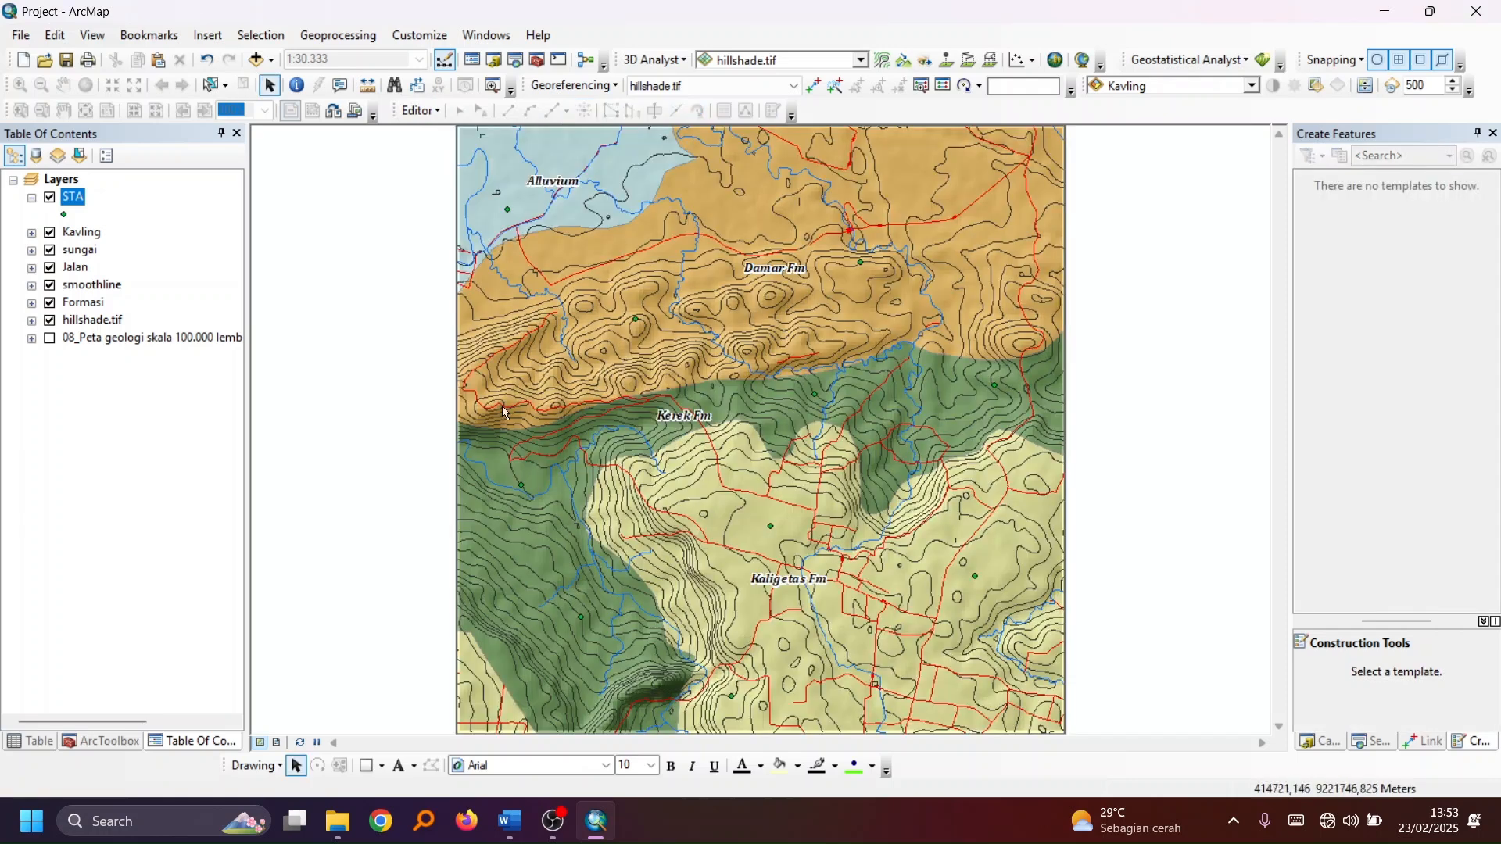
Open the attribute table of the STA layer and narrow its Shape column
right_click(79, 202)
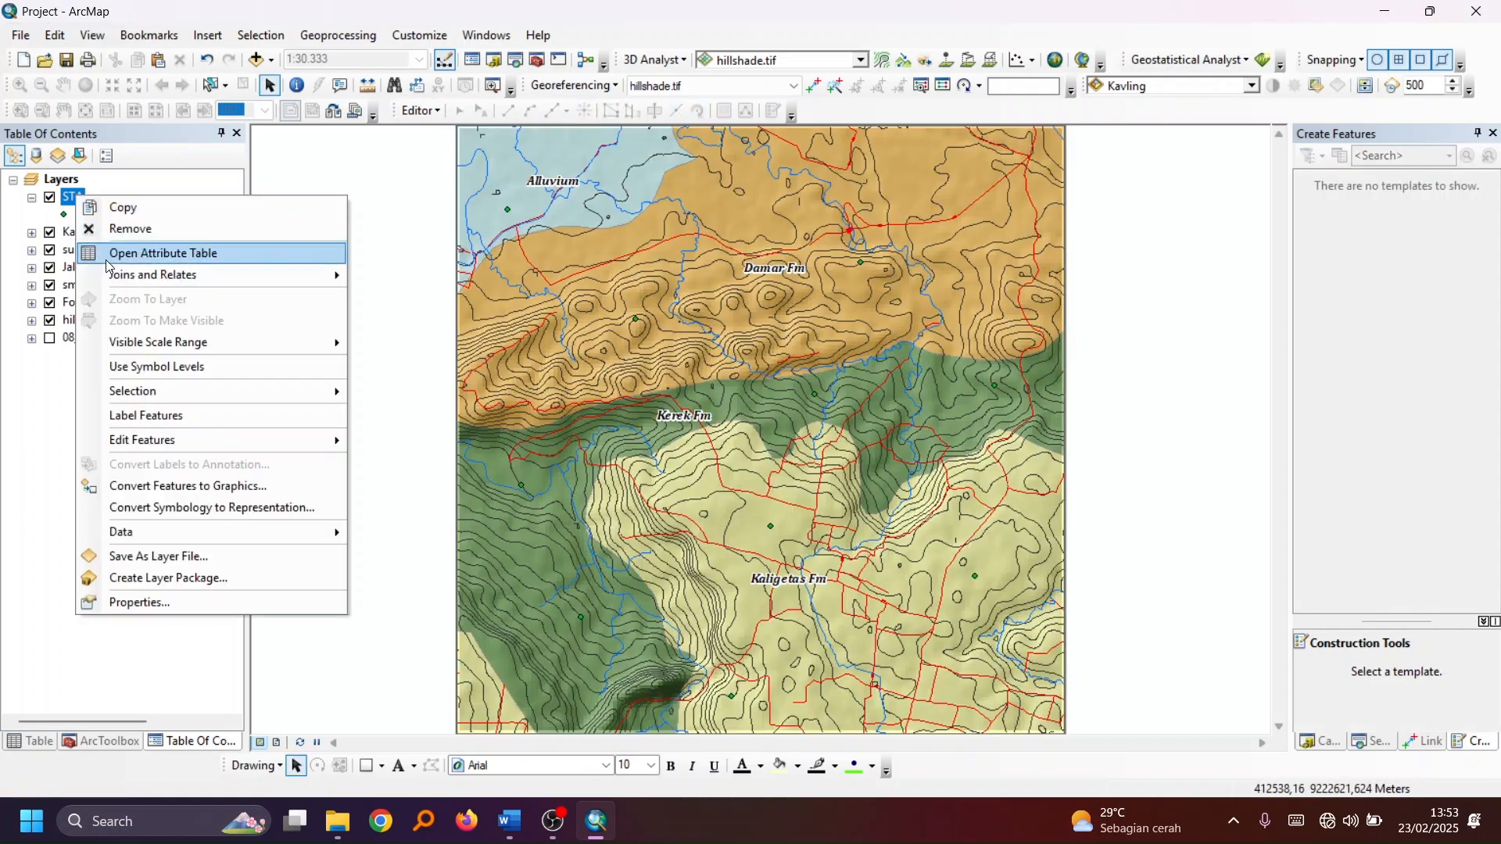
left_click(107, 258)
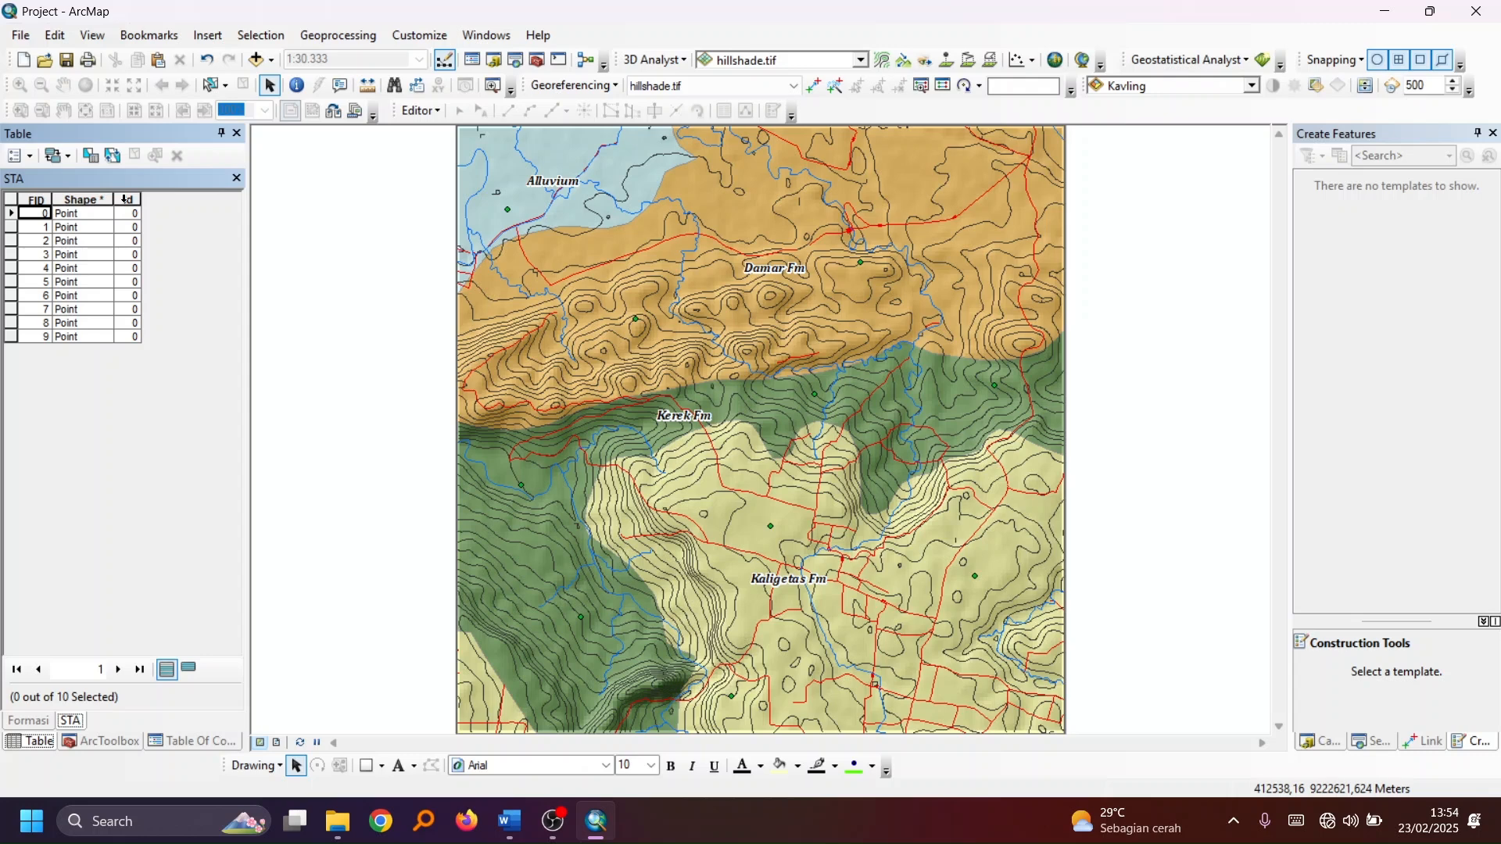
left_click_drag(115, 201, 84, 200)
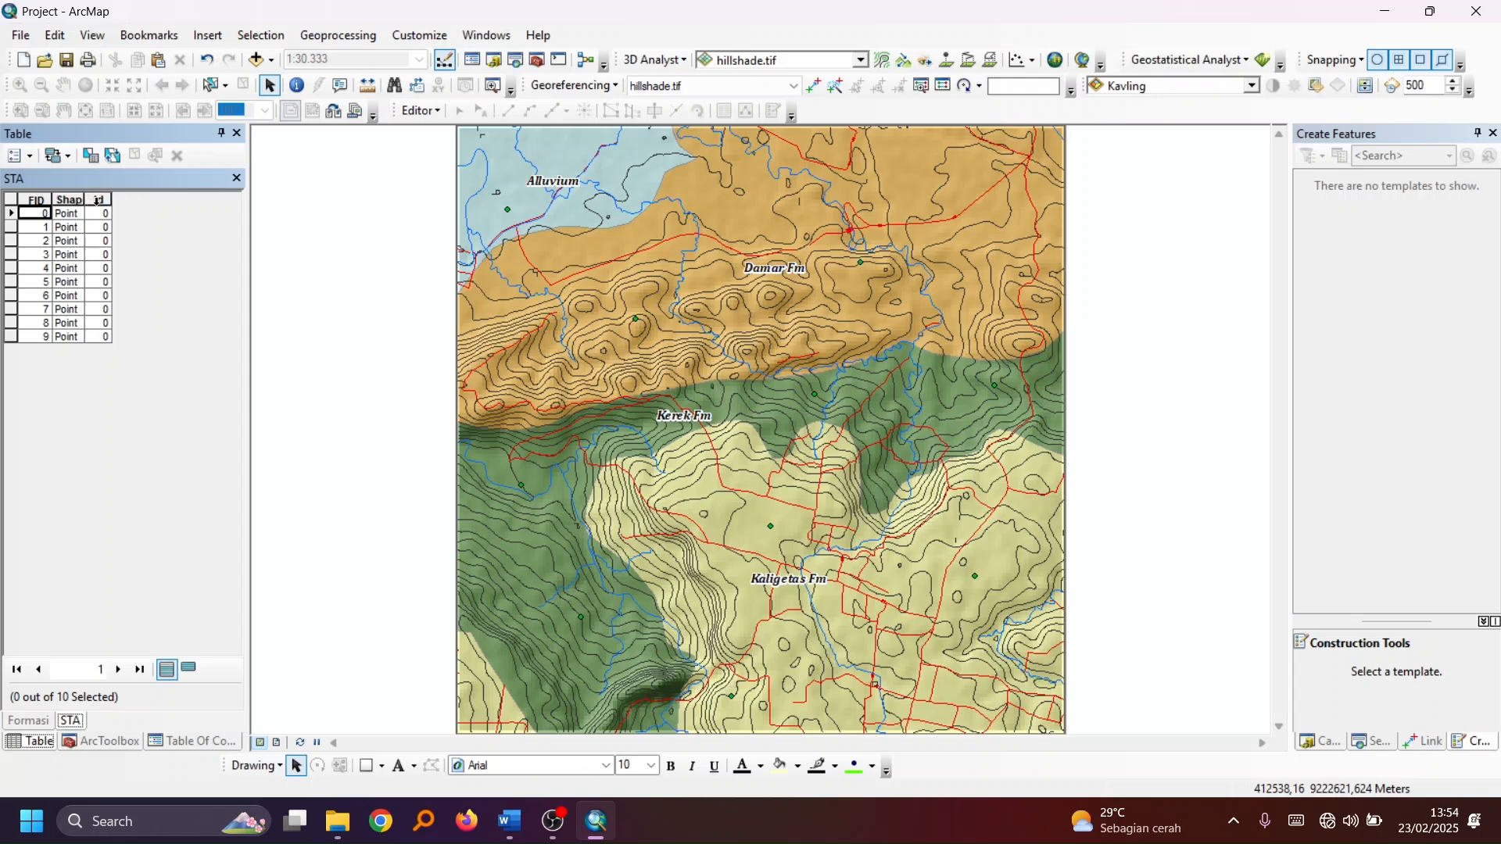
Try to delete the Id field from the STA attribute table
left_click(100, 202)
right_click(100, 208)
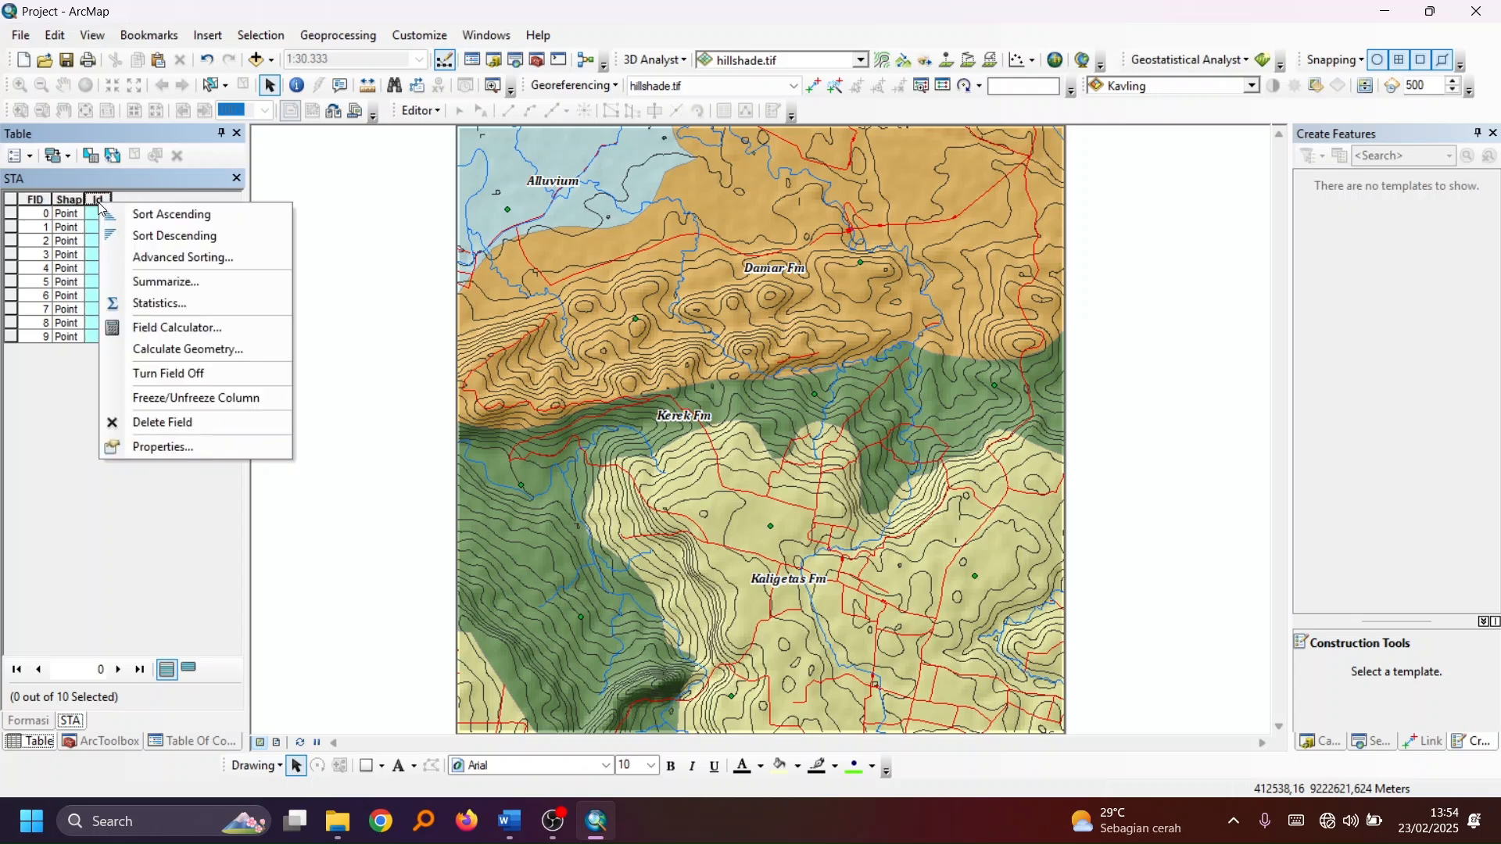
left_click(149, 422)
left_click(800, 493)
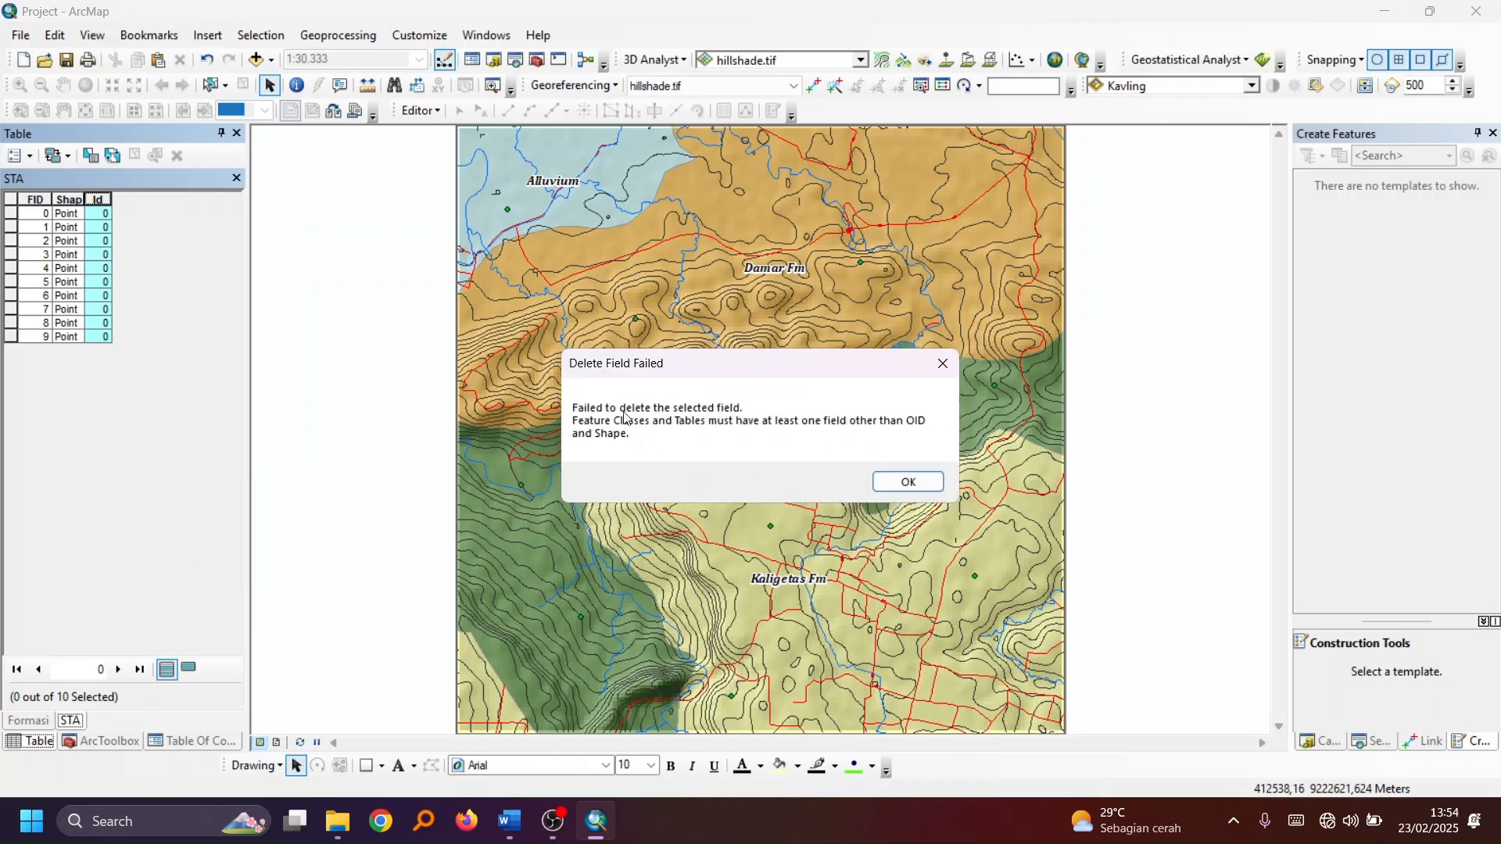
left_click(910, 483)
left_click(420, 111)
left_click(420, 113)
right_click(97, 205)
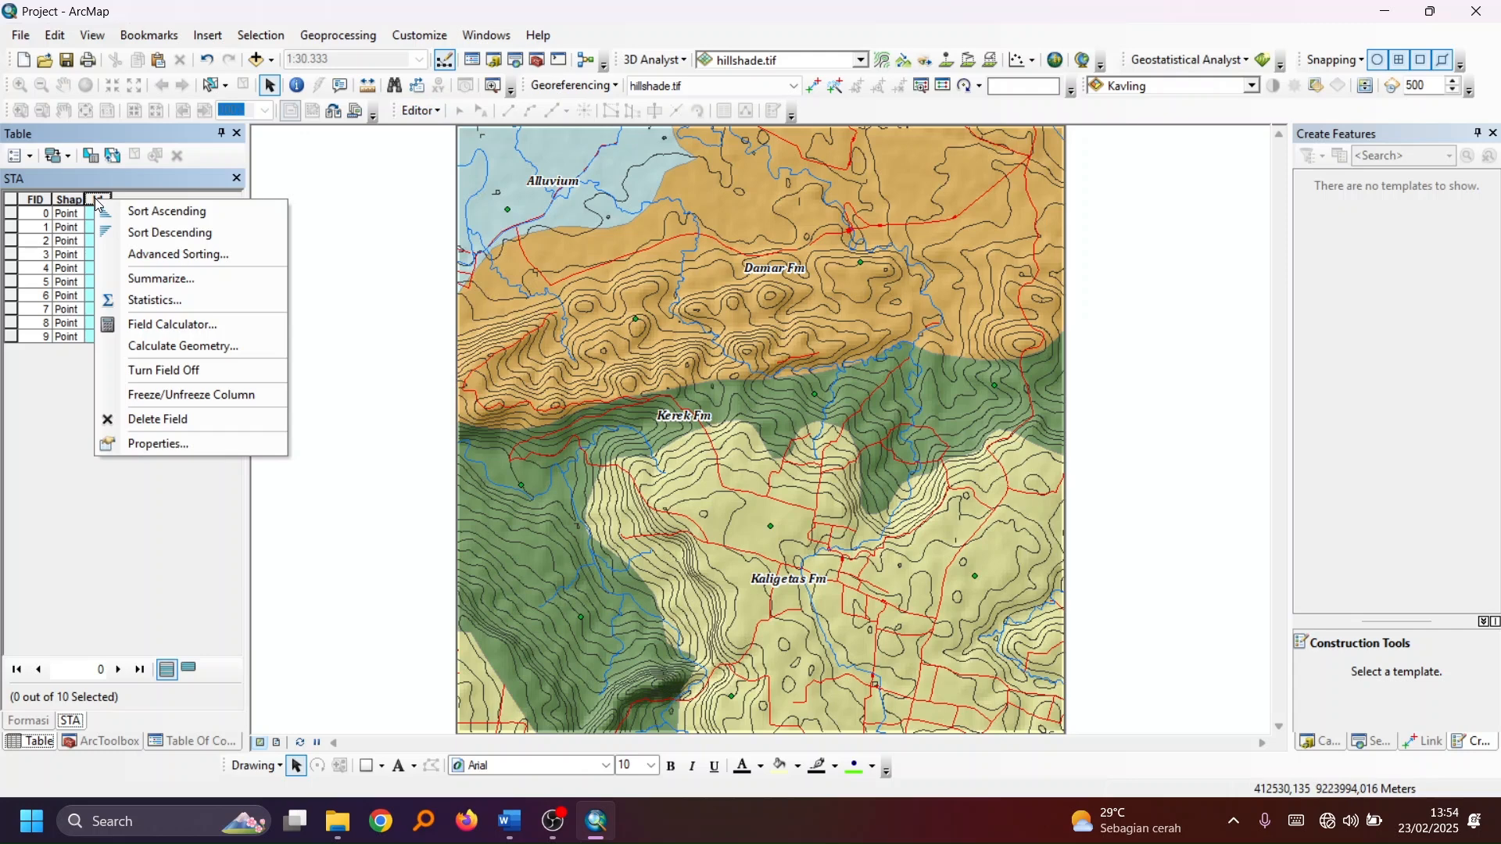
left_click(157, 416)
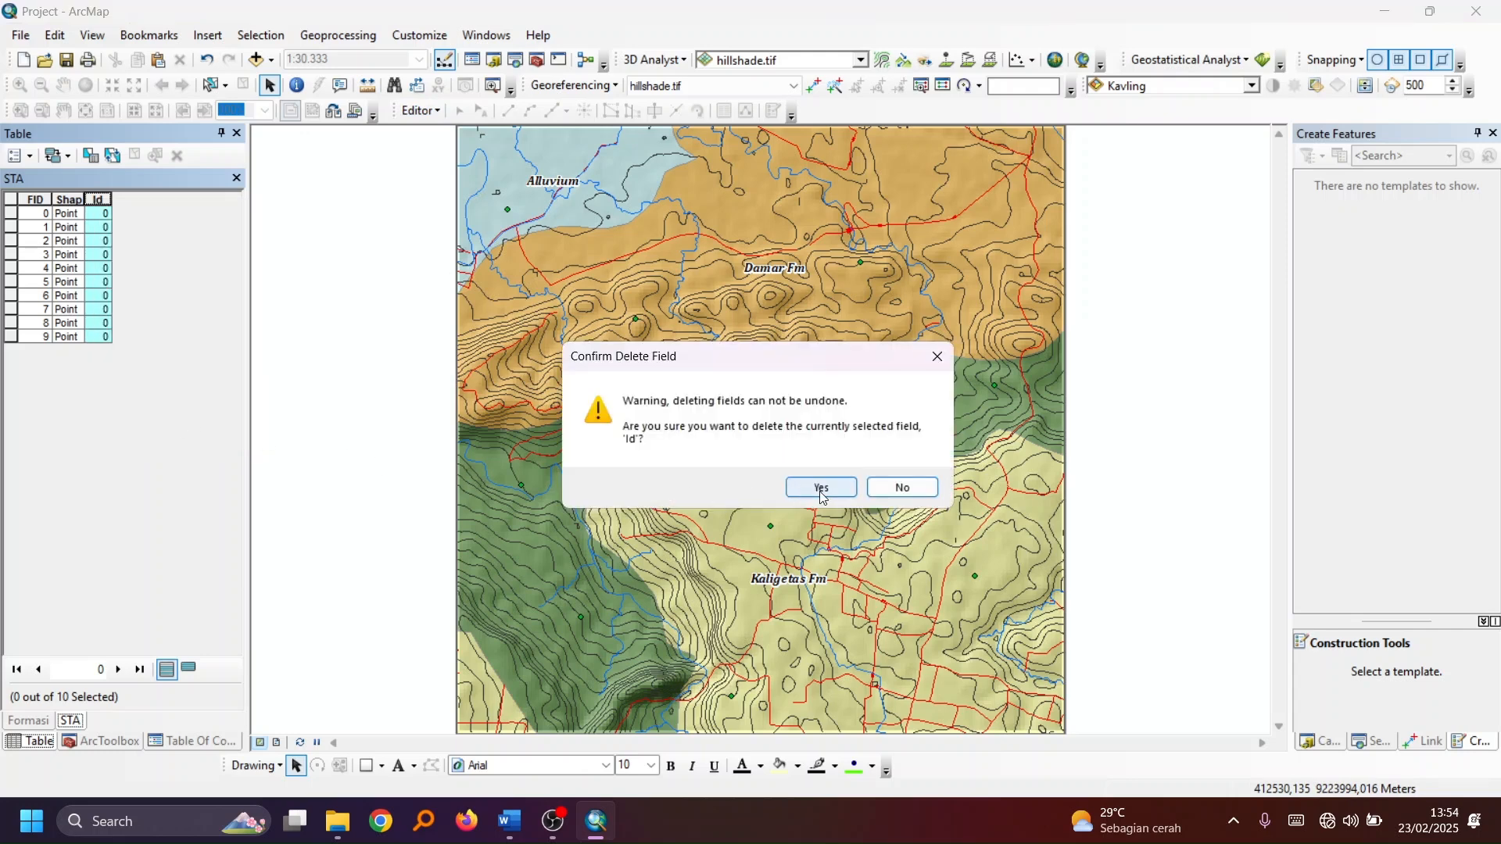
left_click(899, 488)
Add a text field named STA to the STA attribute table
left_click(22, 155)
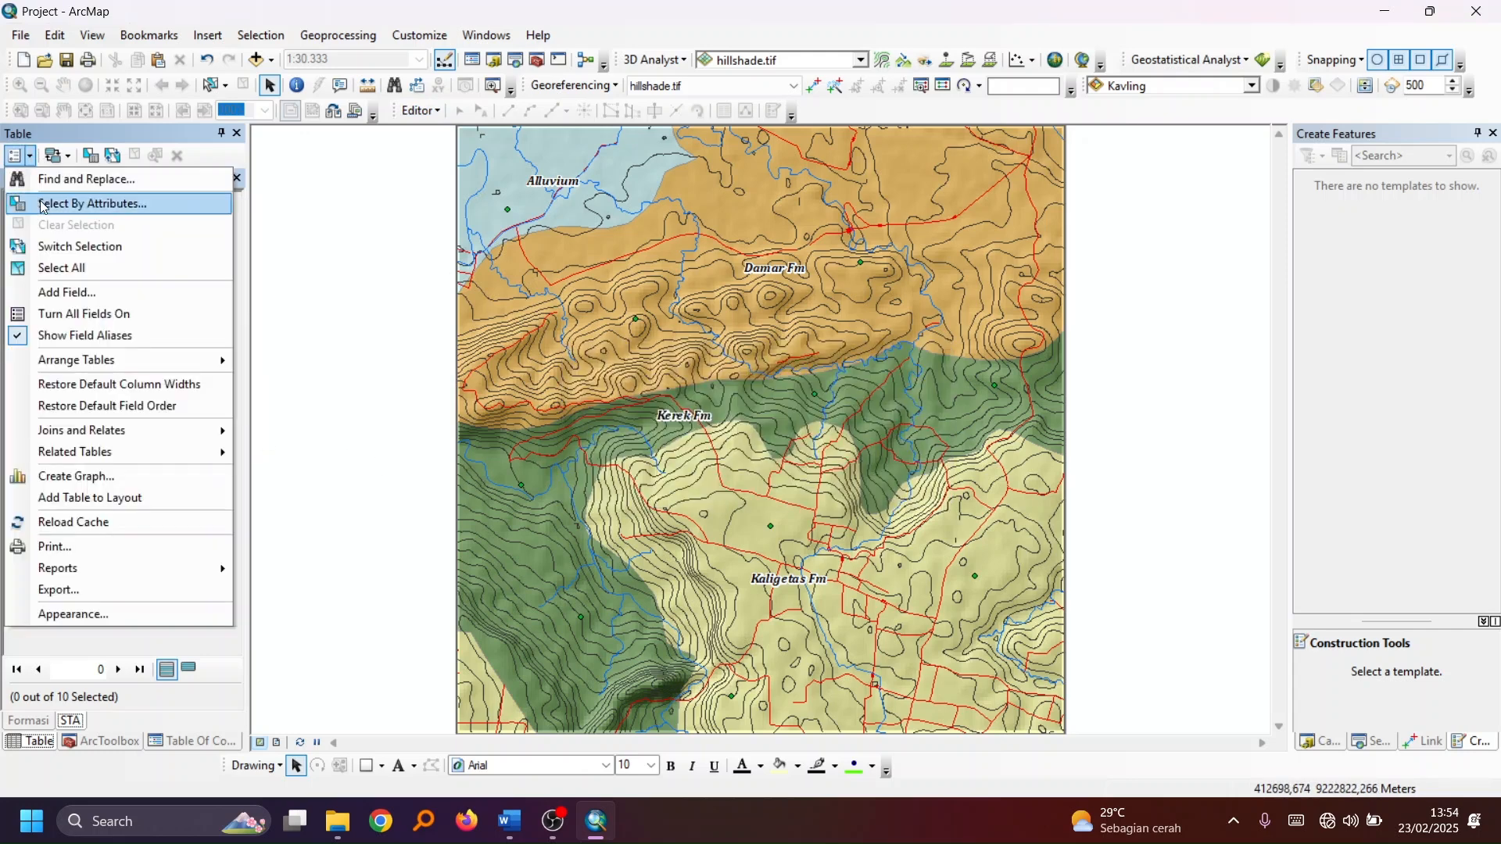
left_click(71, 292)
type("s")
key("BackSpace")
type("STA")
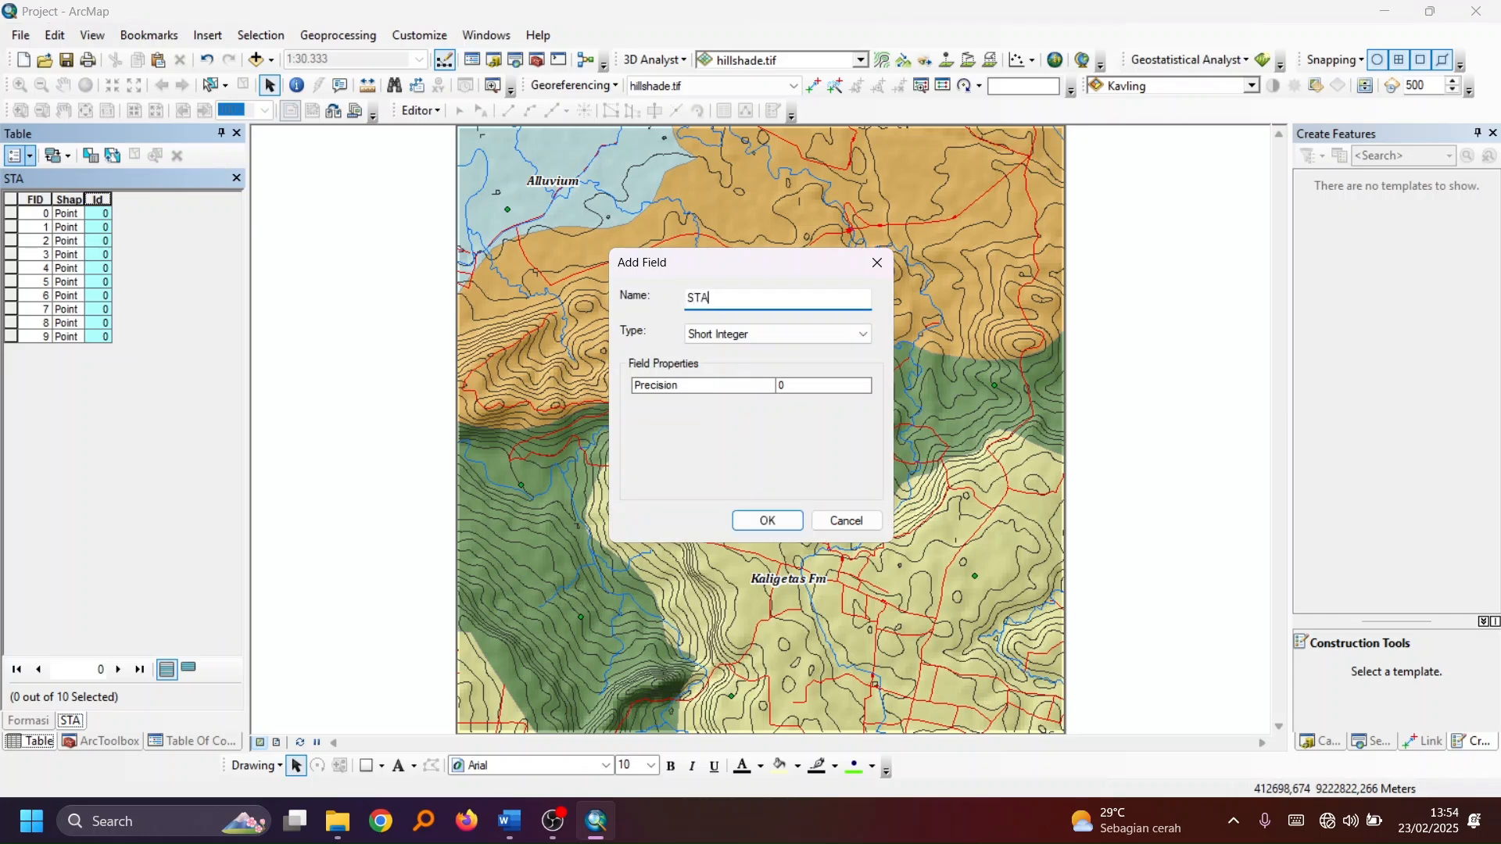
left_click(757, 335)
left_click(756, 404)
left_click(768, 522)
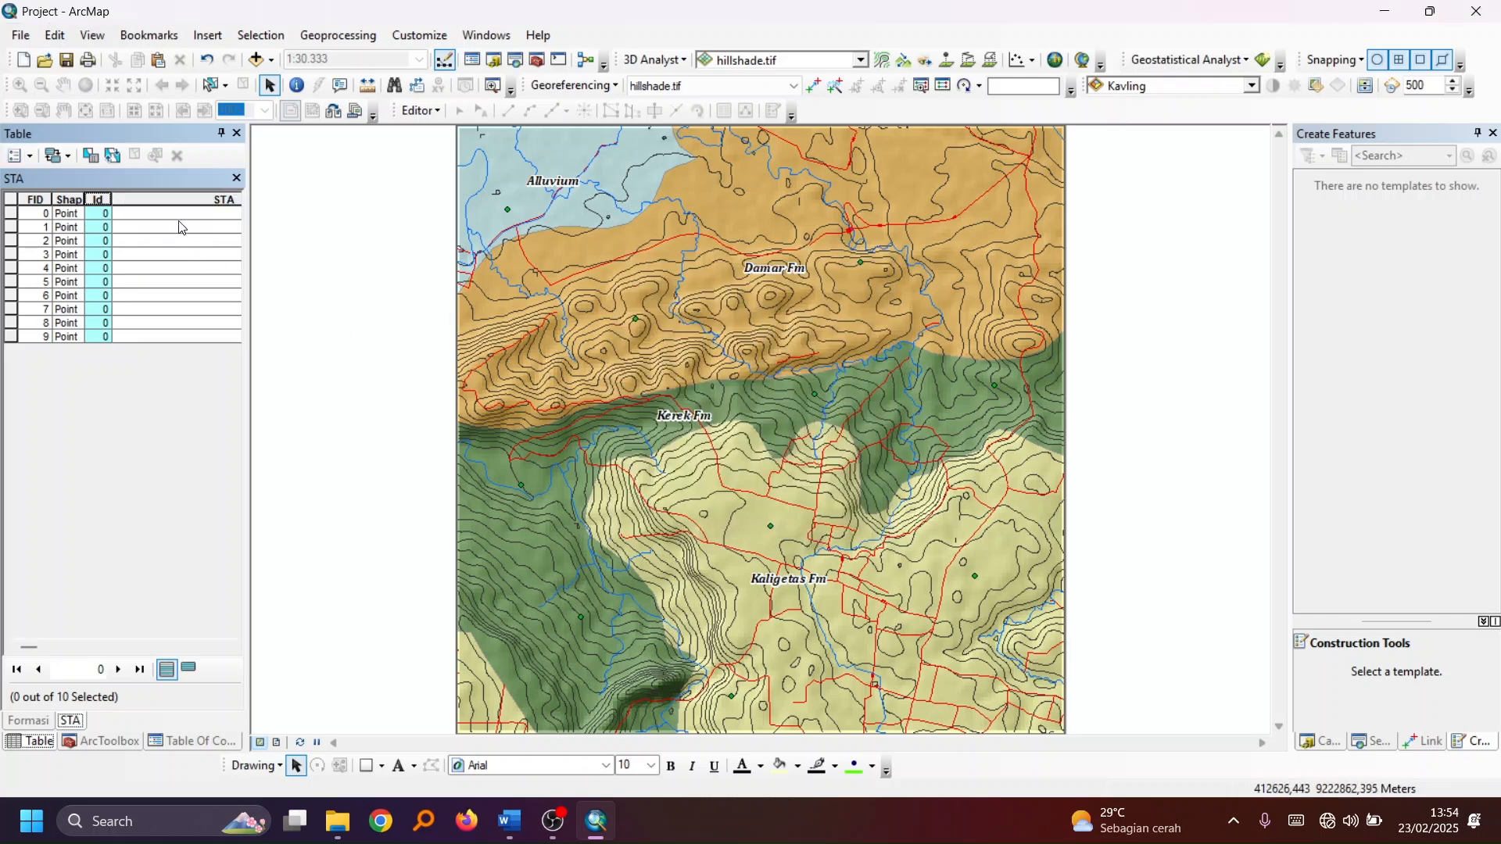
Delete the Id field from the STA attribute table
right_click(102, 205)
left_click(186, 419)
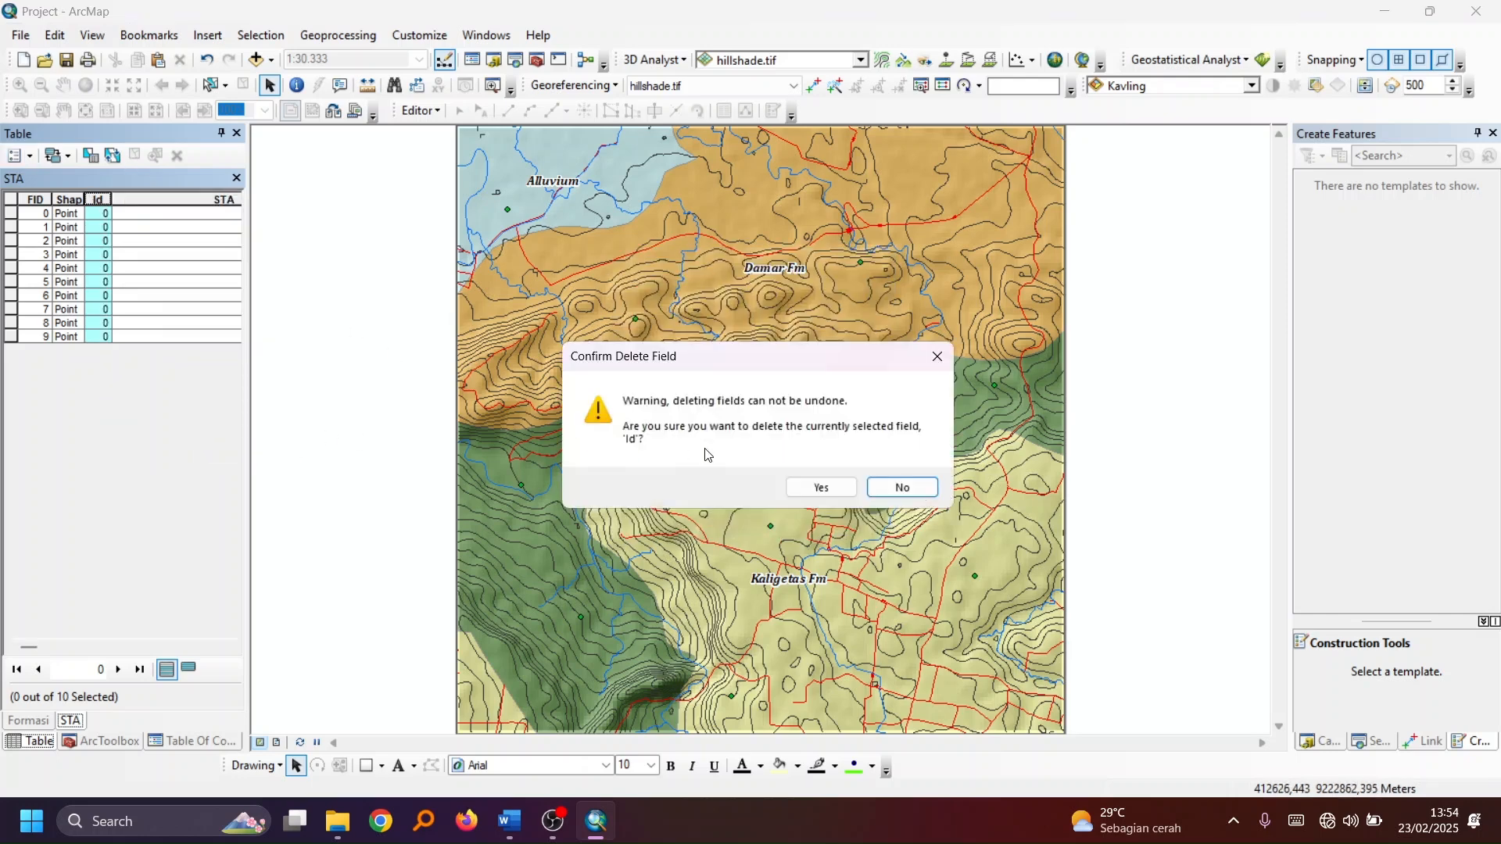
left_click(820, 488)
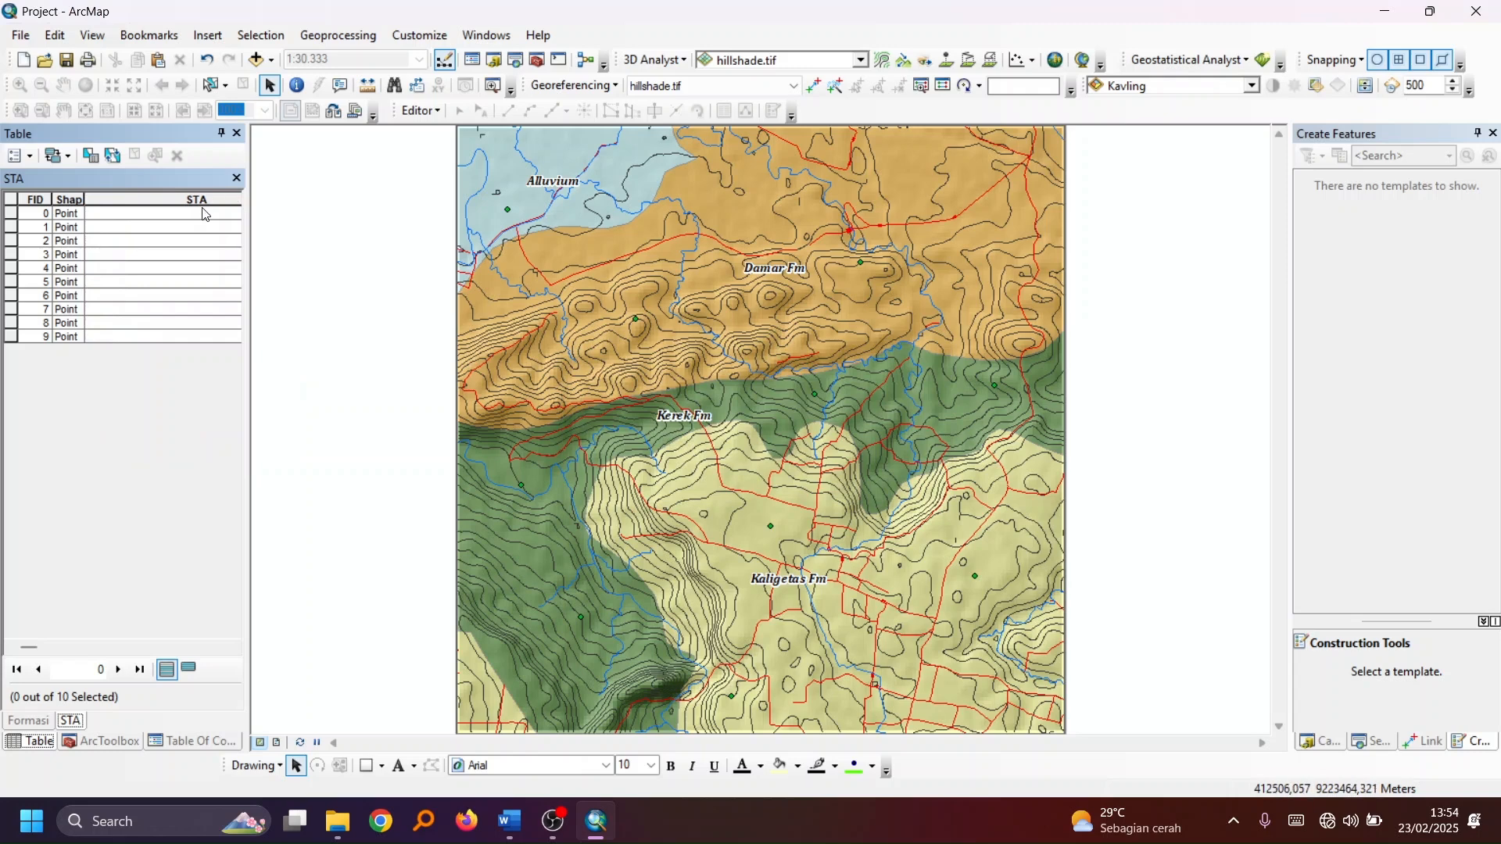
Add a field named X of type Double to the STA attribute table
left_click(145, 219)
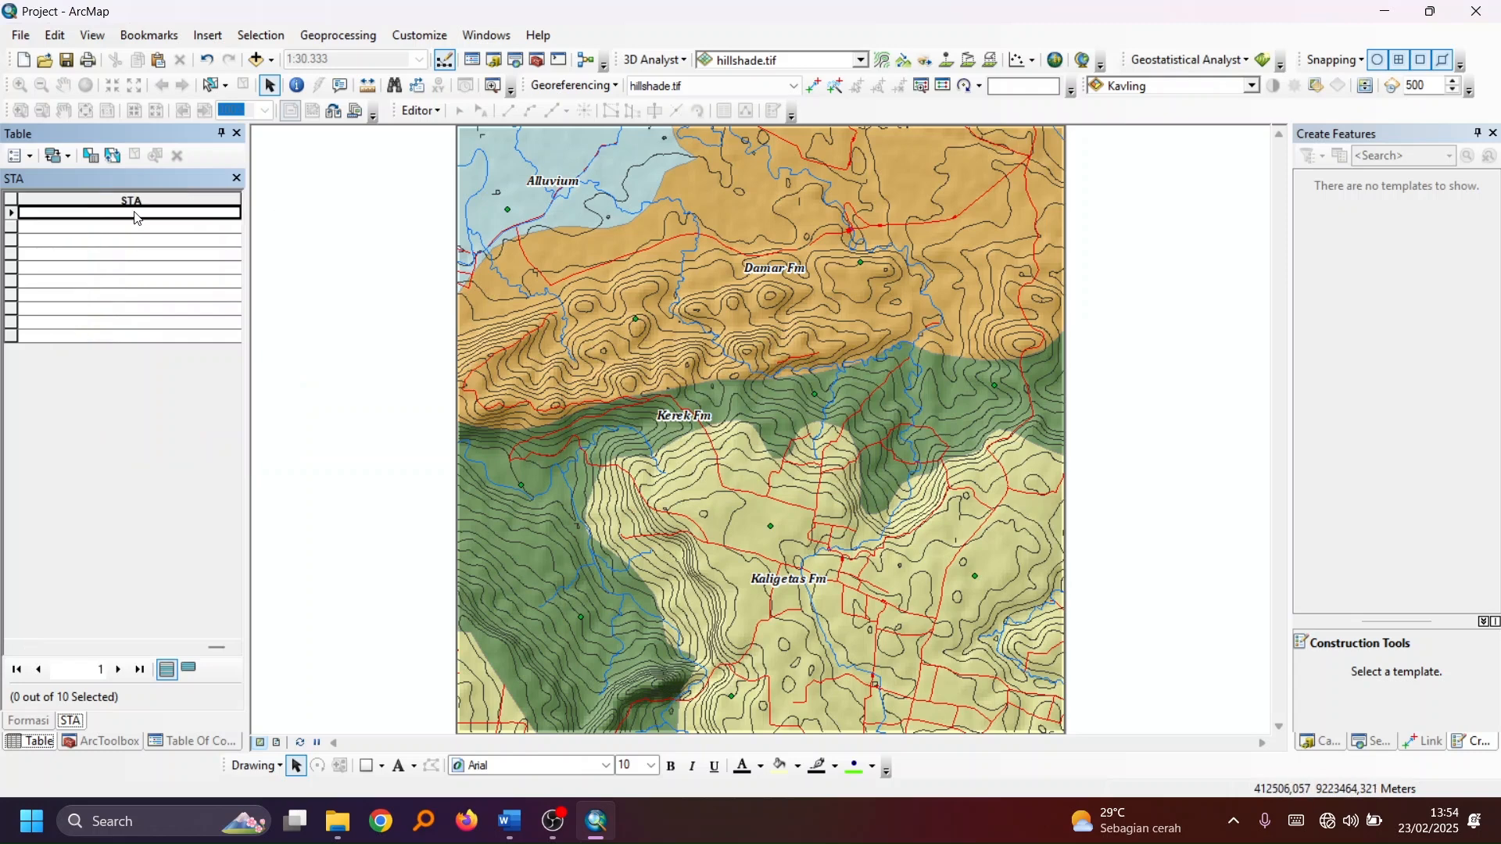
left_click(19, 155)
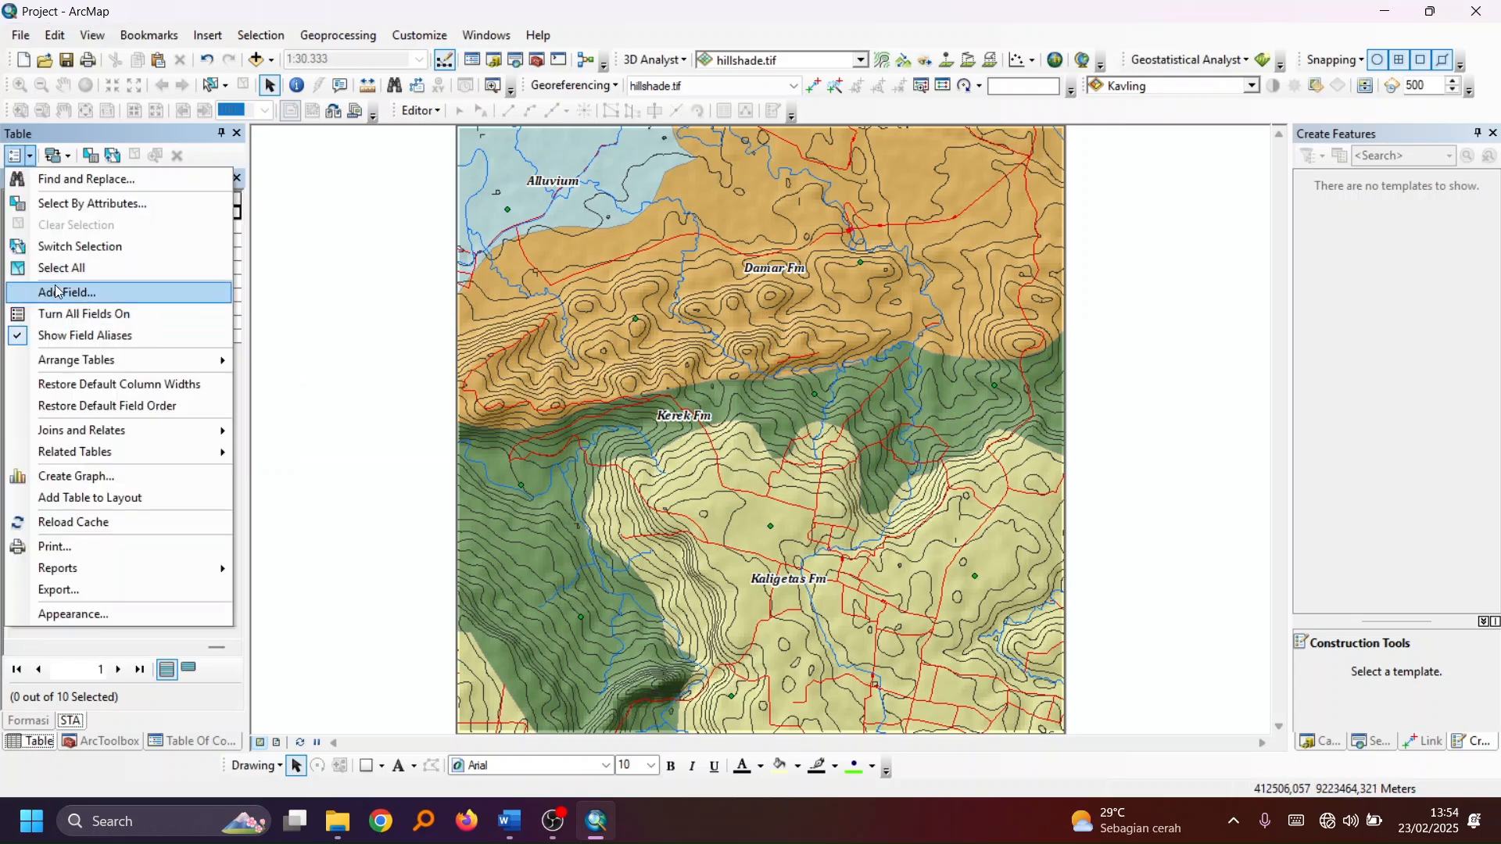
left_click(125, 295)
type("X")
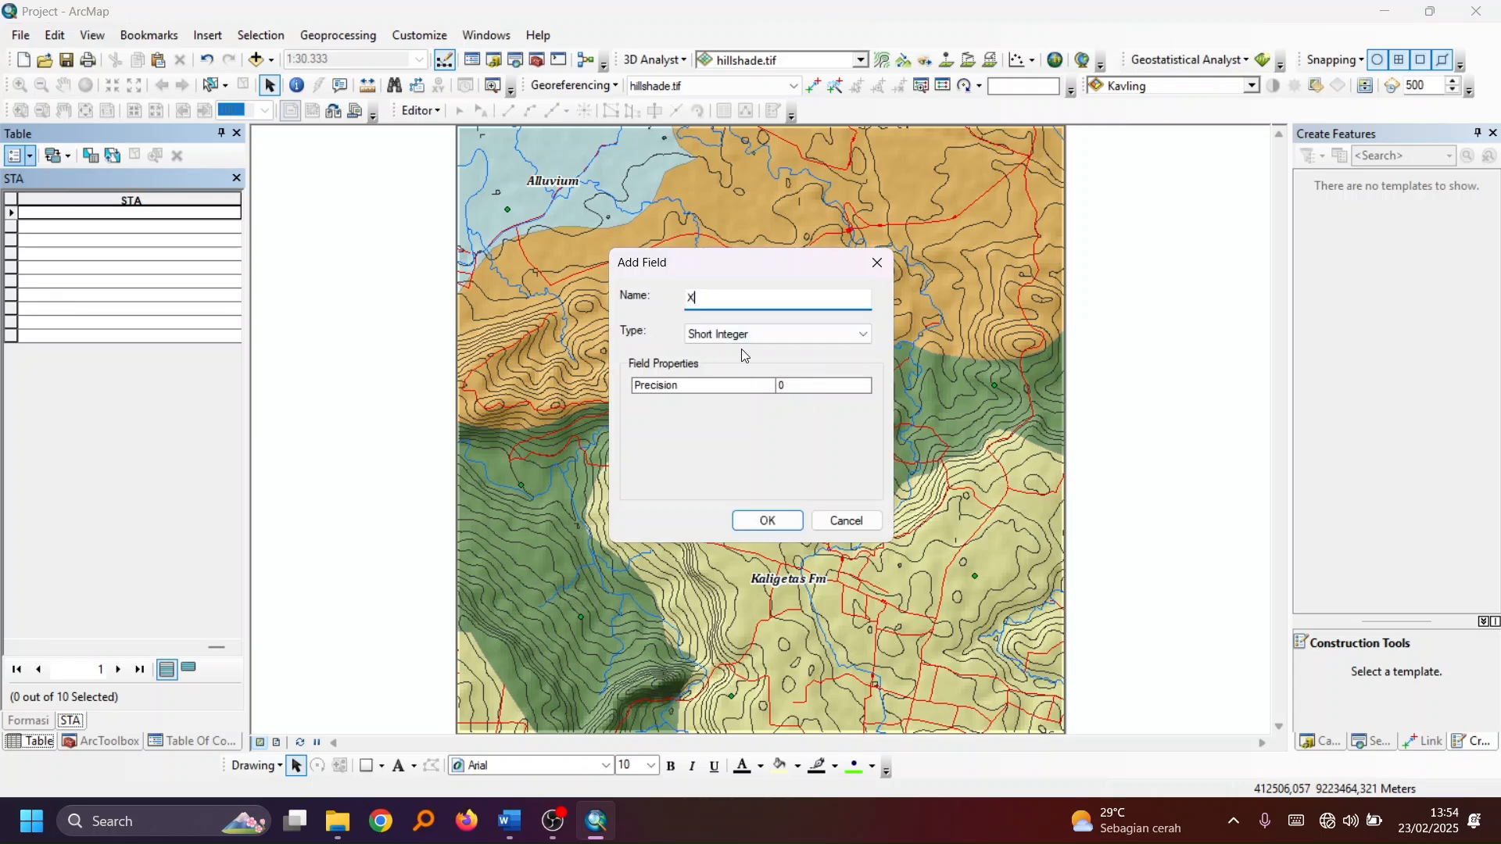
left_click(744, 336)
left_click(756, 391)
left_click(766, 521)
Add a field named Y of type Double to the STA attribute table
left_click(28, 156)
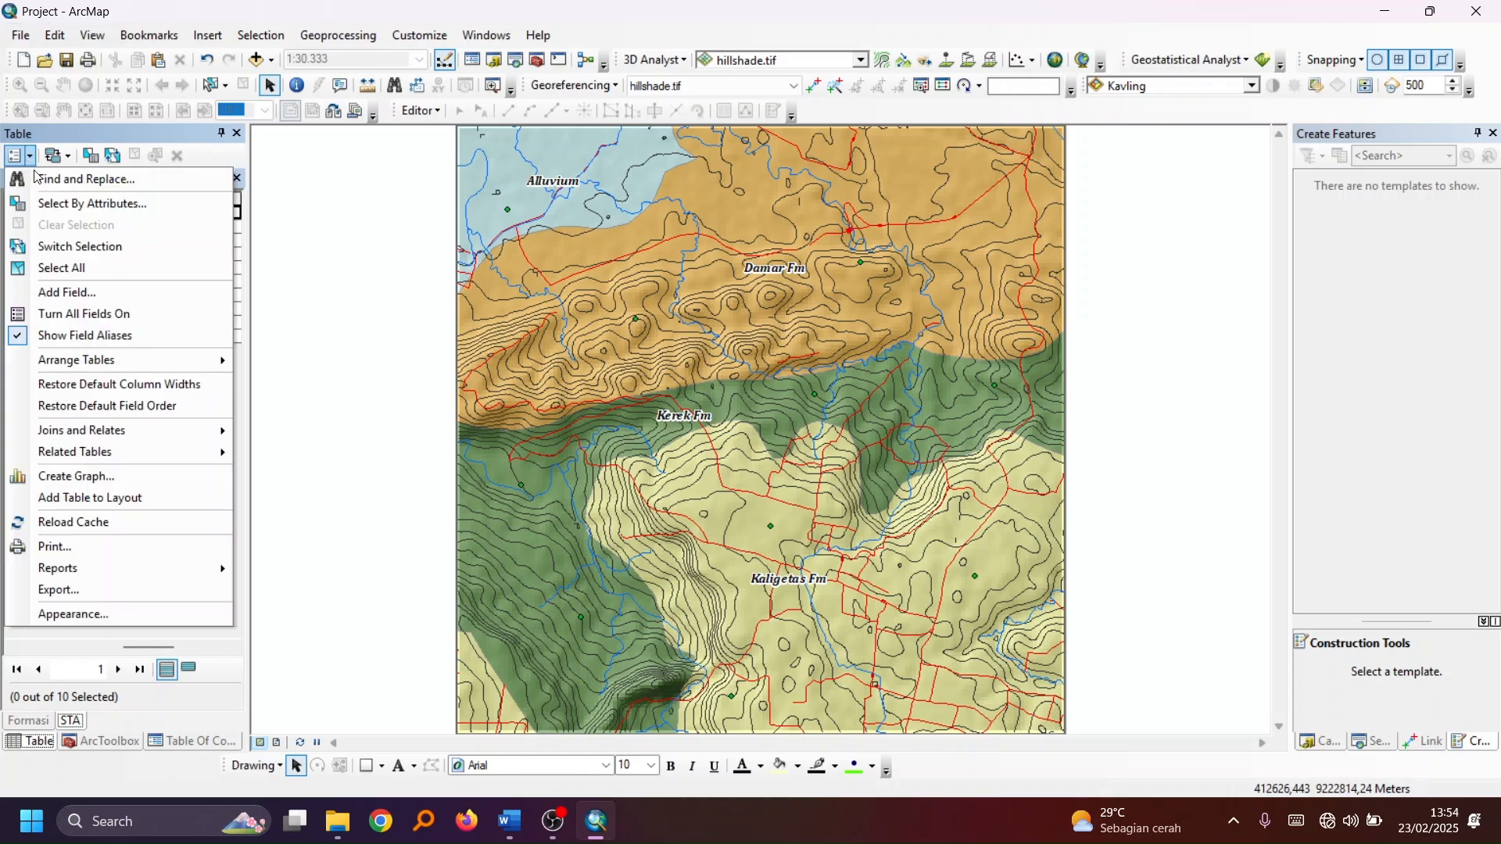
left_click(68, 296)
type("Y")
left_click(772, 331)
left_click(774, 391)
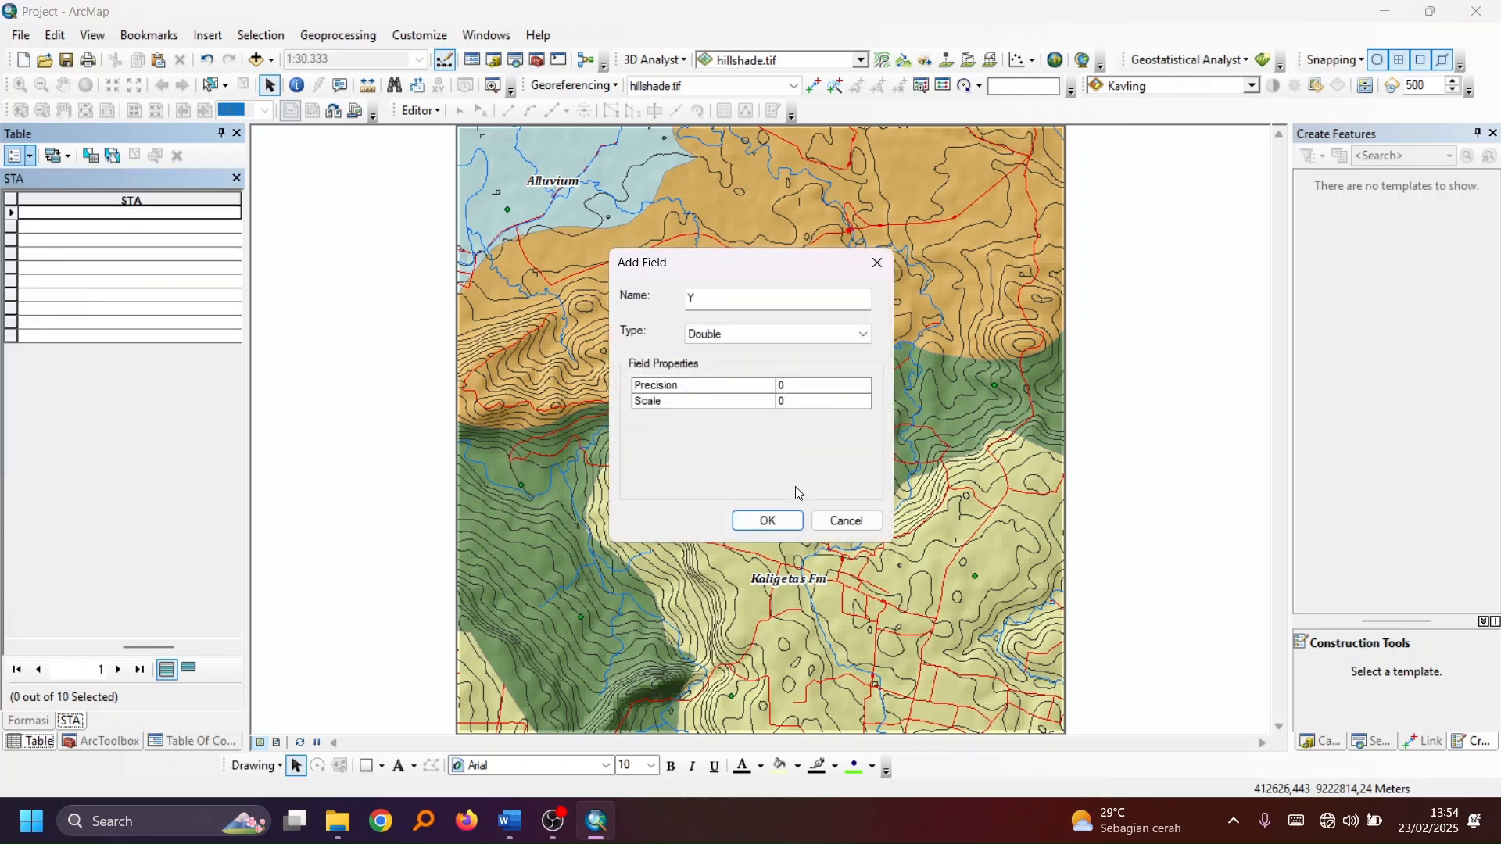
left_click(791, 522)
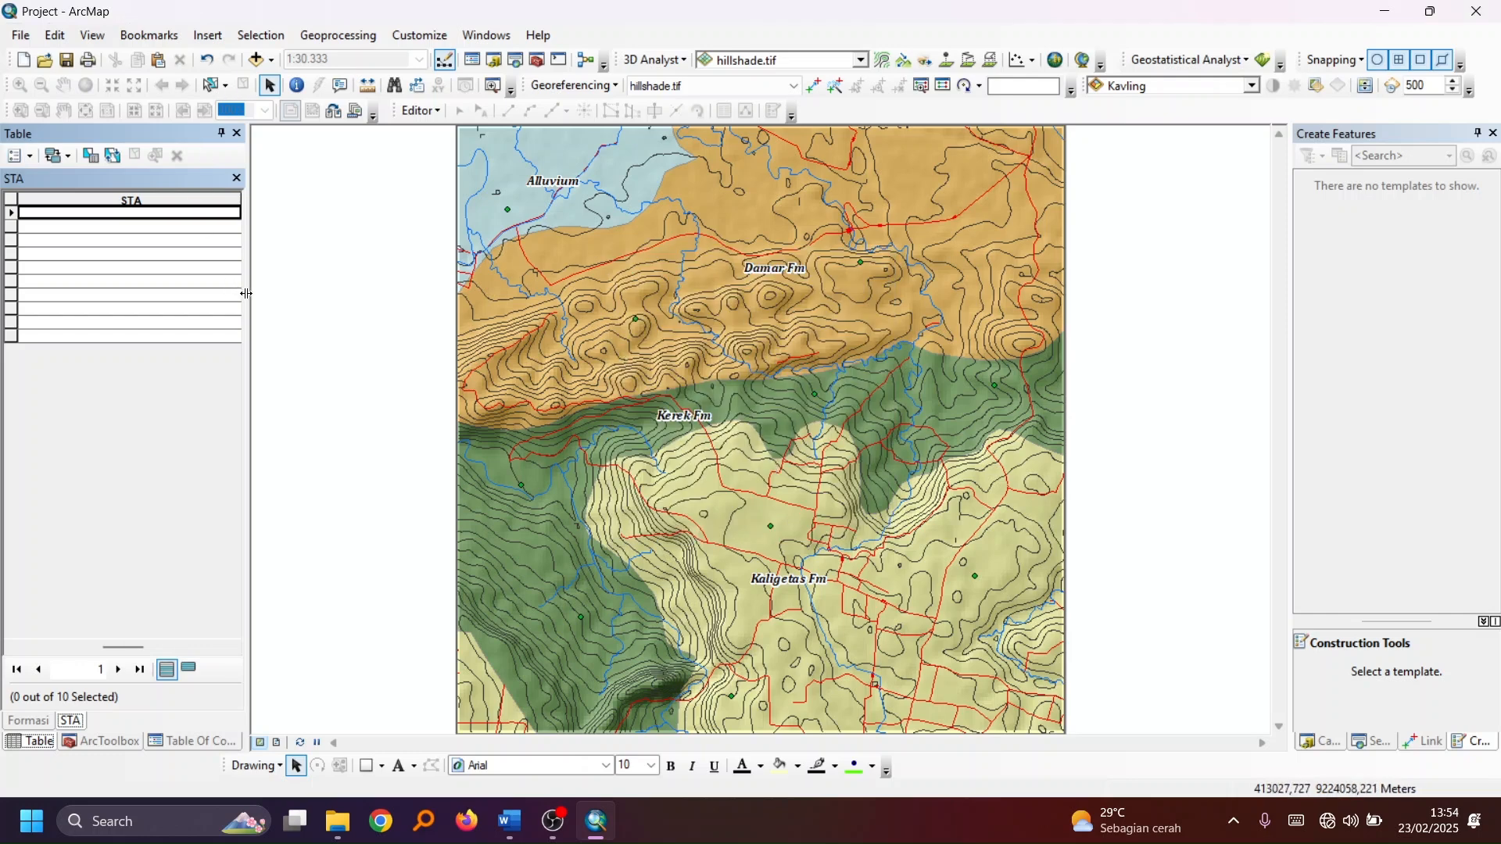
Widen the attribute table window and narrow the STA, X and Y columns so all fields fit
left_click_drag(245, 294, 544, 348)
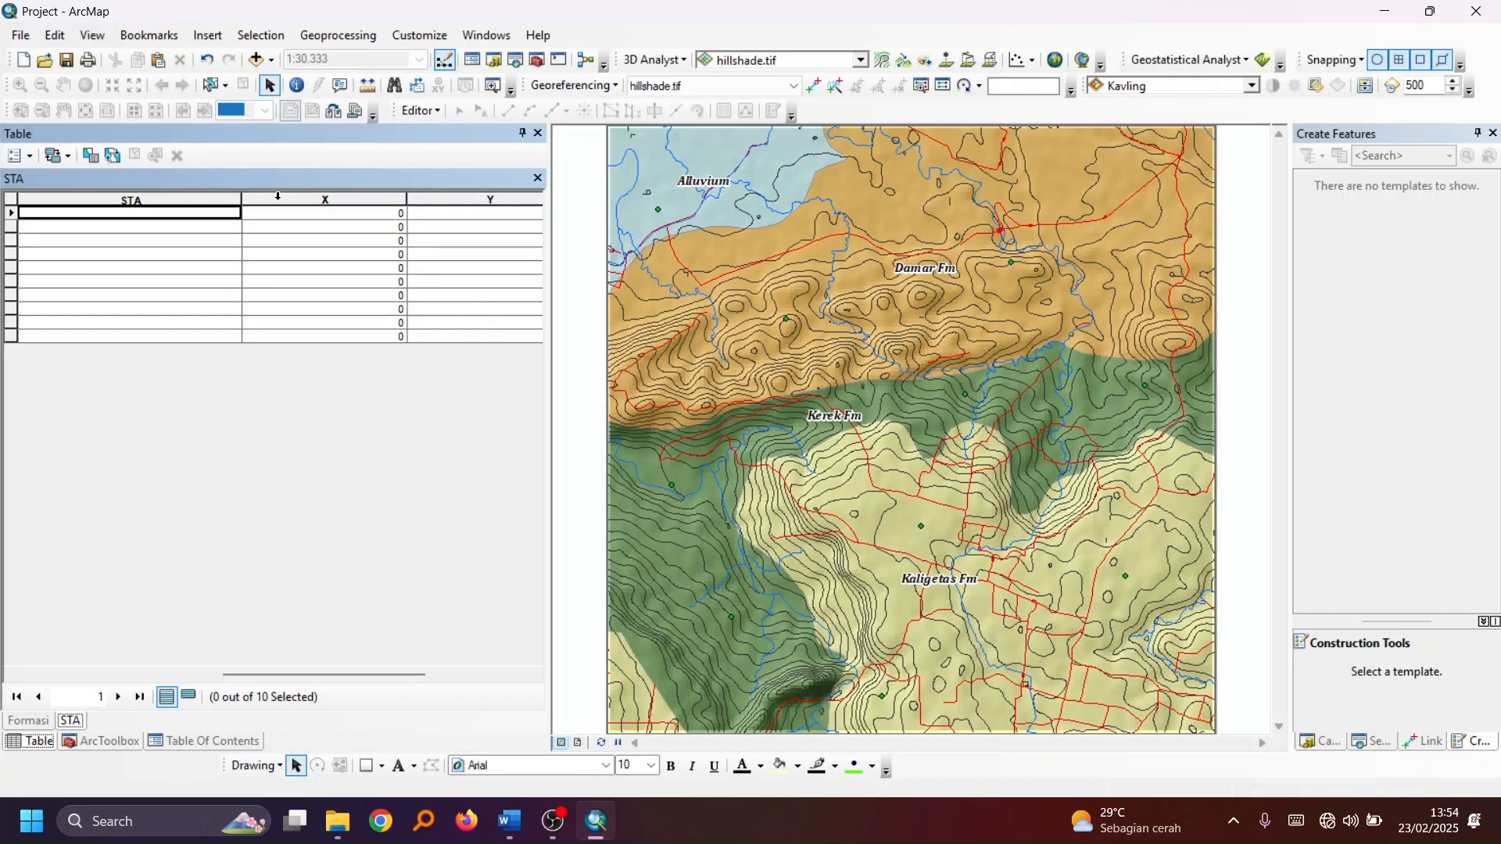
left_click_drag(244, 202, 118, 225)
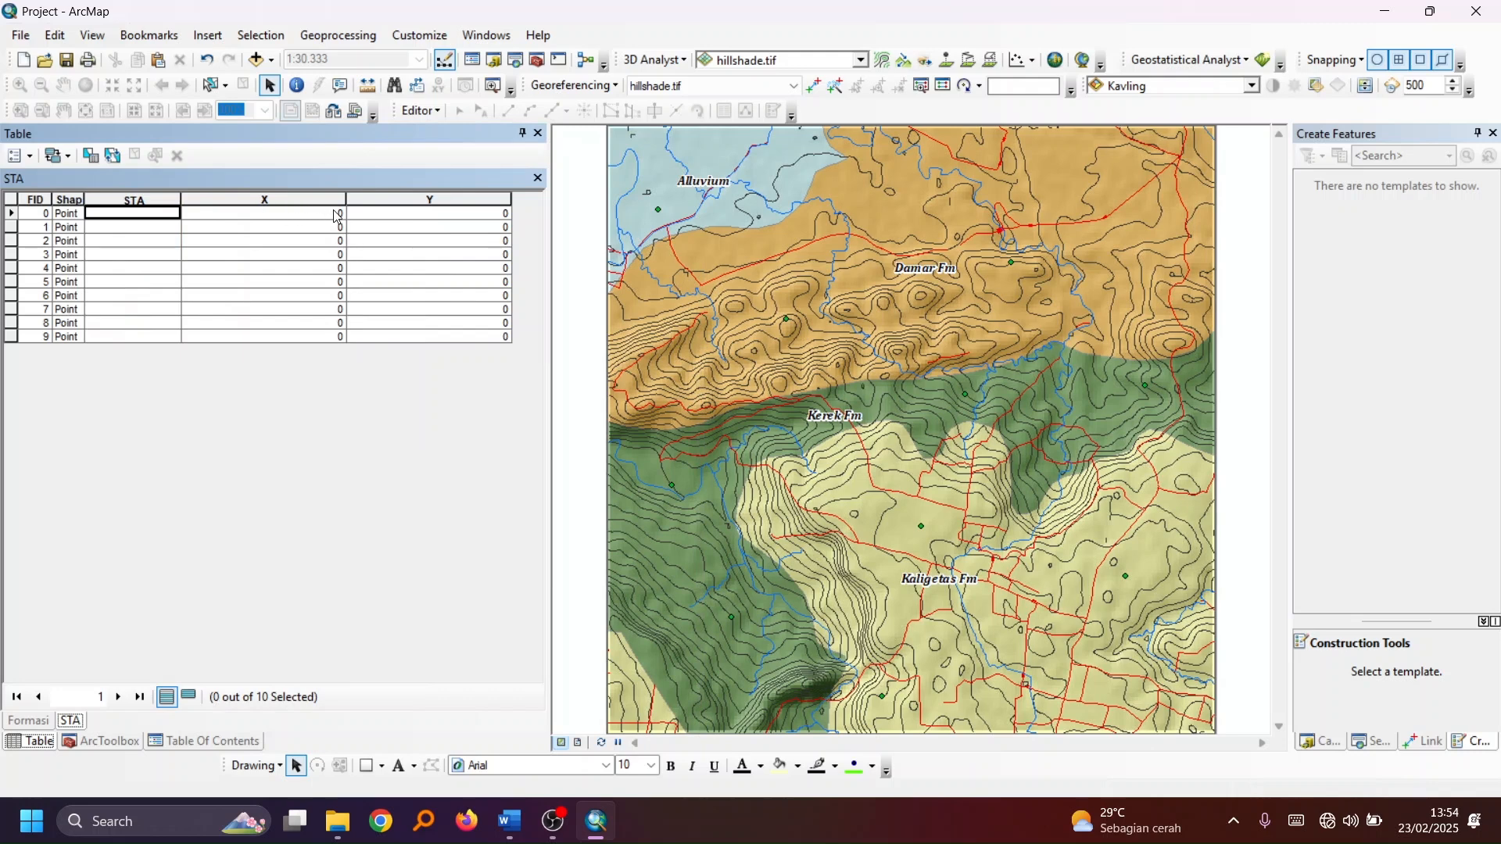
left_click_drag(347, 200, 283, 201)
left_click_drag(450, 200, 390, 201)
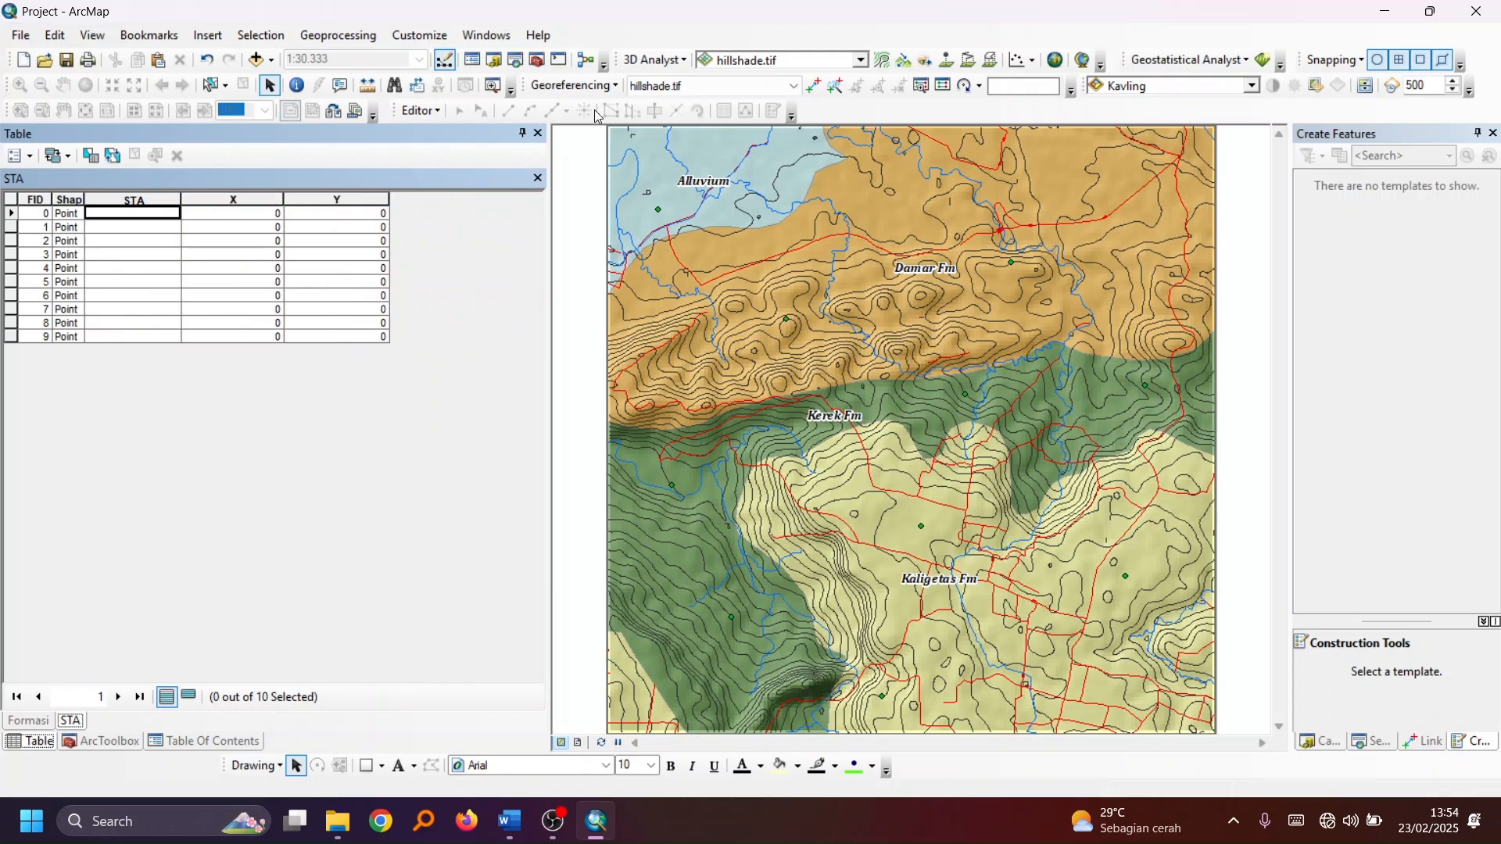
Start an edit session and enter STA 1 in the STA field of the first record
left_click(421, 110)
left_click(457, 123)
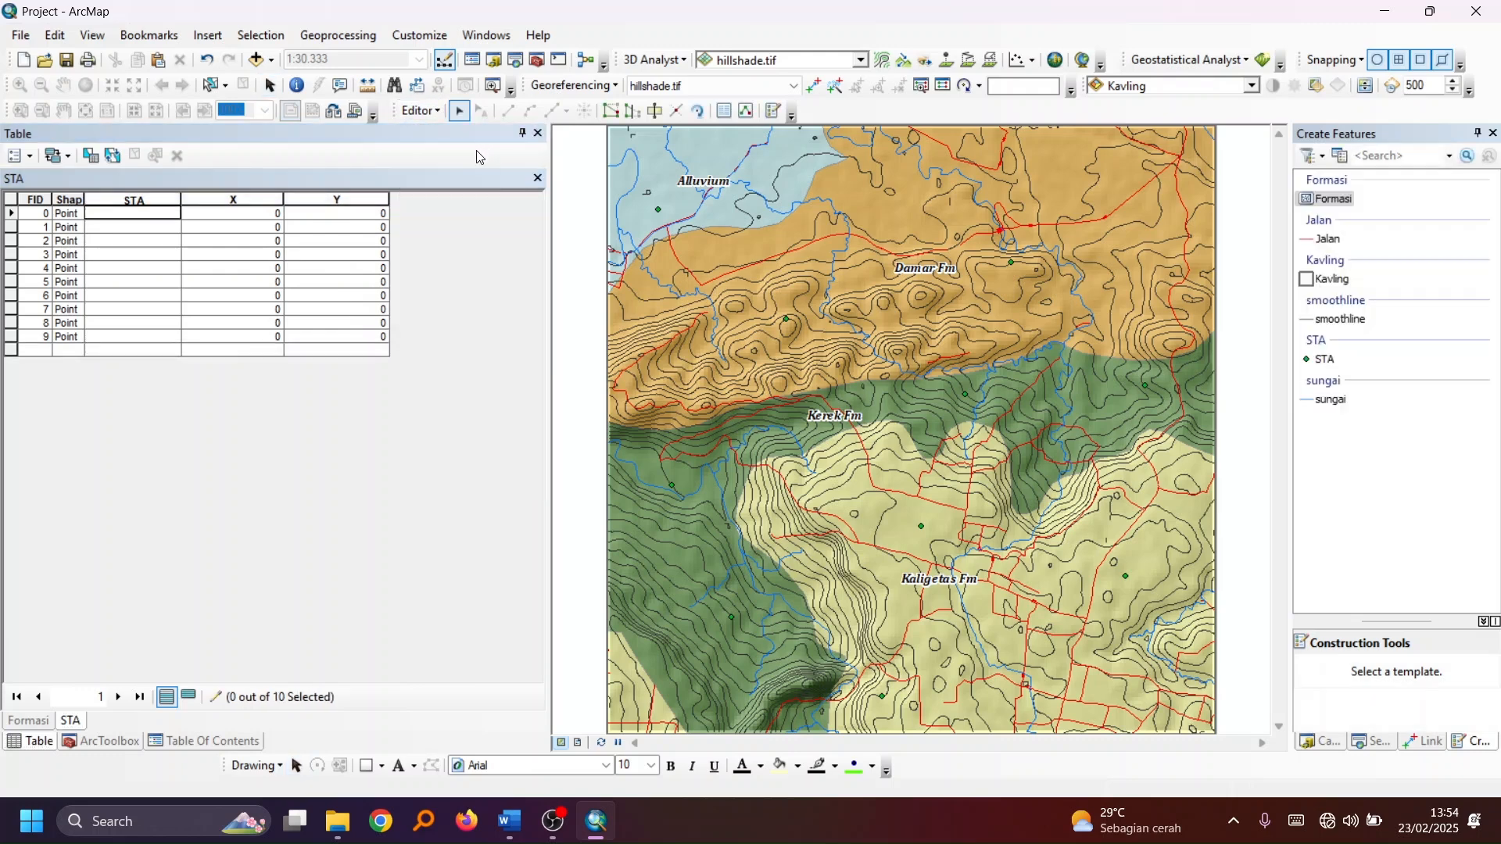
left_click(21, 215)
left_click(110, 213)
left_click(18, 371)
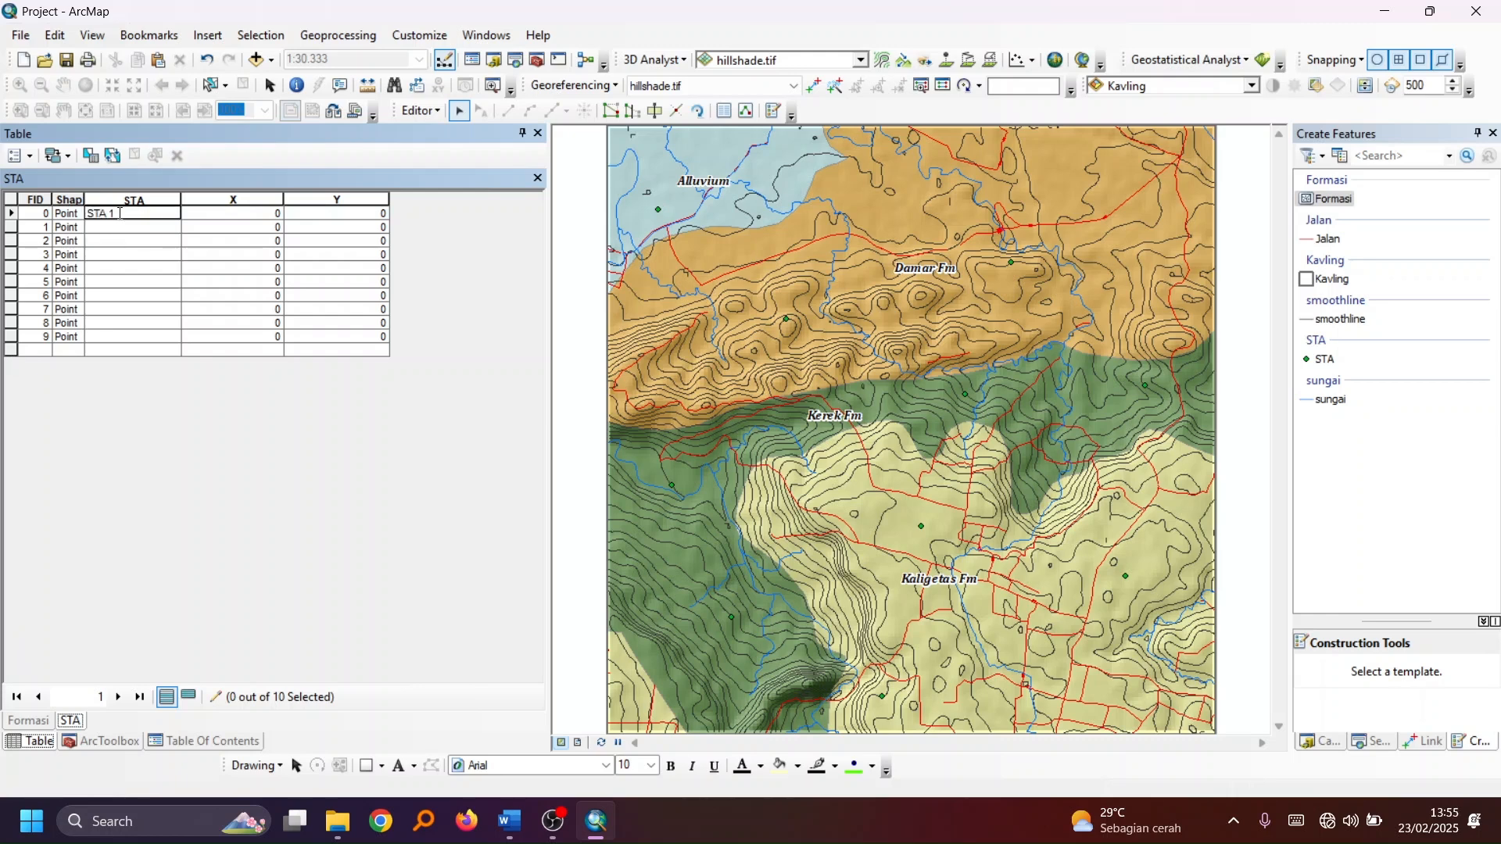
Copy the STA 1 value into the STA field of the nine remaining records
left_click_drag(103, 217, 59, 223)
key("ctrl+c")
left_click(114, 233)
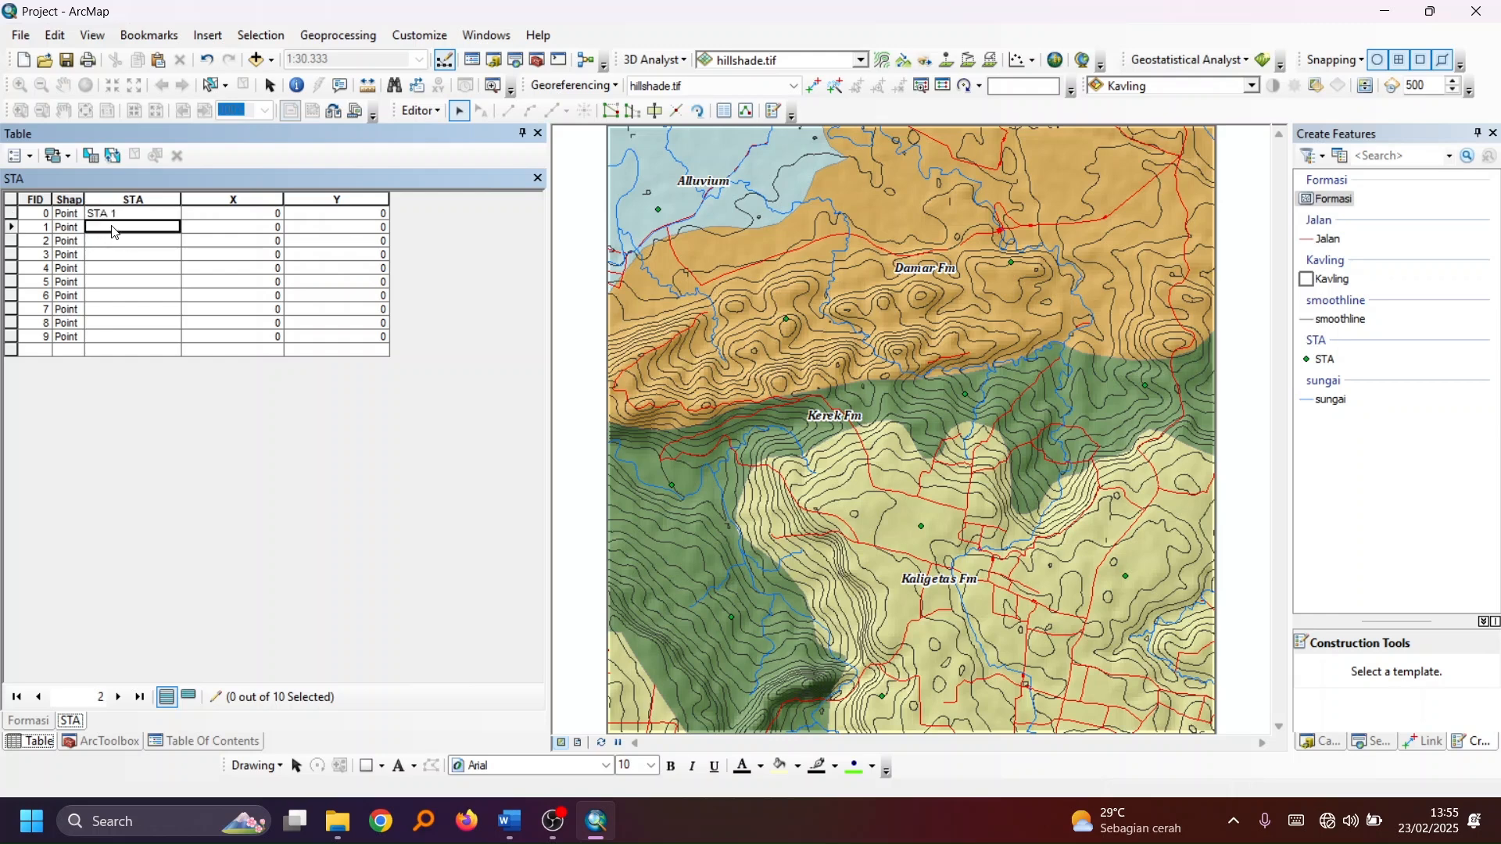
key("ctrl+v")
left_click(129, 242)
key("ctrl+v")
left_click(130, 256)
key("ctrl+v")
left_click(133, 269)
key("ctrl+v")
left_click(135, 282)
key("ctrl+v")
left_click(139, 295)
key("ctrl+v")
left_click(142, 310)
key("ctrl+v")
left_click(144, 323)
key("ctrl+v")
left_click(146, 337)
key("ctrl+v")
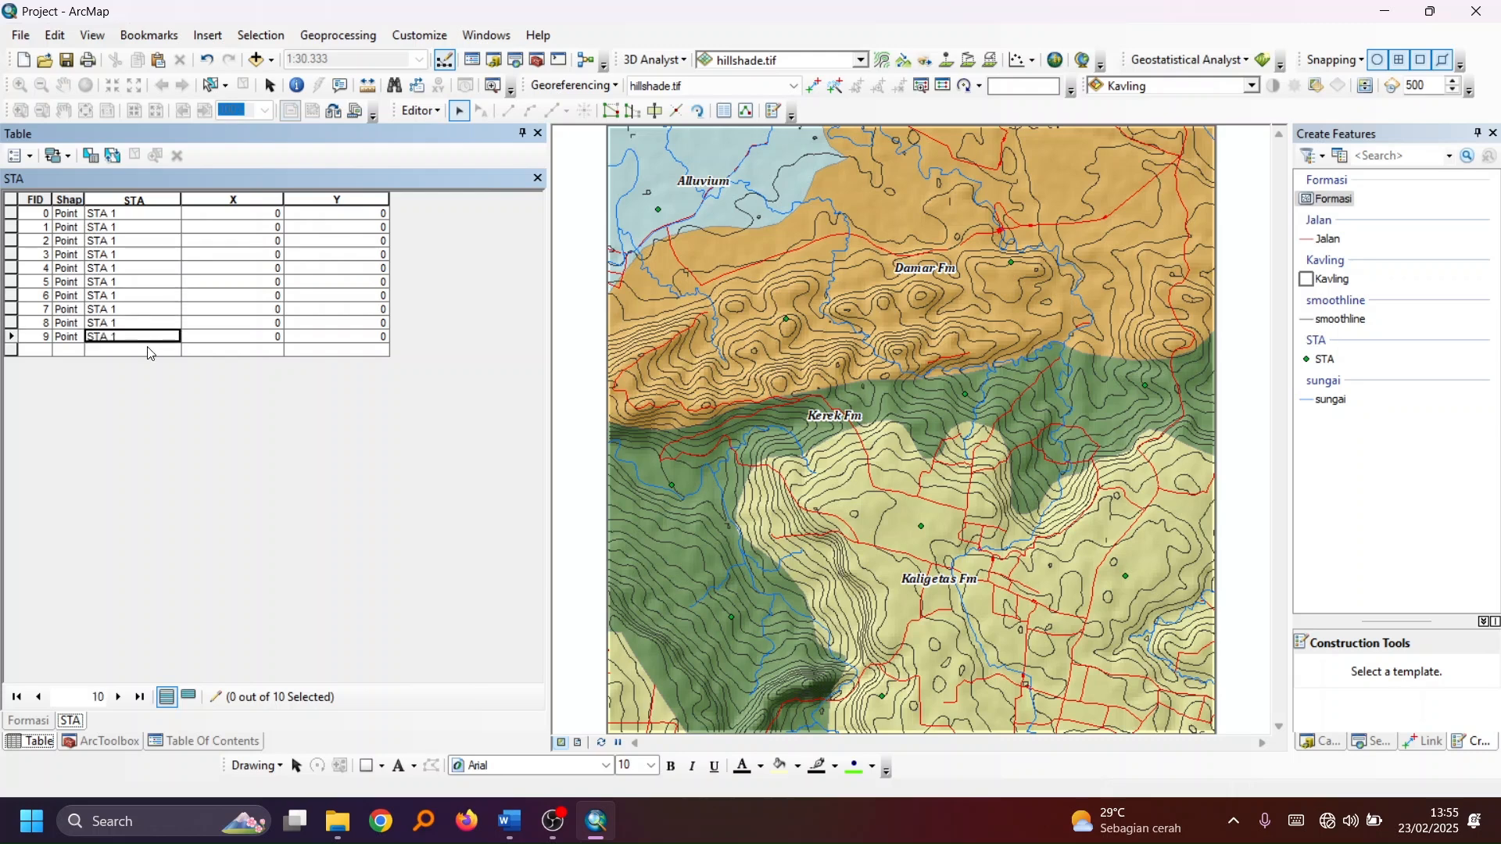
Renumber the STA values of the second to tenth records as STA 2 through STA 10
left_click(126, 227)
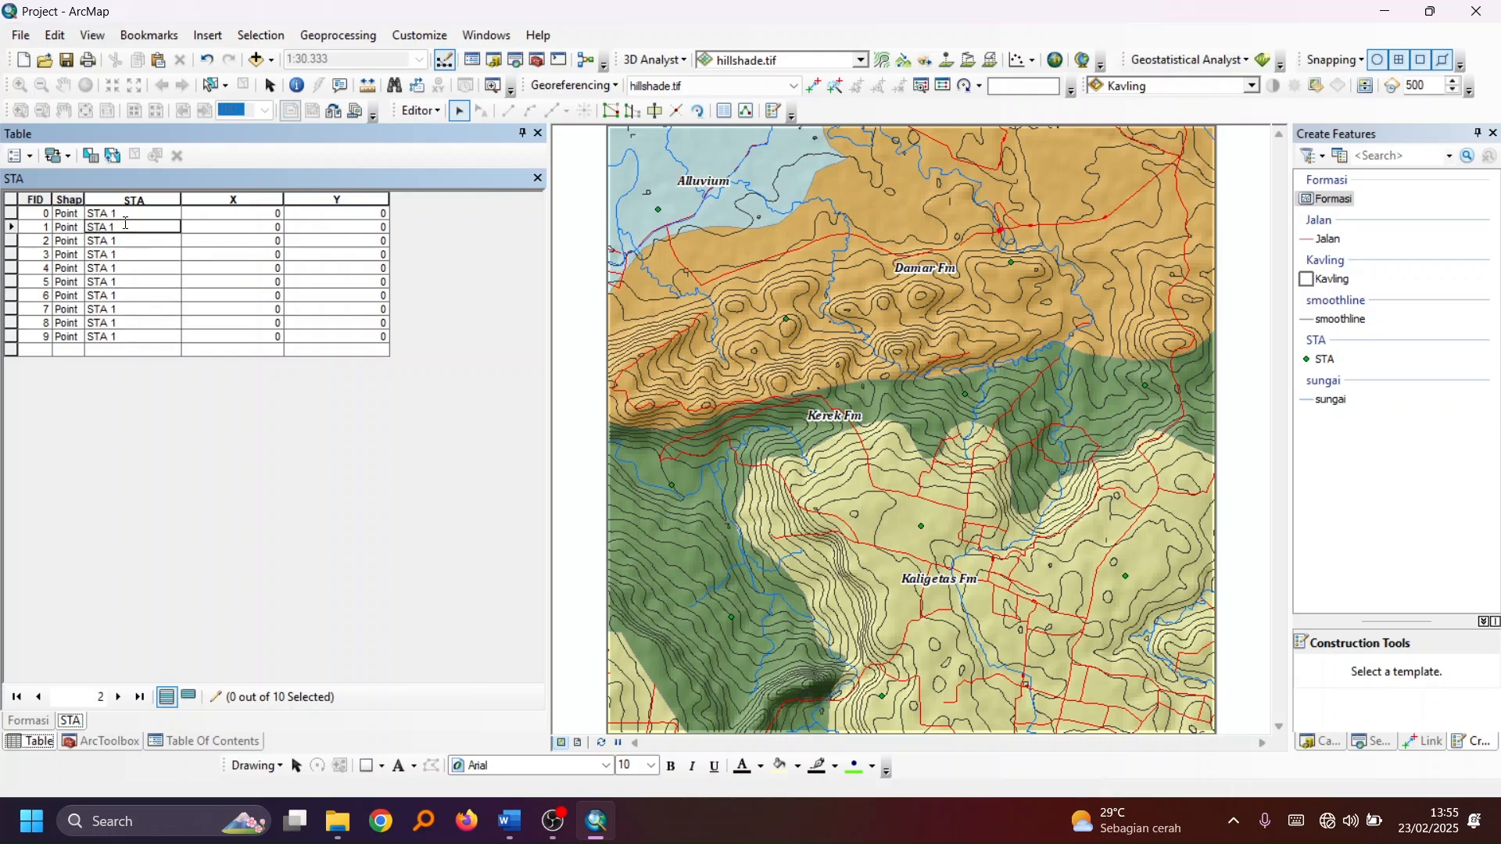
left_click(131, 244)
key("Delete")
type("3")
left_click(133, 254)
left_click(127, 241)
left_click(127, 256)
left_click(127, 266)
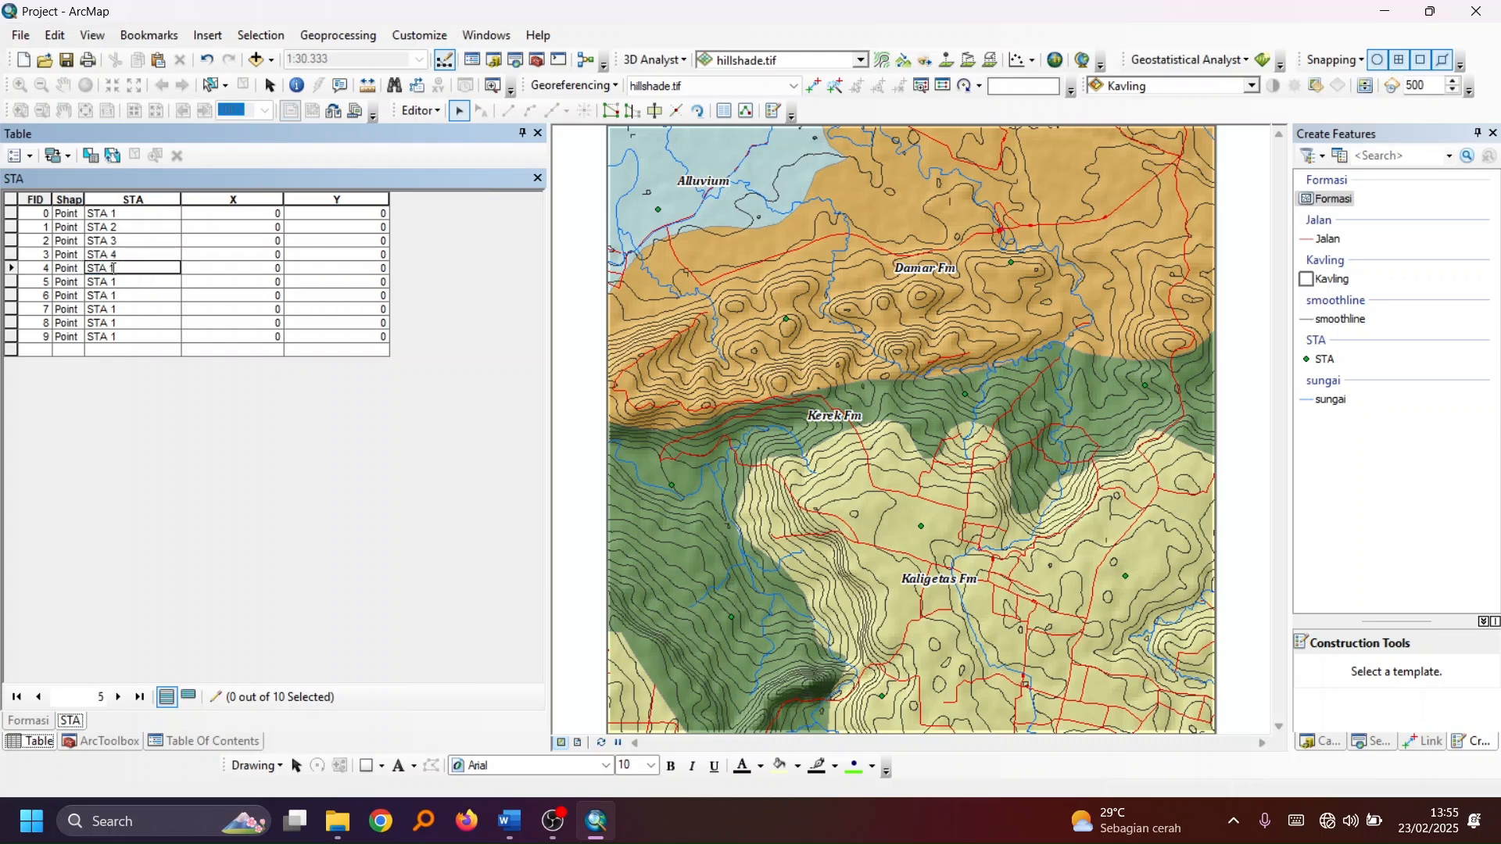
left_click(120, 281)
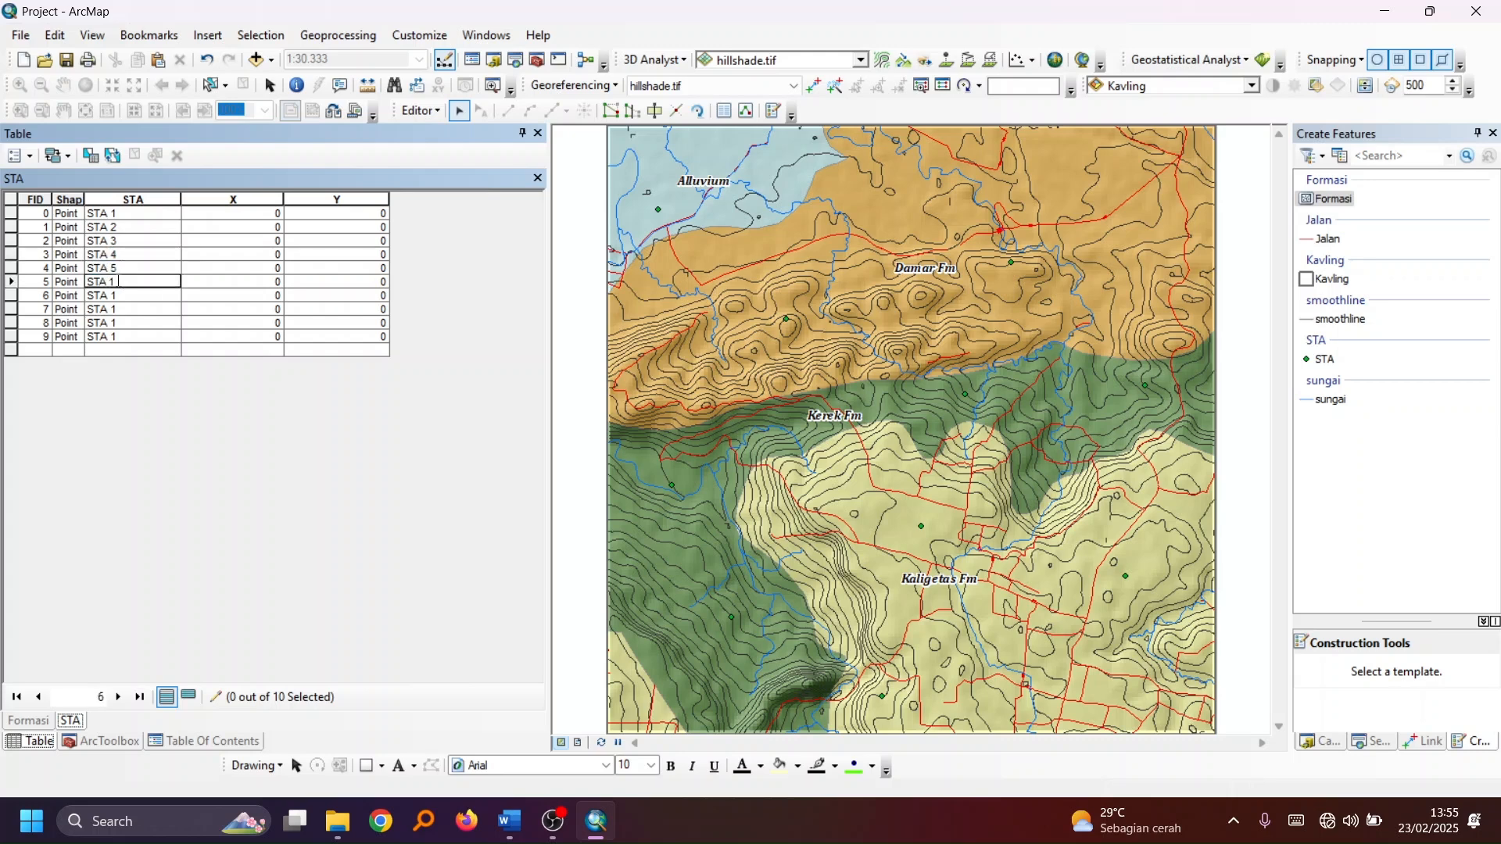
left_click(120, 295)
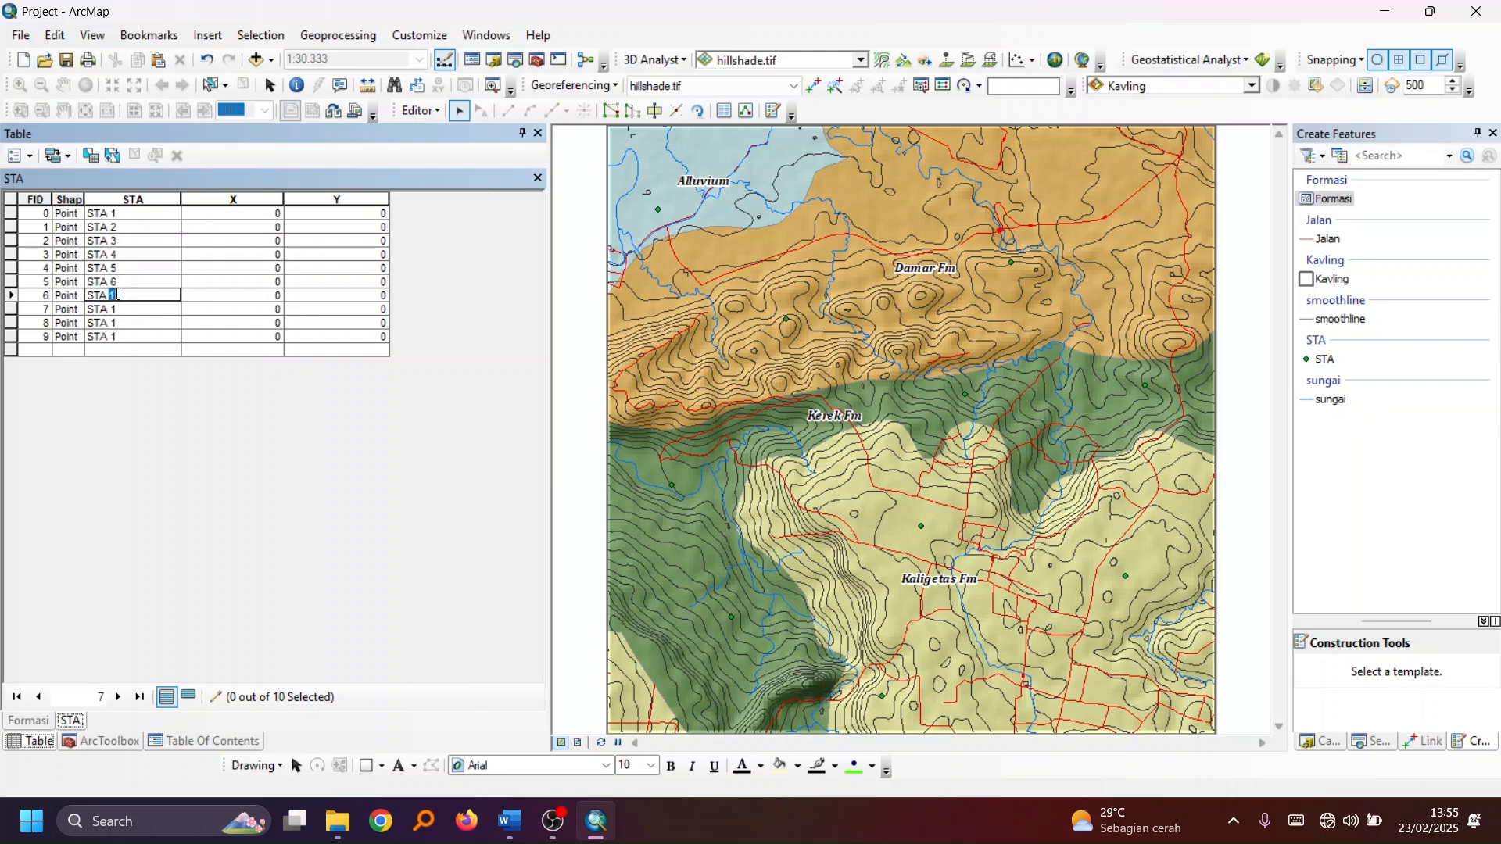
left_click(121, 309)
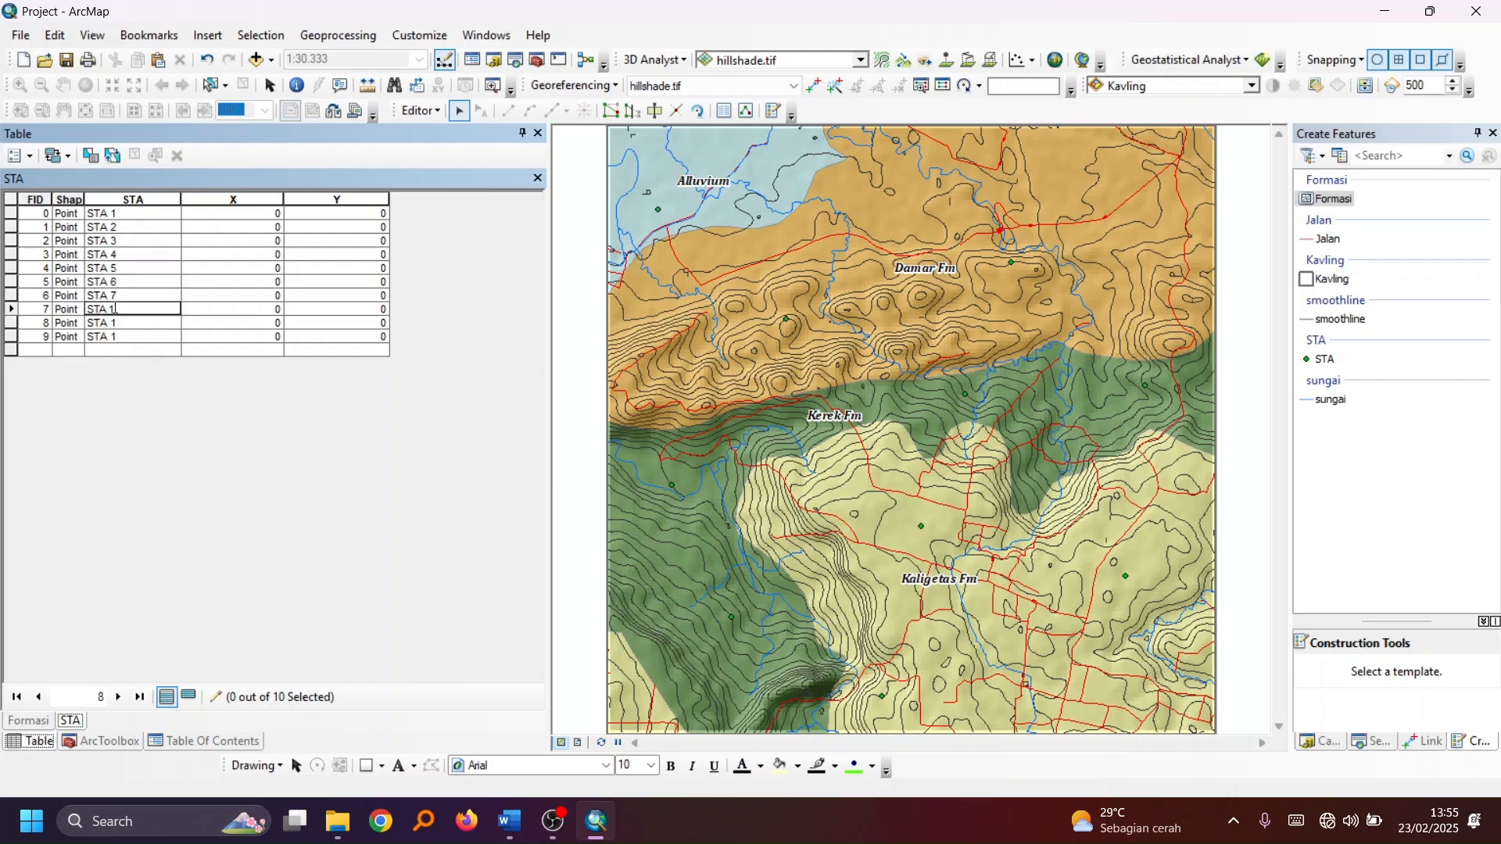
left_click(123, 323)
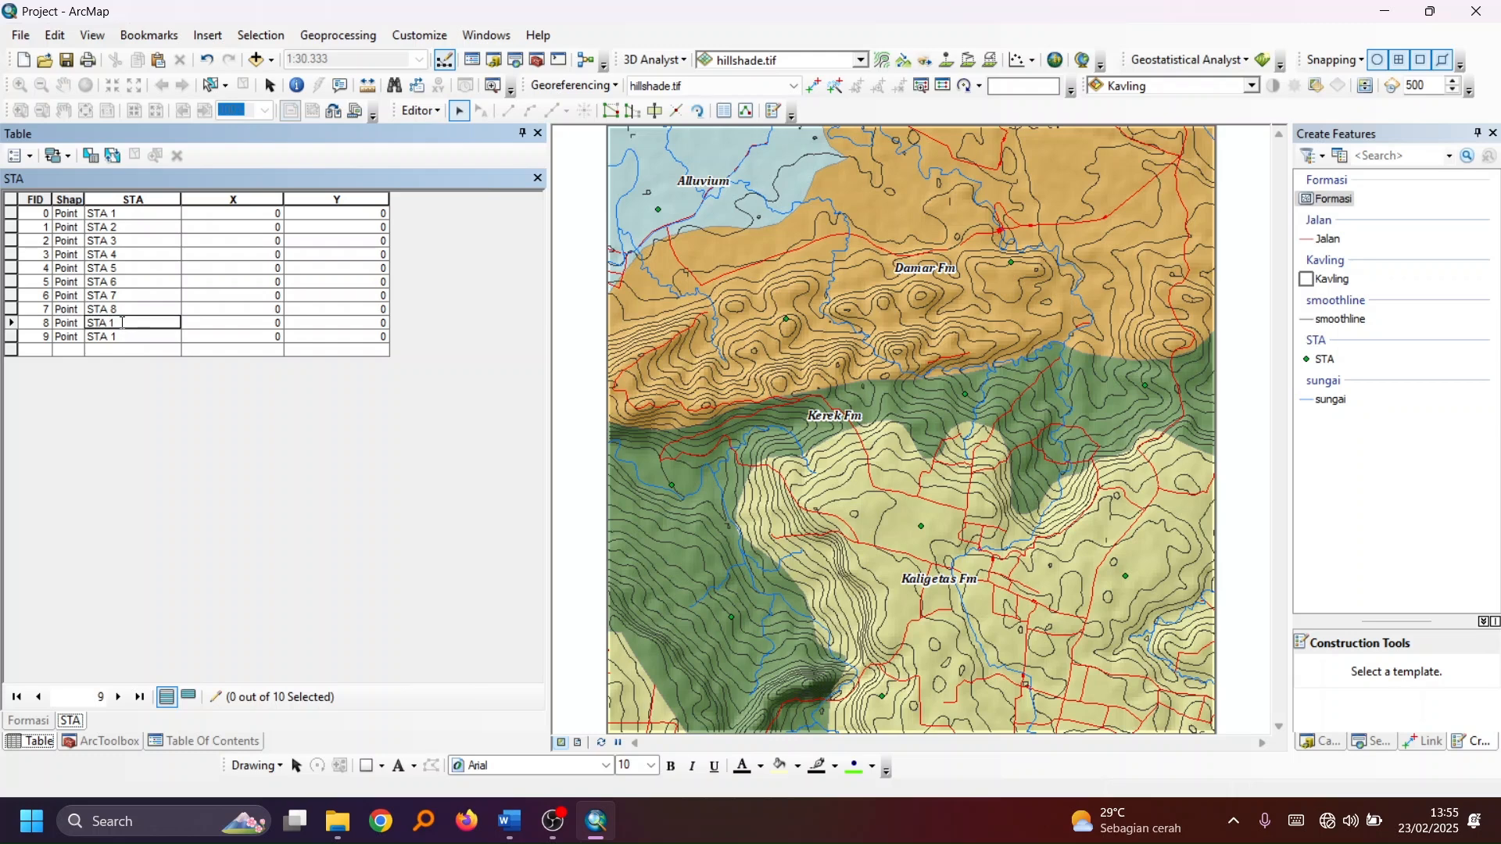
left_click(129, 339)
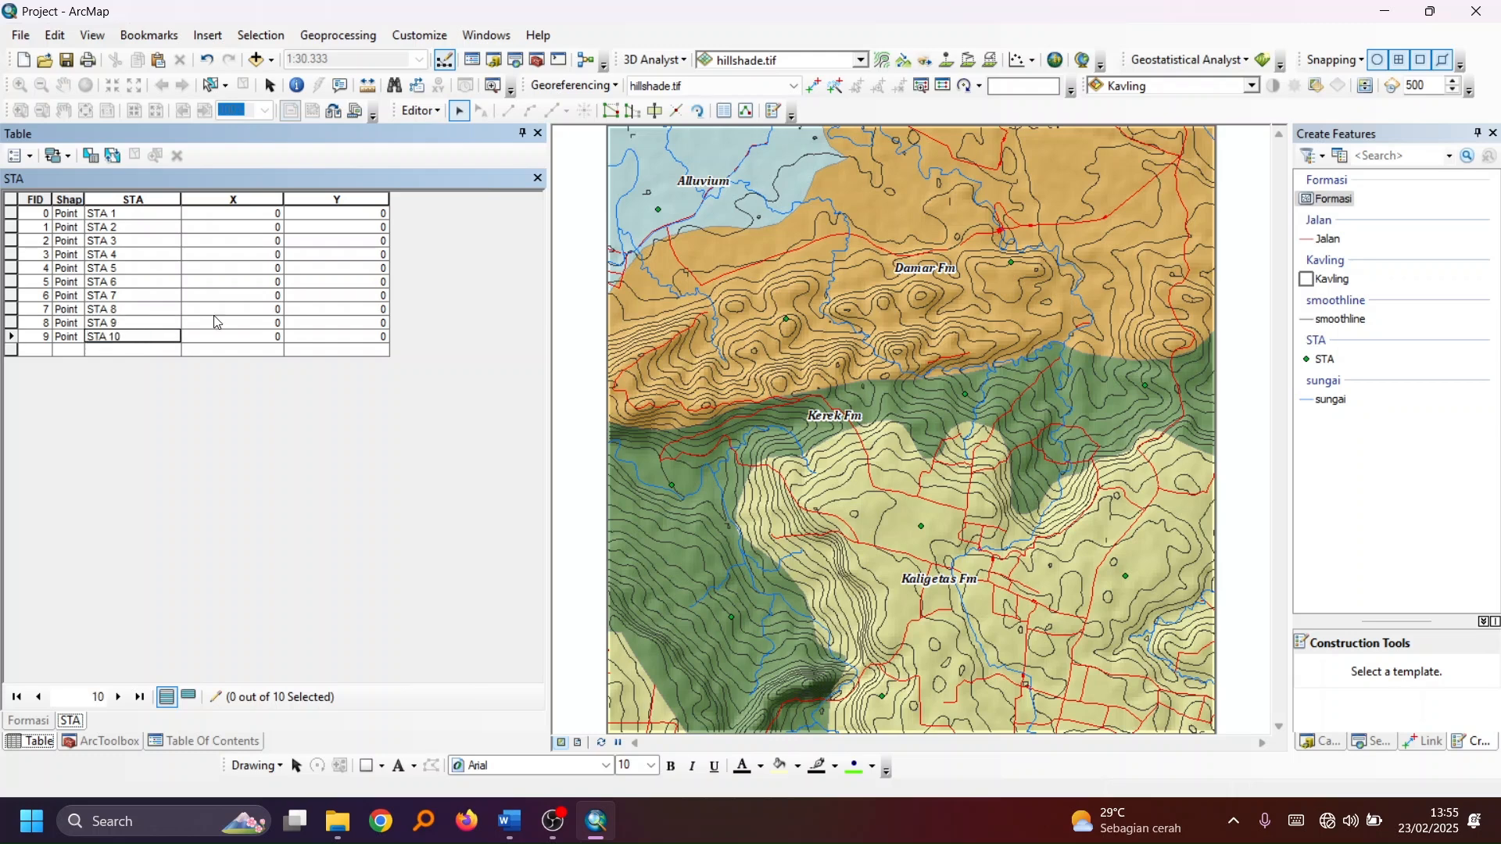
Calculate the X field as the X Coordinate of Point in meters, using the data source's coordinate system
left_click(259, 201)
right_click(260, 201)
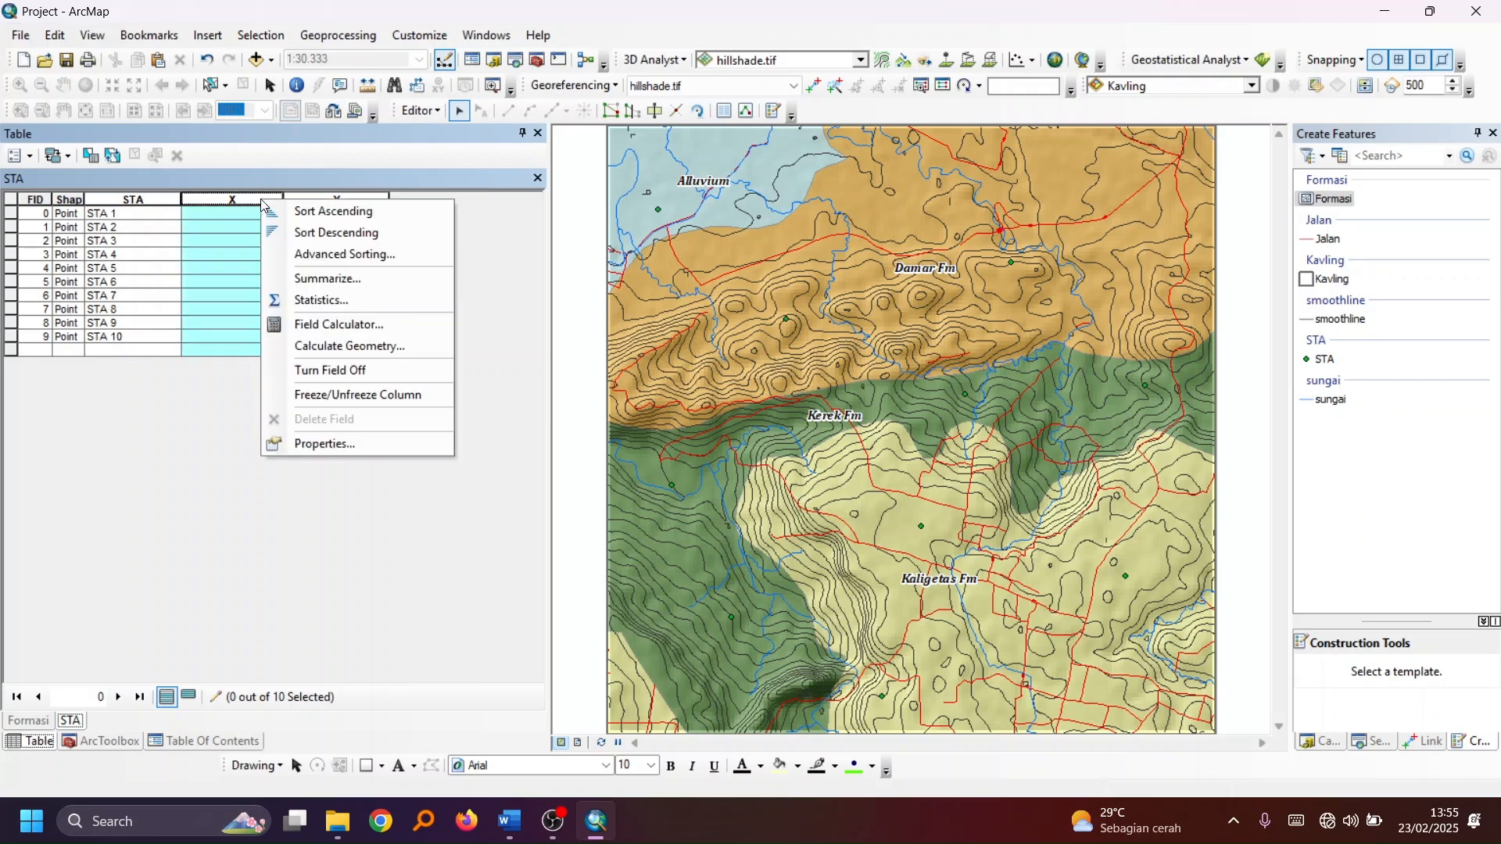
left_click(311, 347)
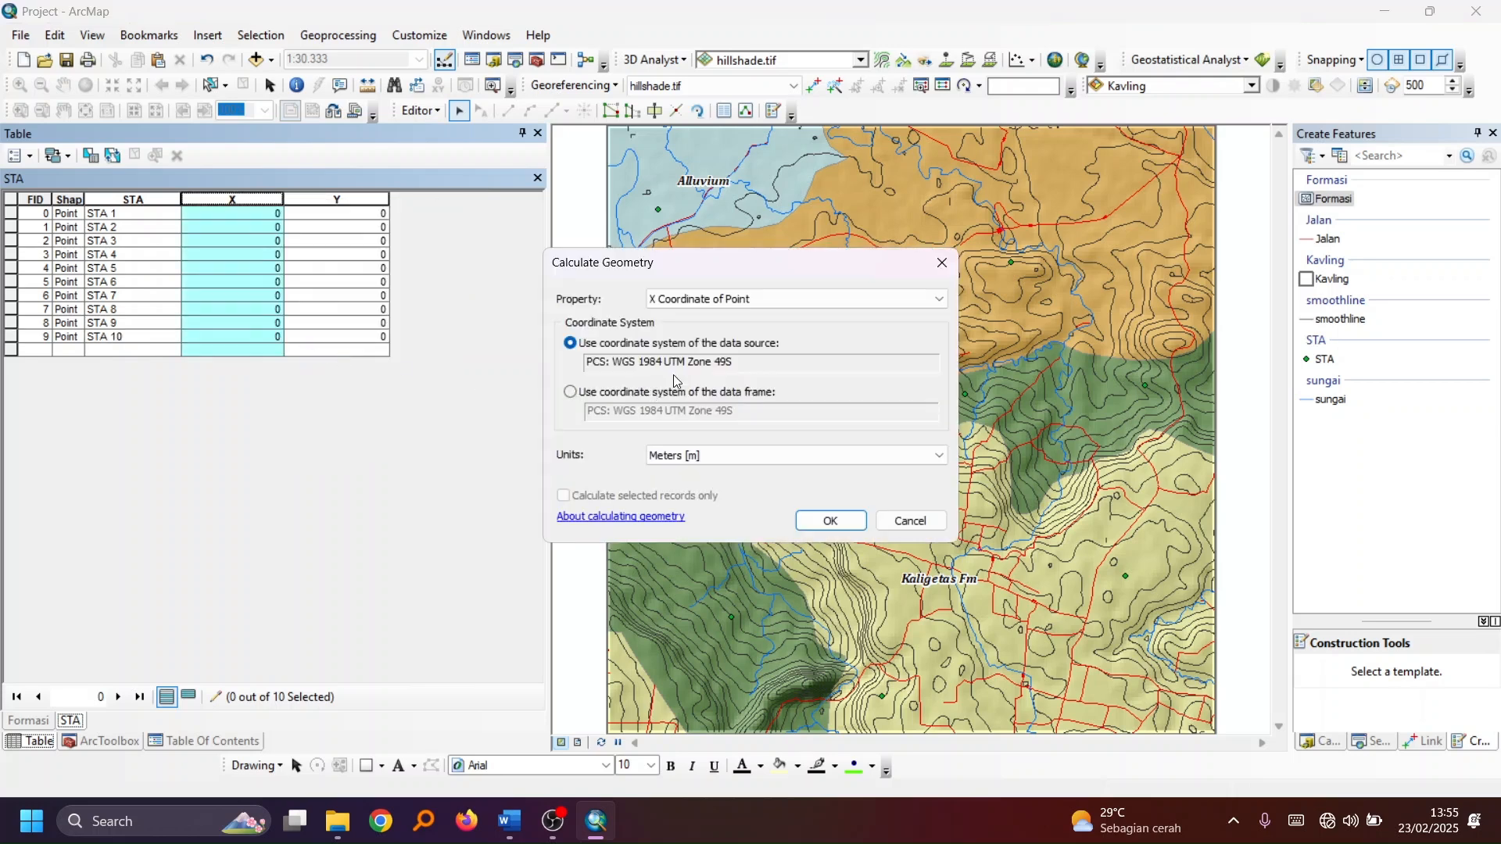
left_click(751, 460)
left_click(755, 466)
left_click(817, 519)
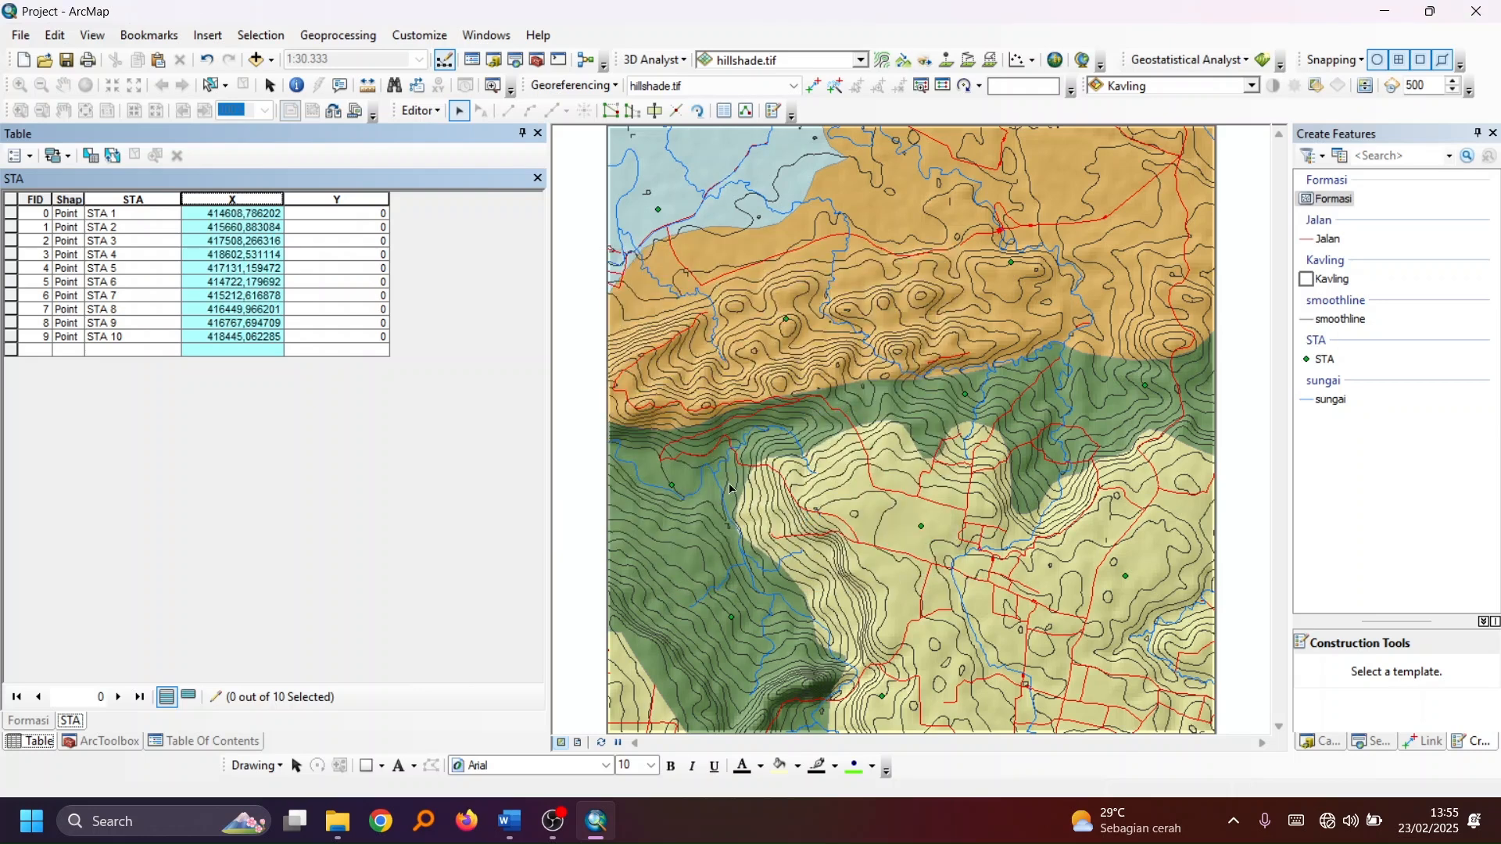
Calculate the geometry of the Y field with the property X Coordinate of Point, in meters
left_click(337, 201)
right_click(336, 201)
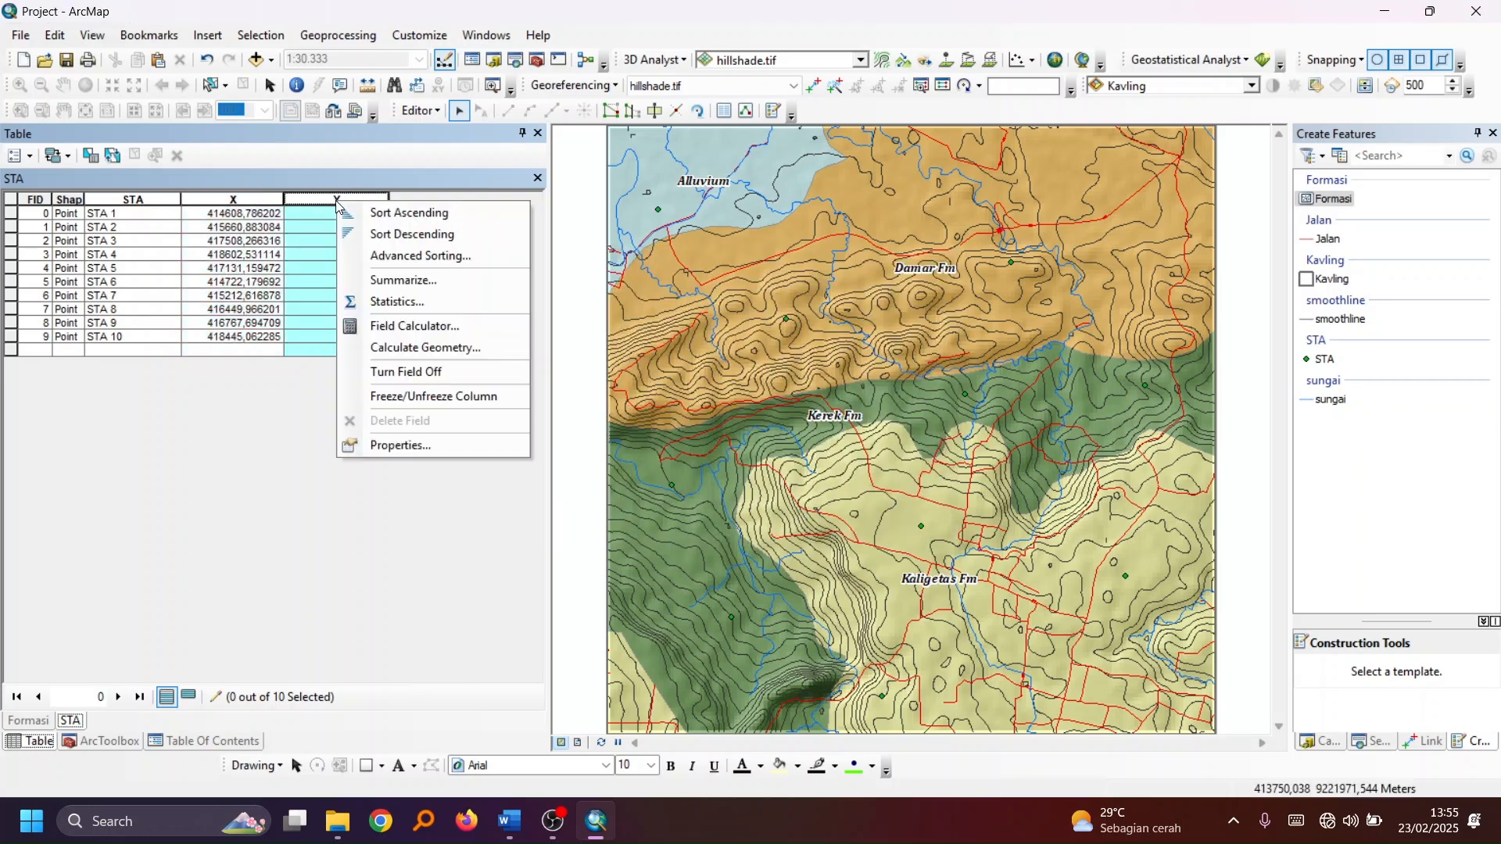
left_click(428, 356)
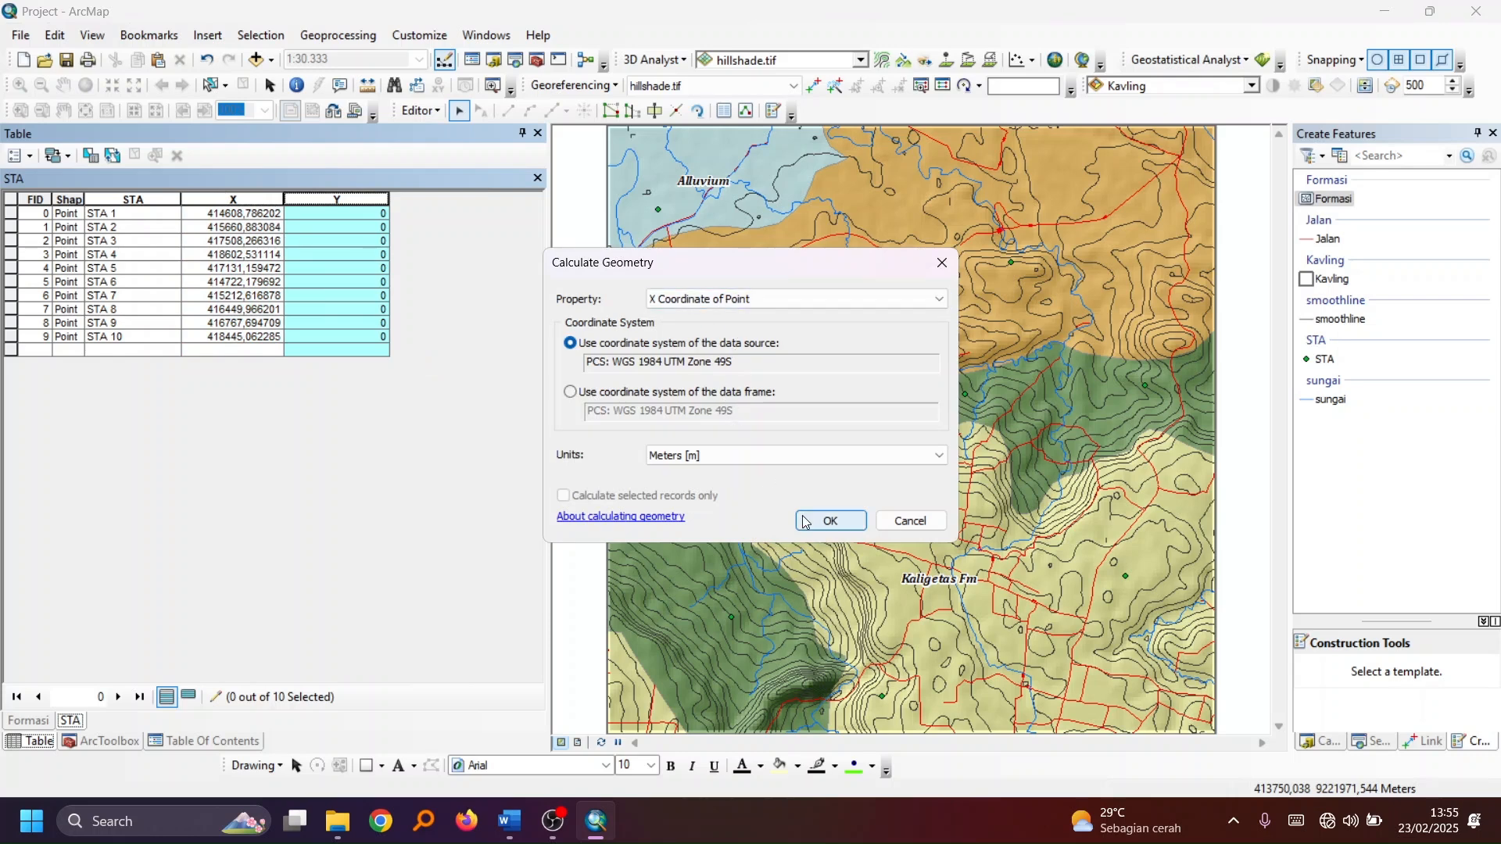
left_click(830, 521)
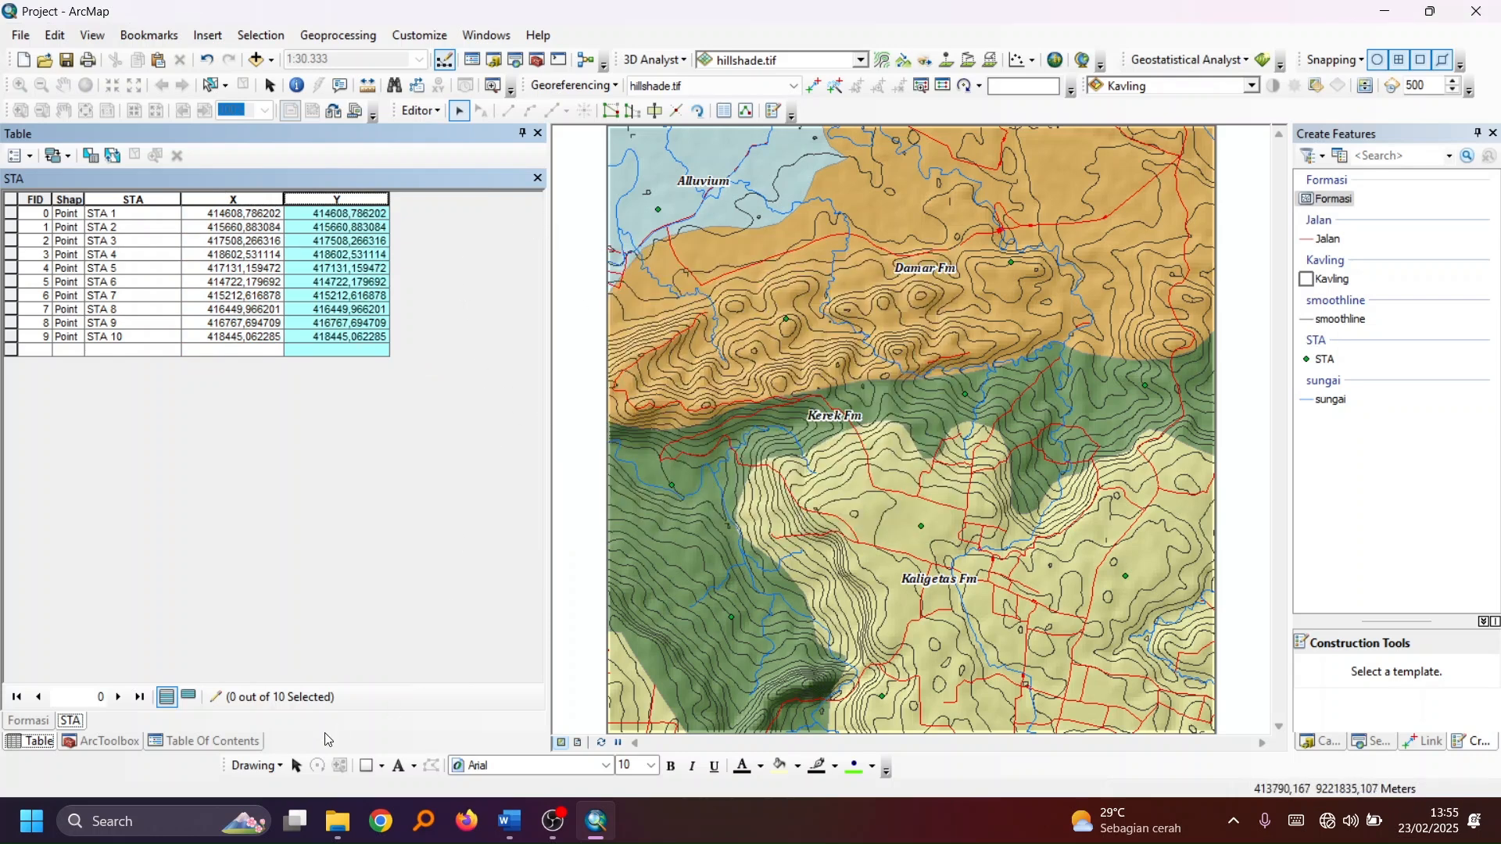
Set the STA layer's symbology to unique values of the STA field and add all values
left_click(239, 747)
left_click_drag(550, 505, 149, 516)
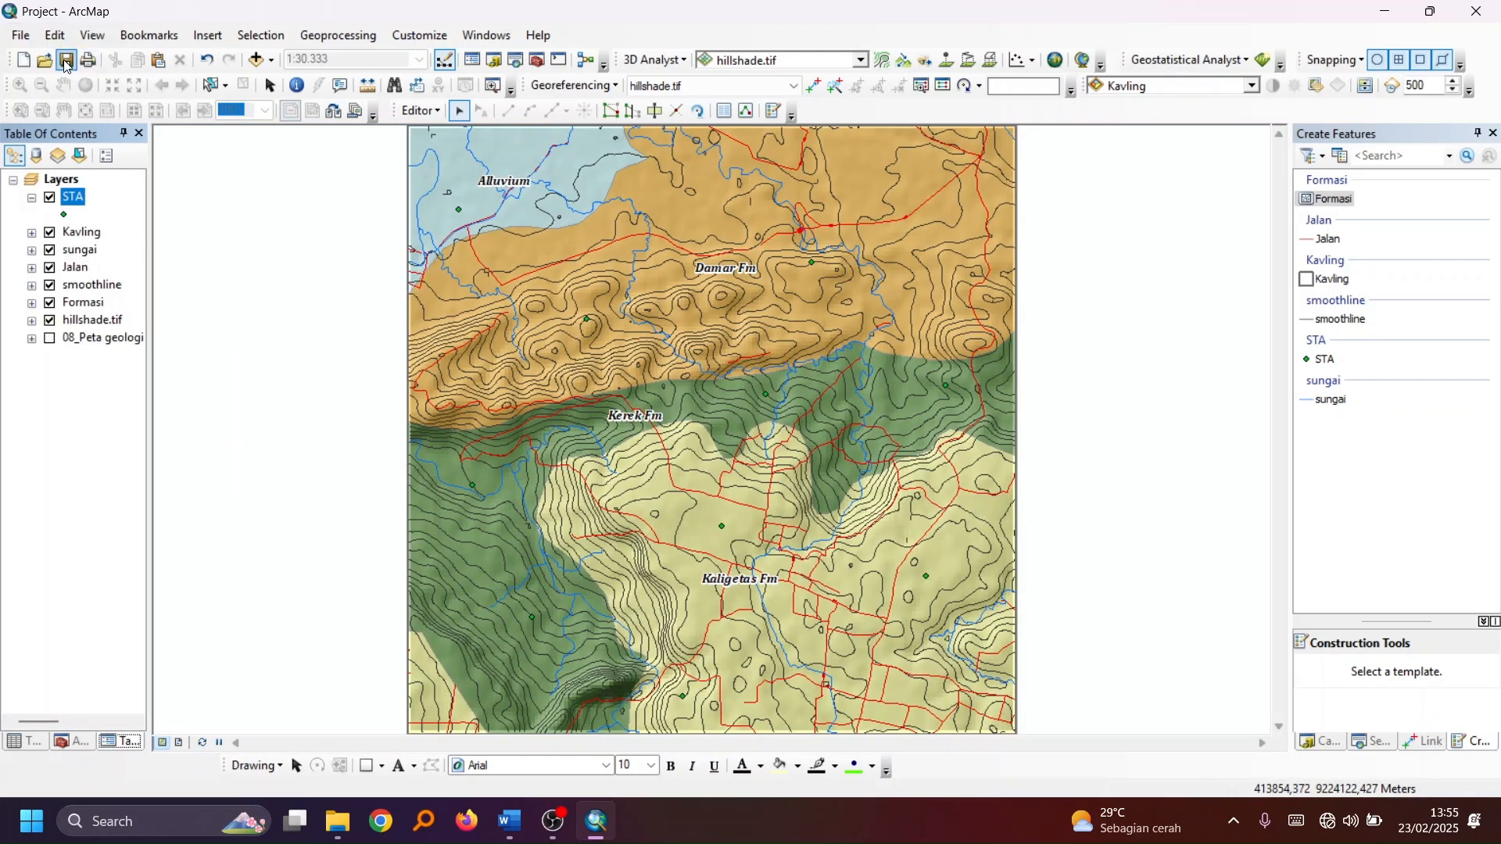
right_click(69, 196)
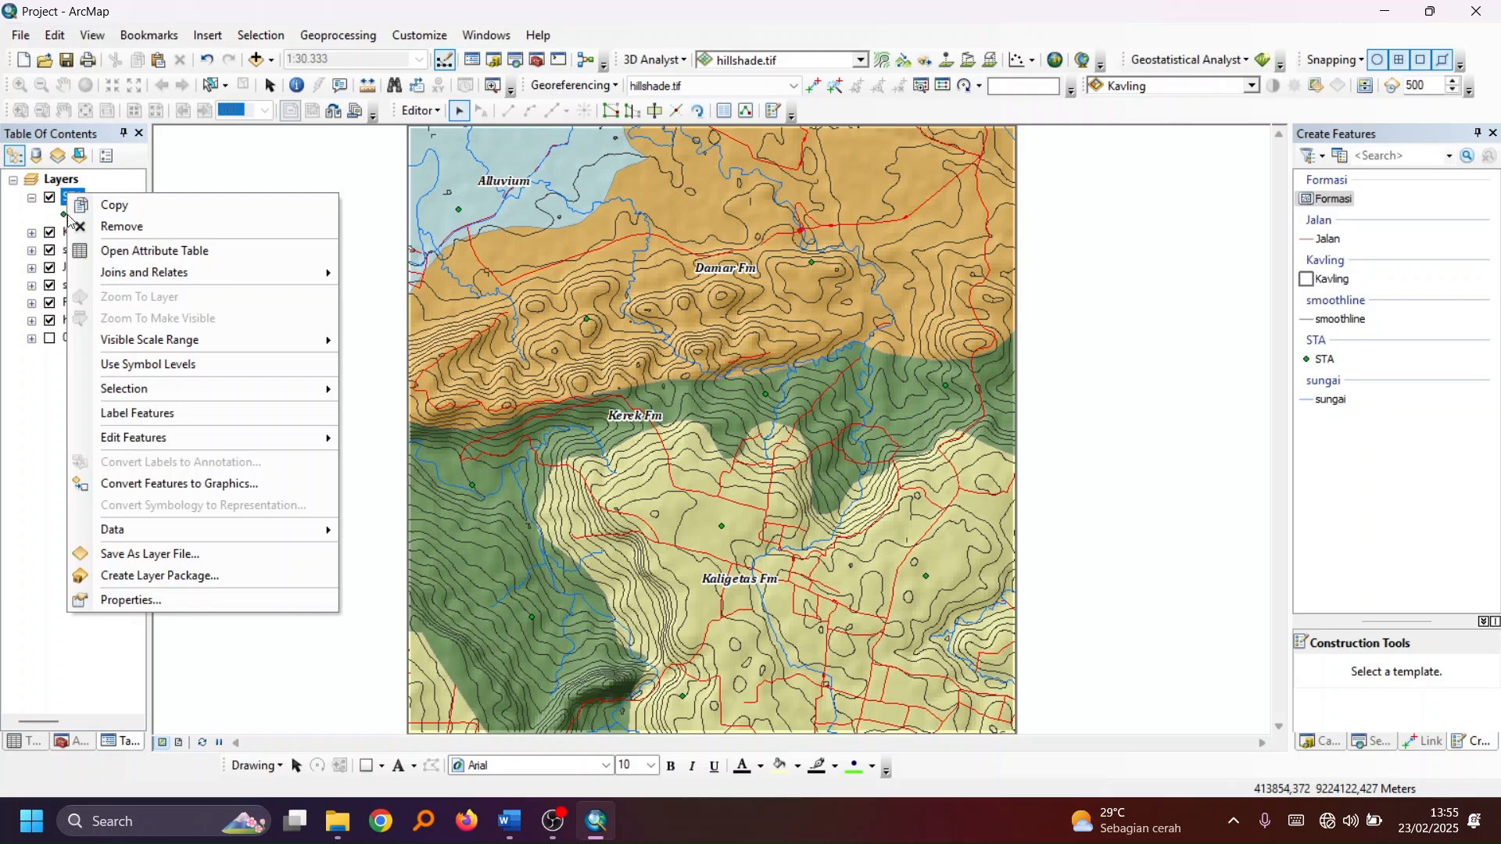
left_click(132, 599)
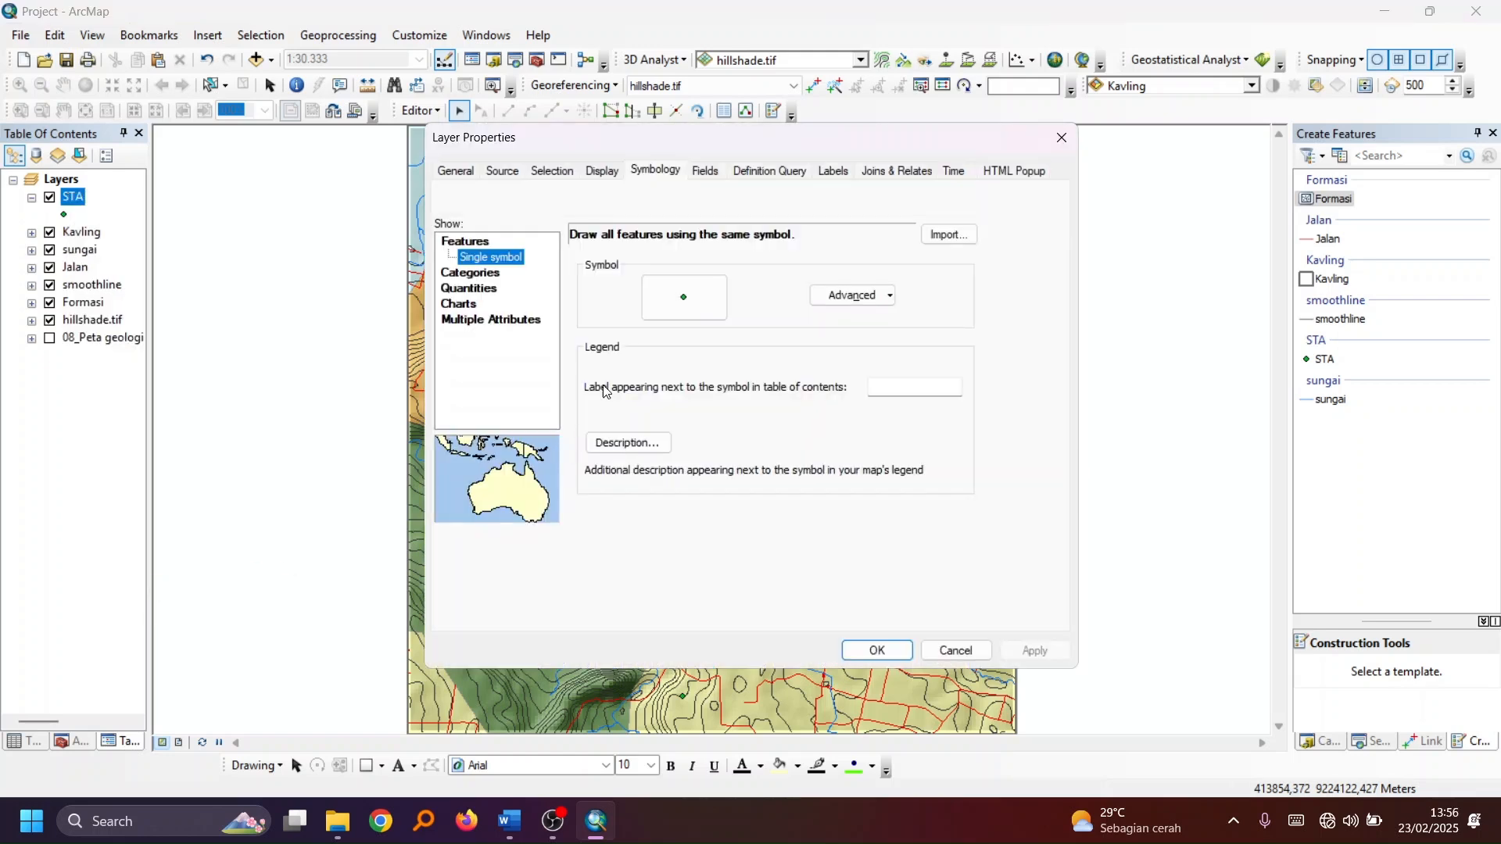
left_click(471, 273)
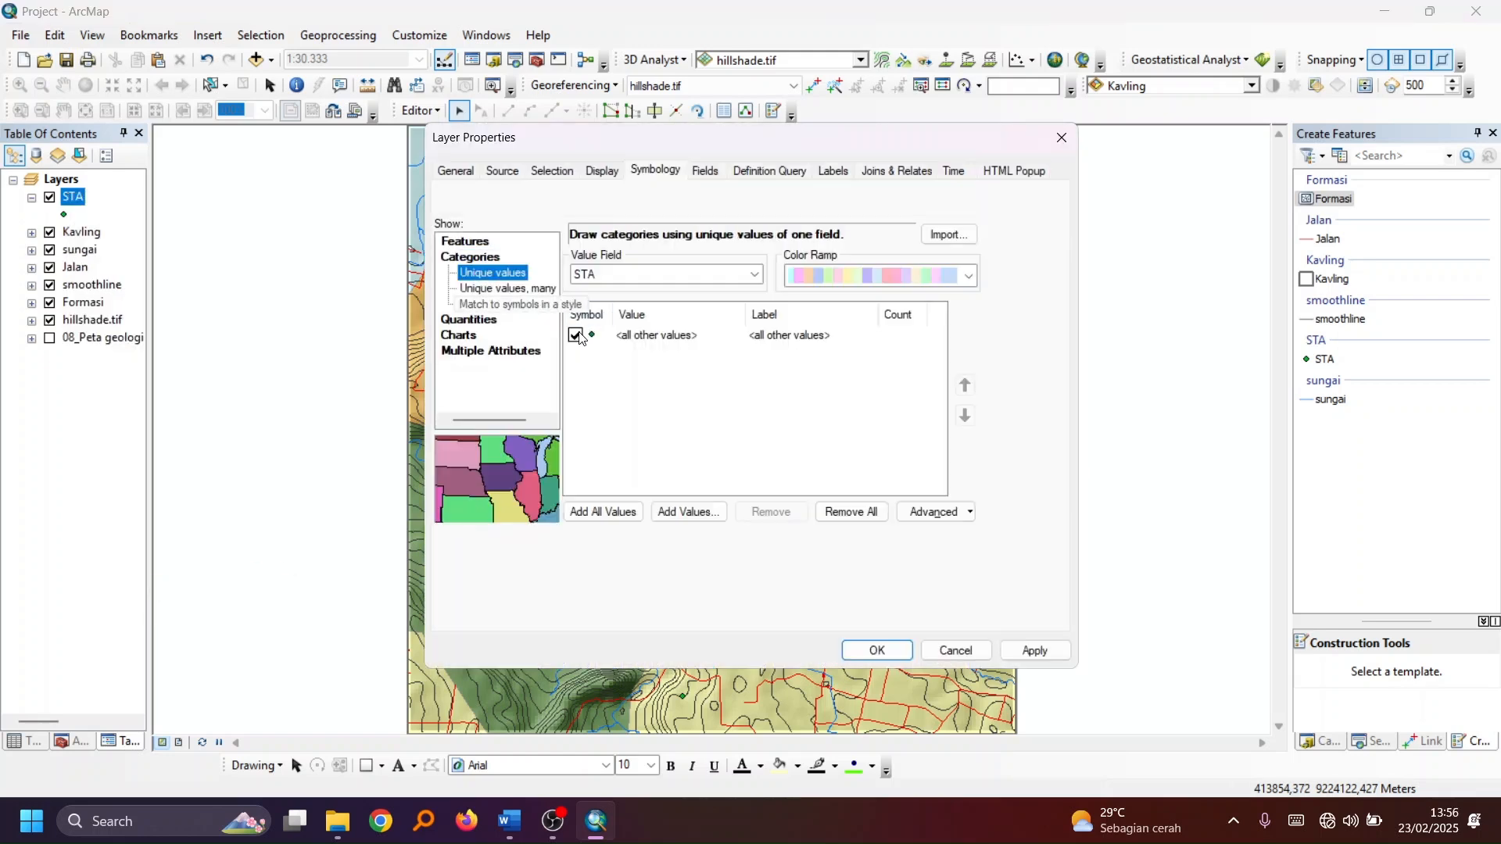
left_click(596, 513)
Change all STA symbols to a Character Marker Symbol using the ESRI Default Marker filled circle (Unicode 33), size 18
right_click(628, 401)
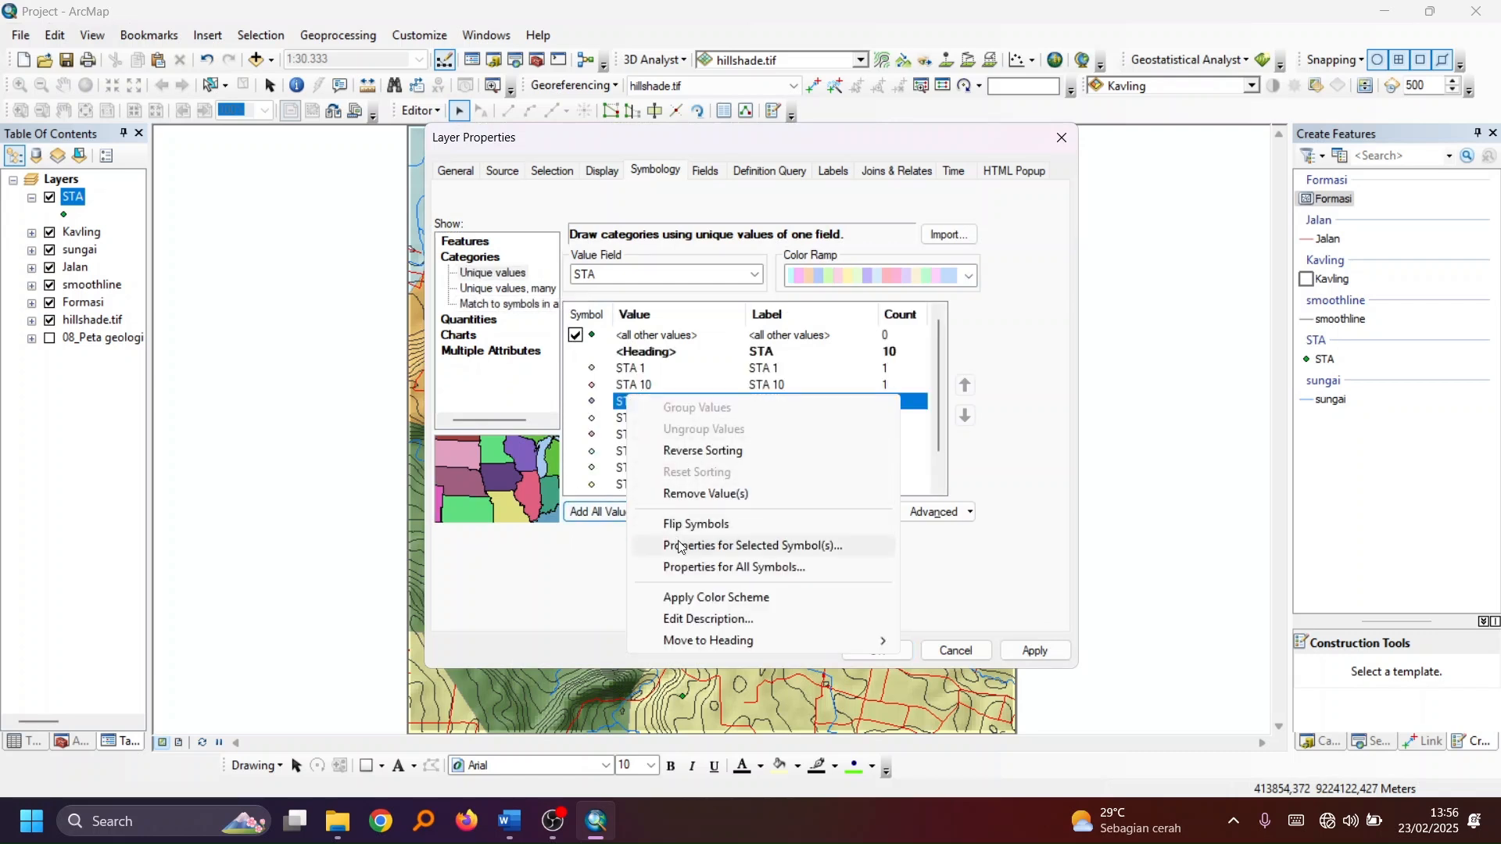
left_click(713, 568)
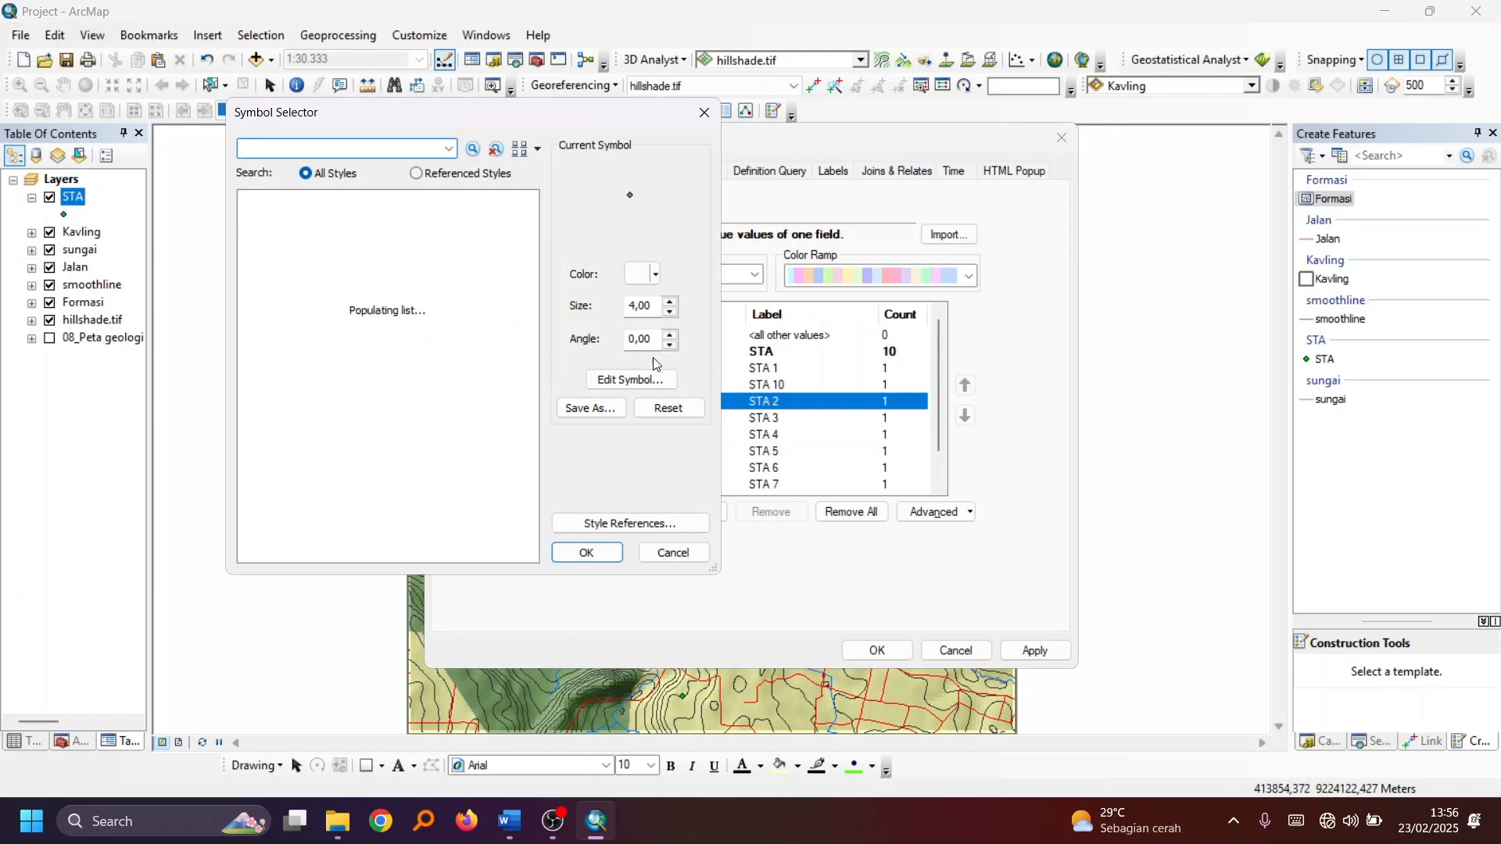
left_click(647, 383)
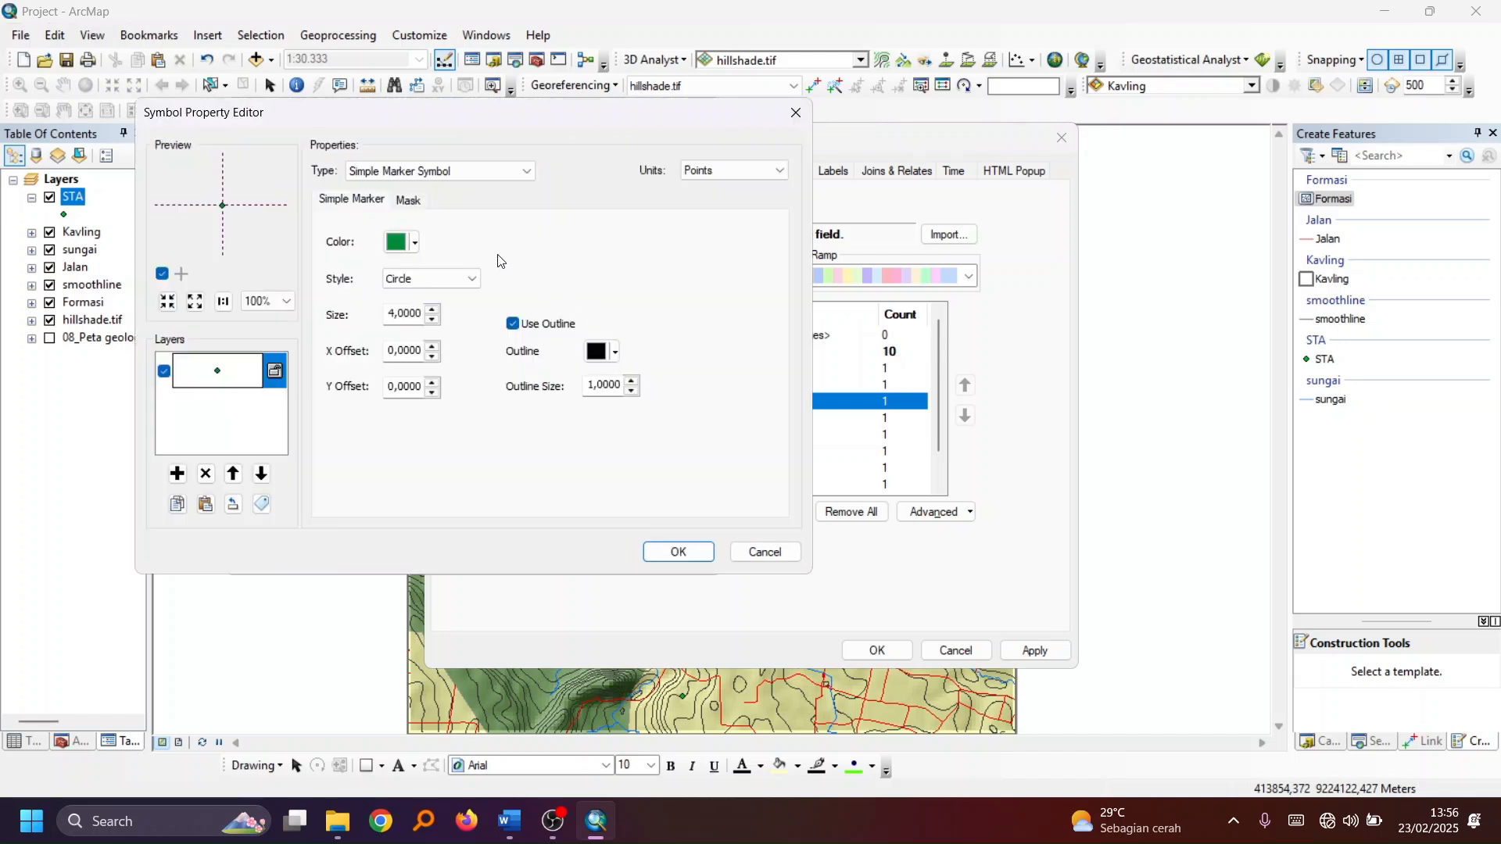
left_click(445, 173)
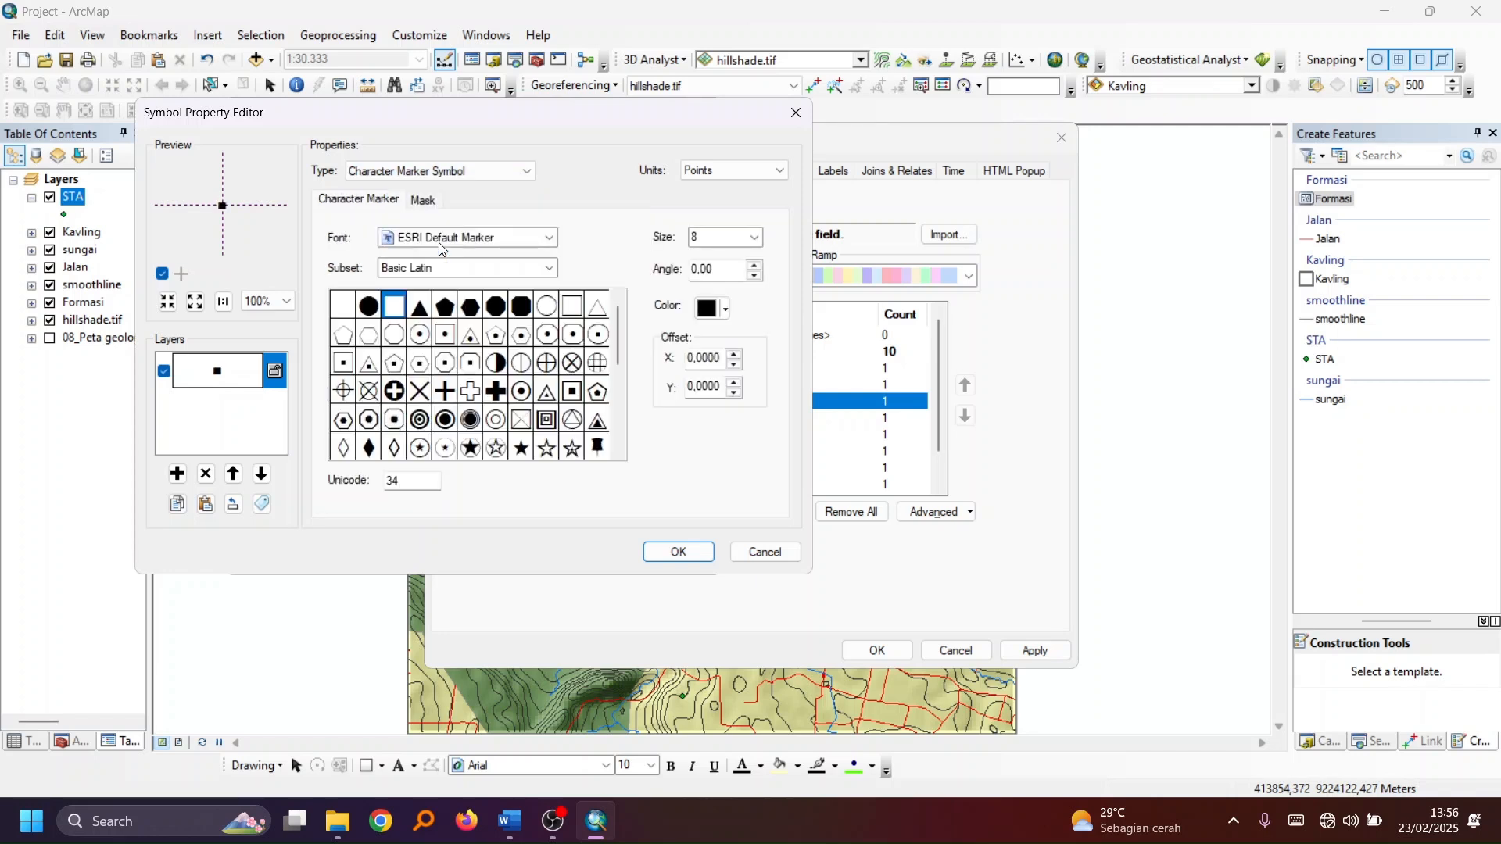
left_click(372, 315)
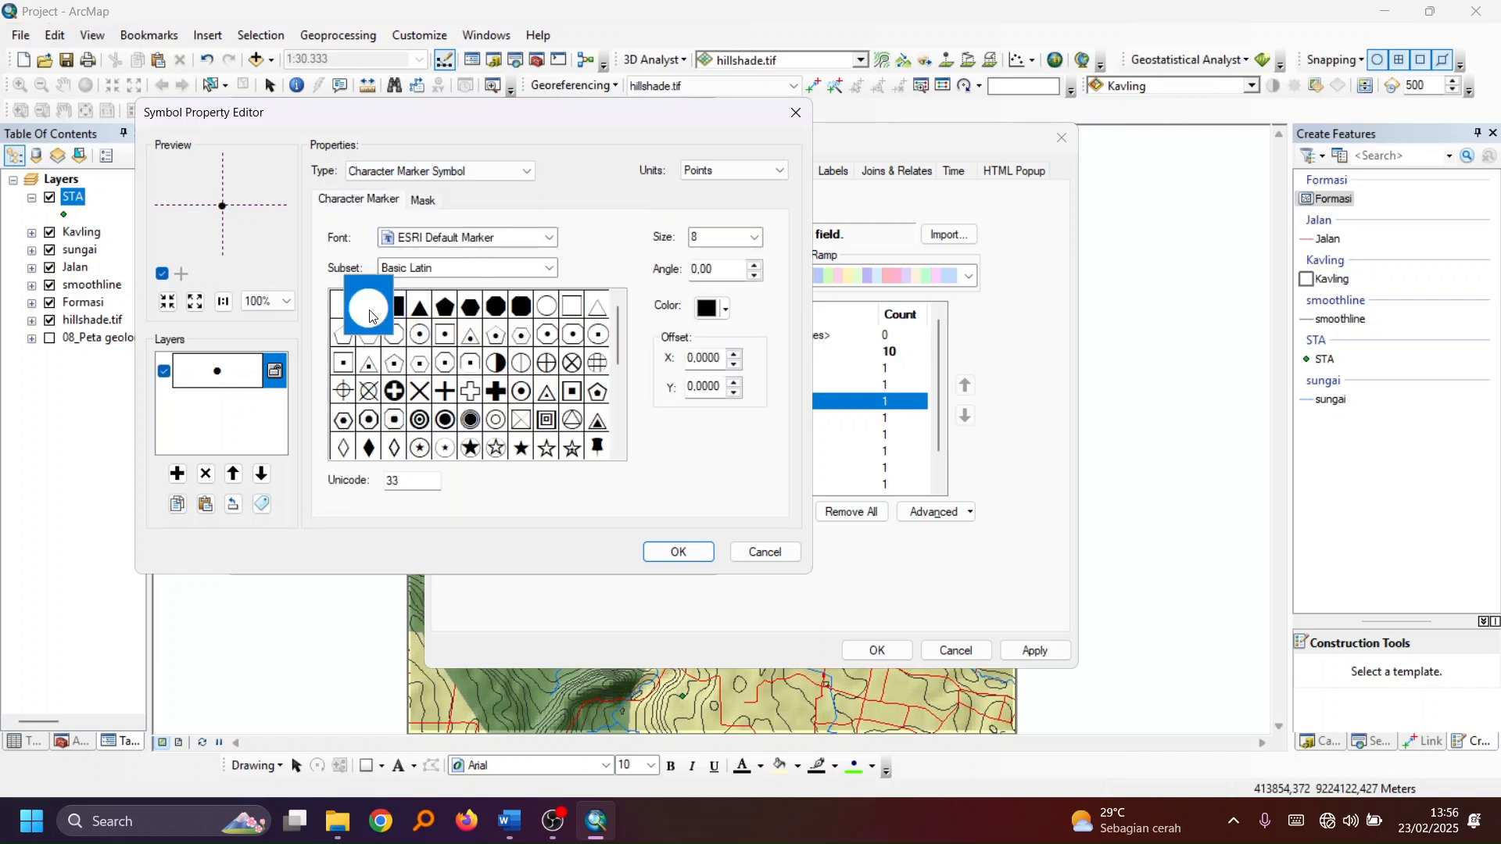
left_click(756, 237)
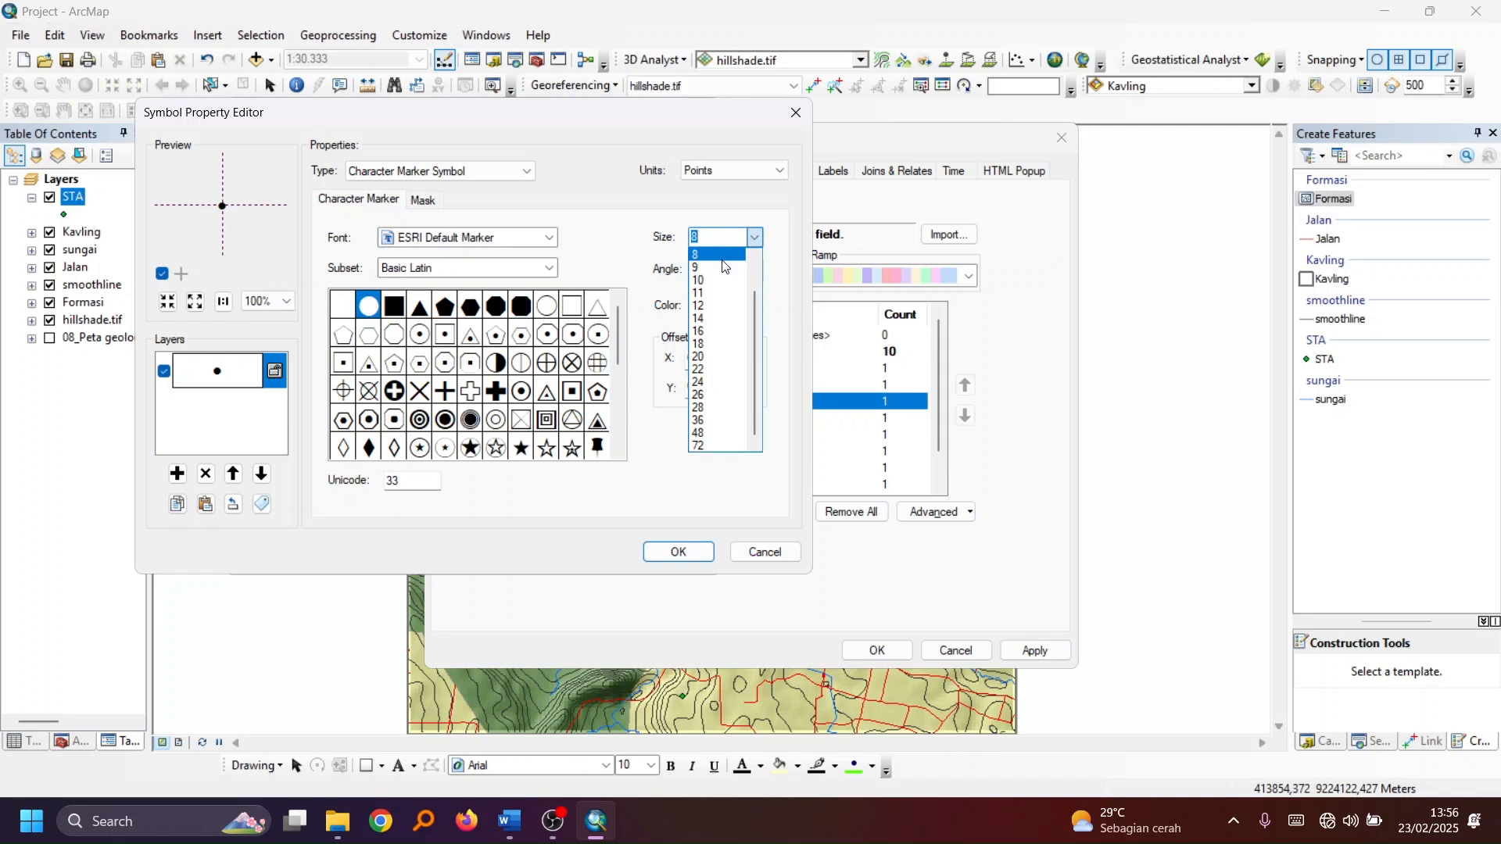
left_click(717, 345)
Add a second symbol layer with the hollow circle (Unicode 40) at size 18 and apply the symbology to the STA layer
left_click(178, 474)
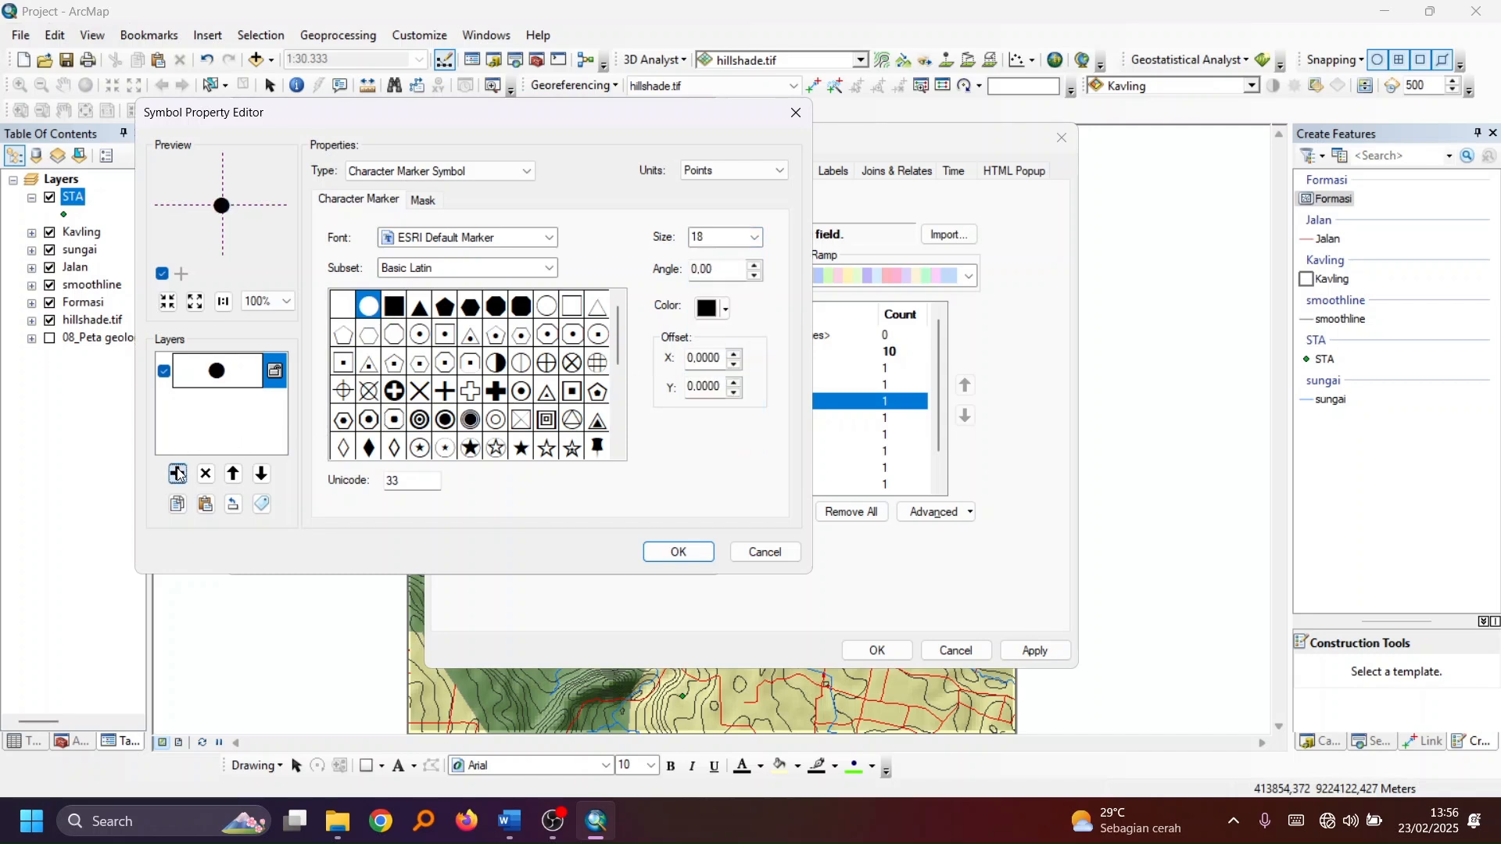
left_click(547, 306)
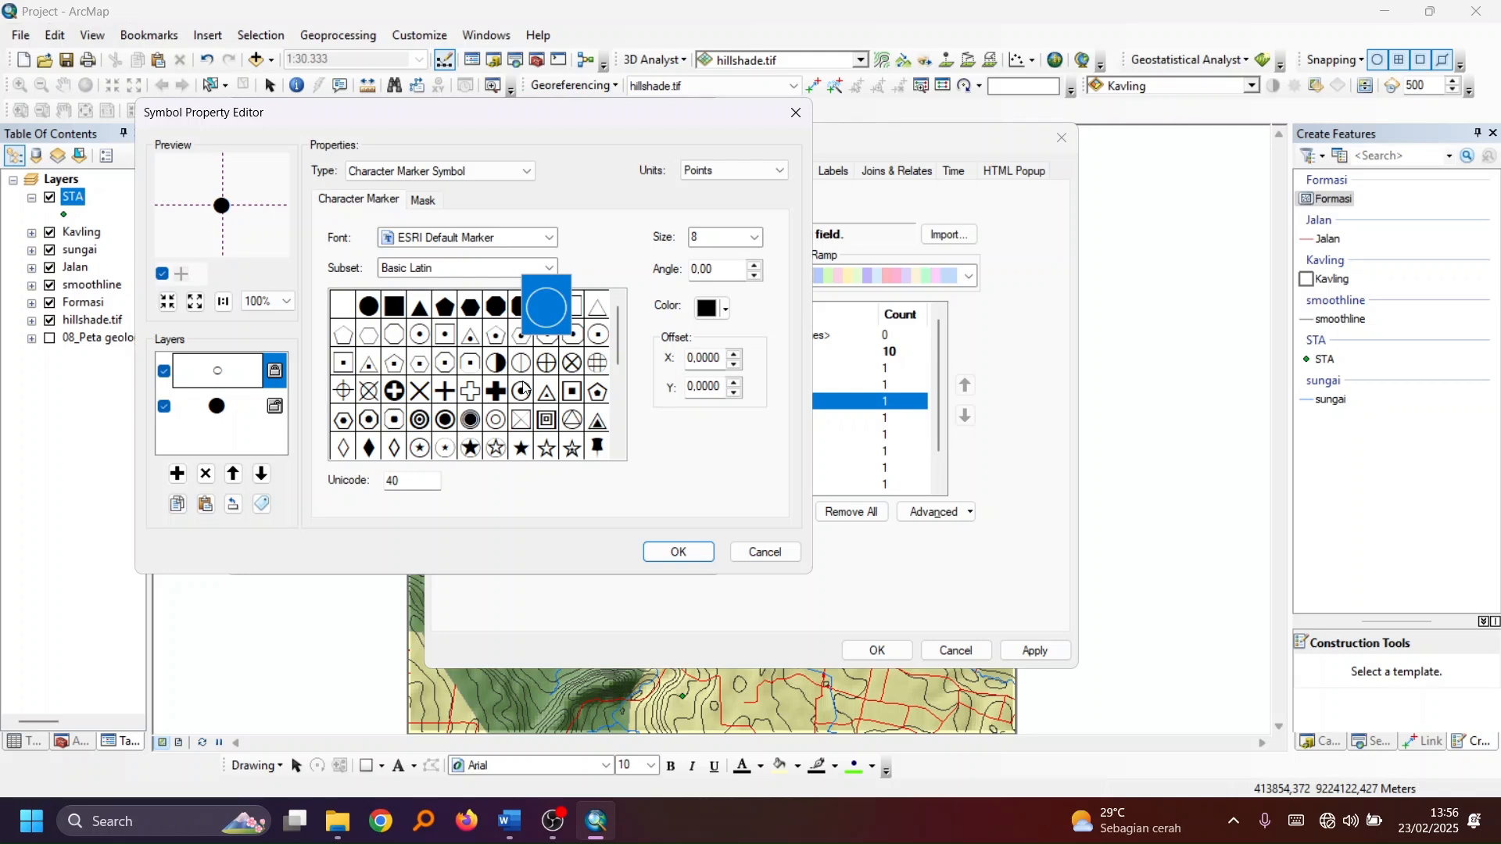
mouse_move(622, 362)
left_mouse_down()
mouse_move(620, 381)
mouse_move(617, 348)
left_mouse_up()
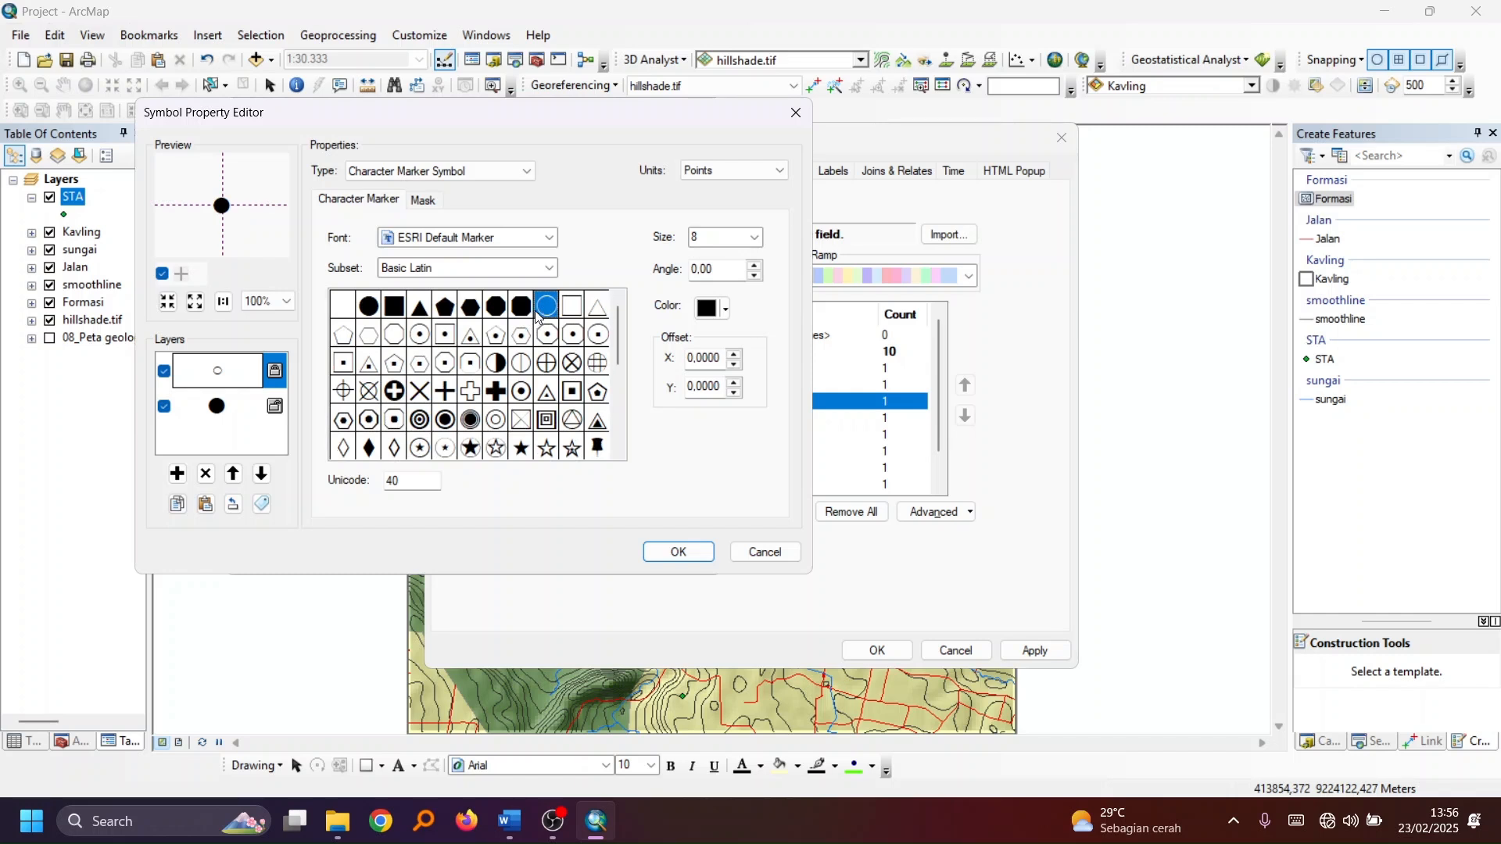
left_click(735, 239)
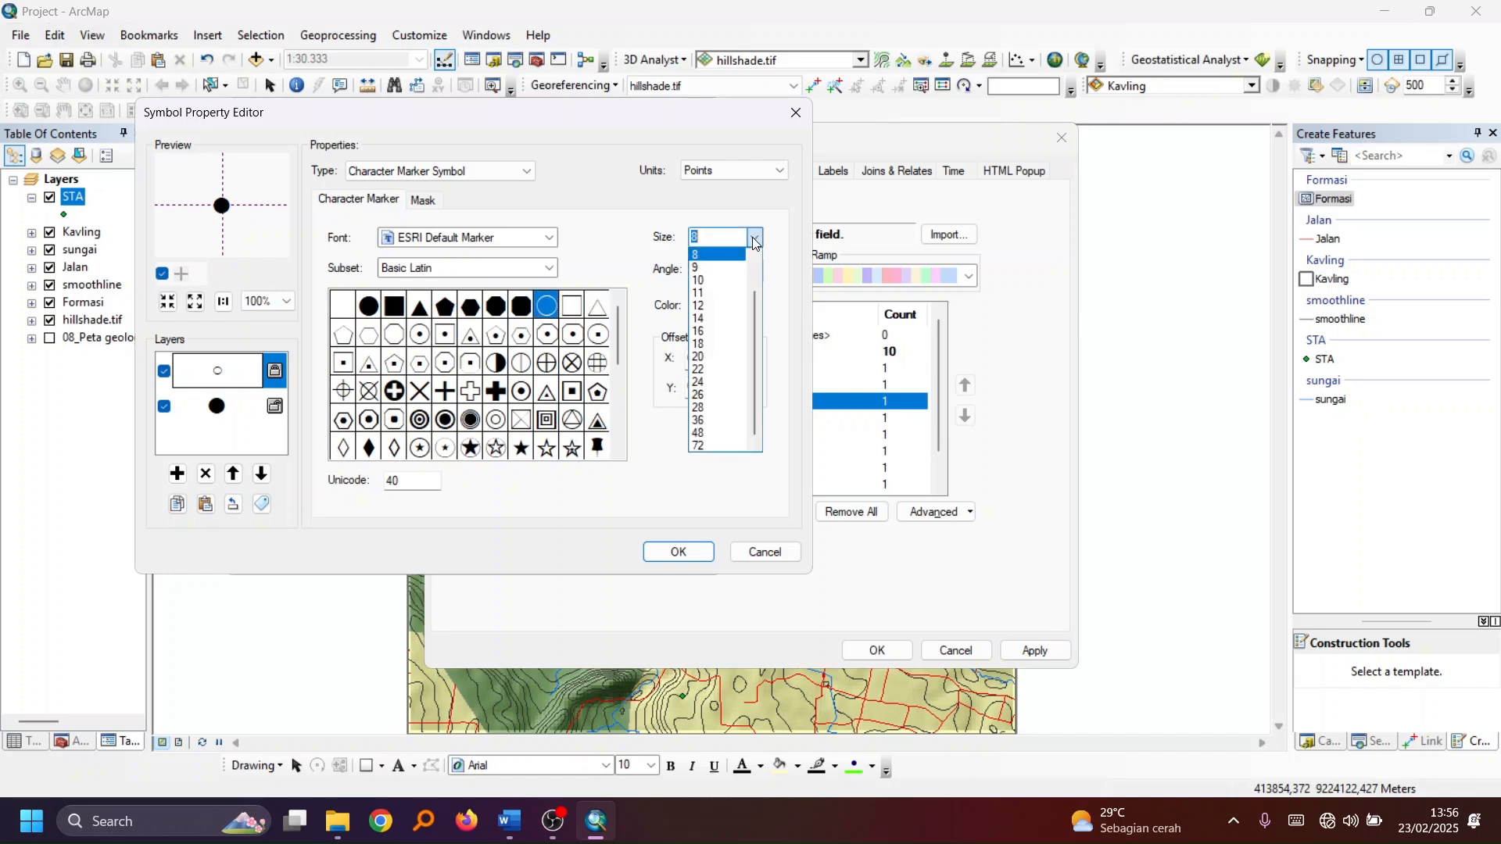
left_click(717, 353)
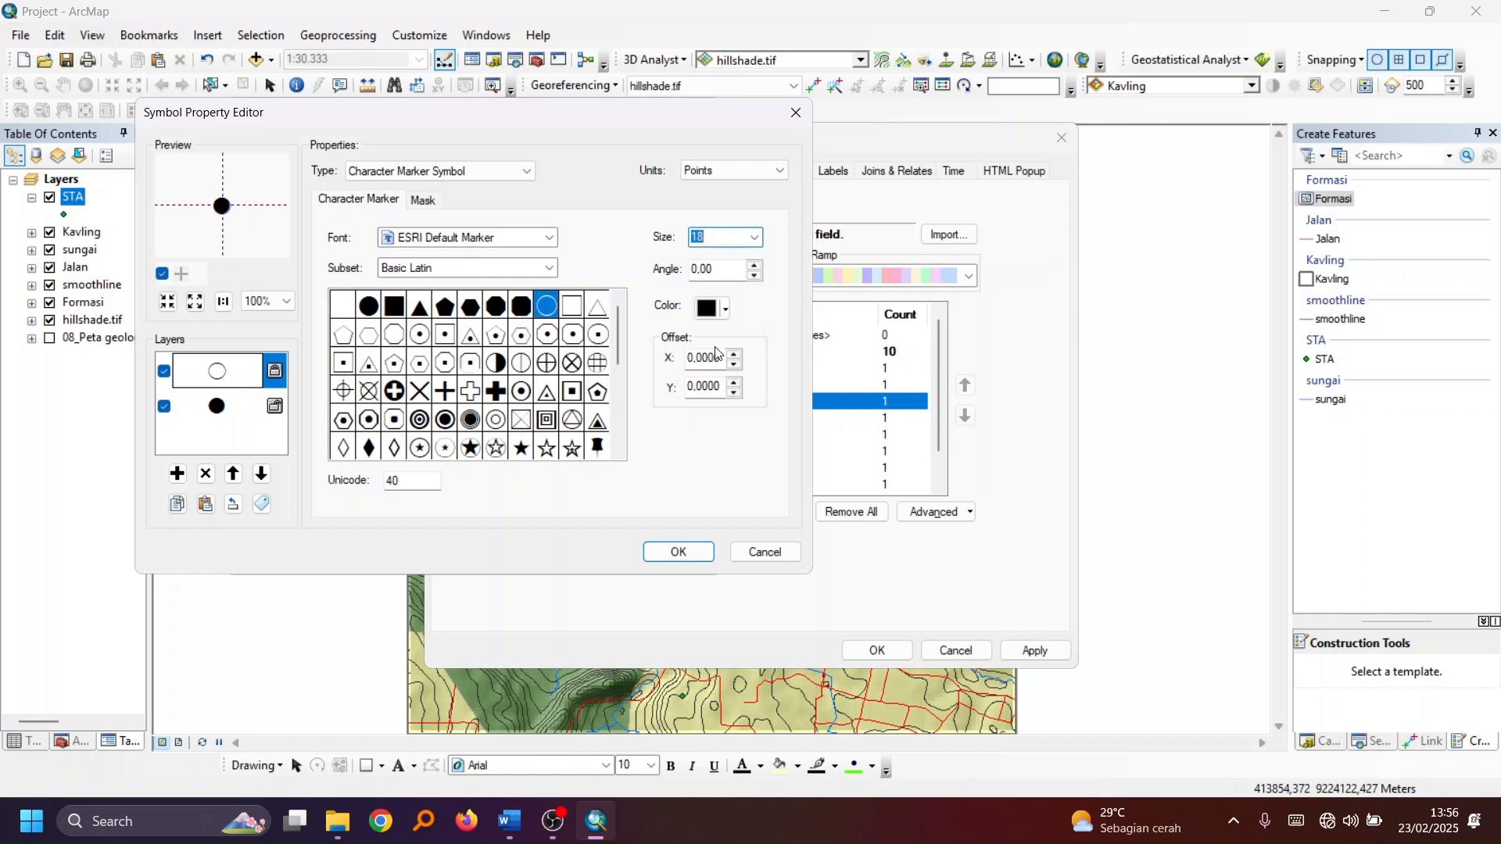
left_click(662, 553)
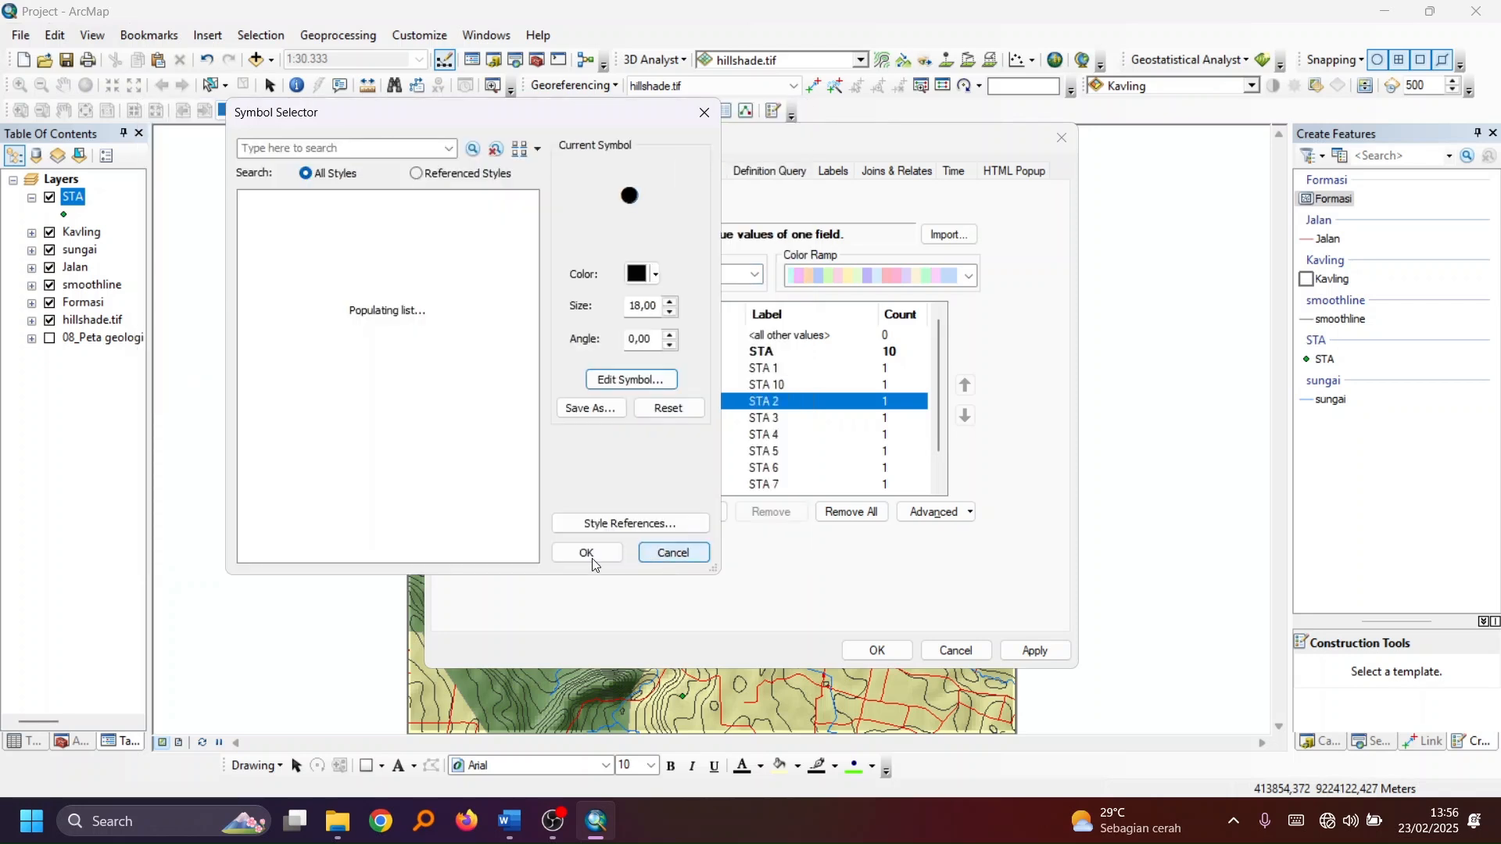
left_click(592, 553)
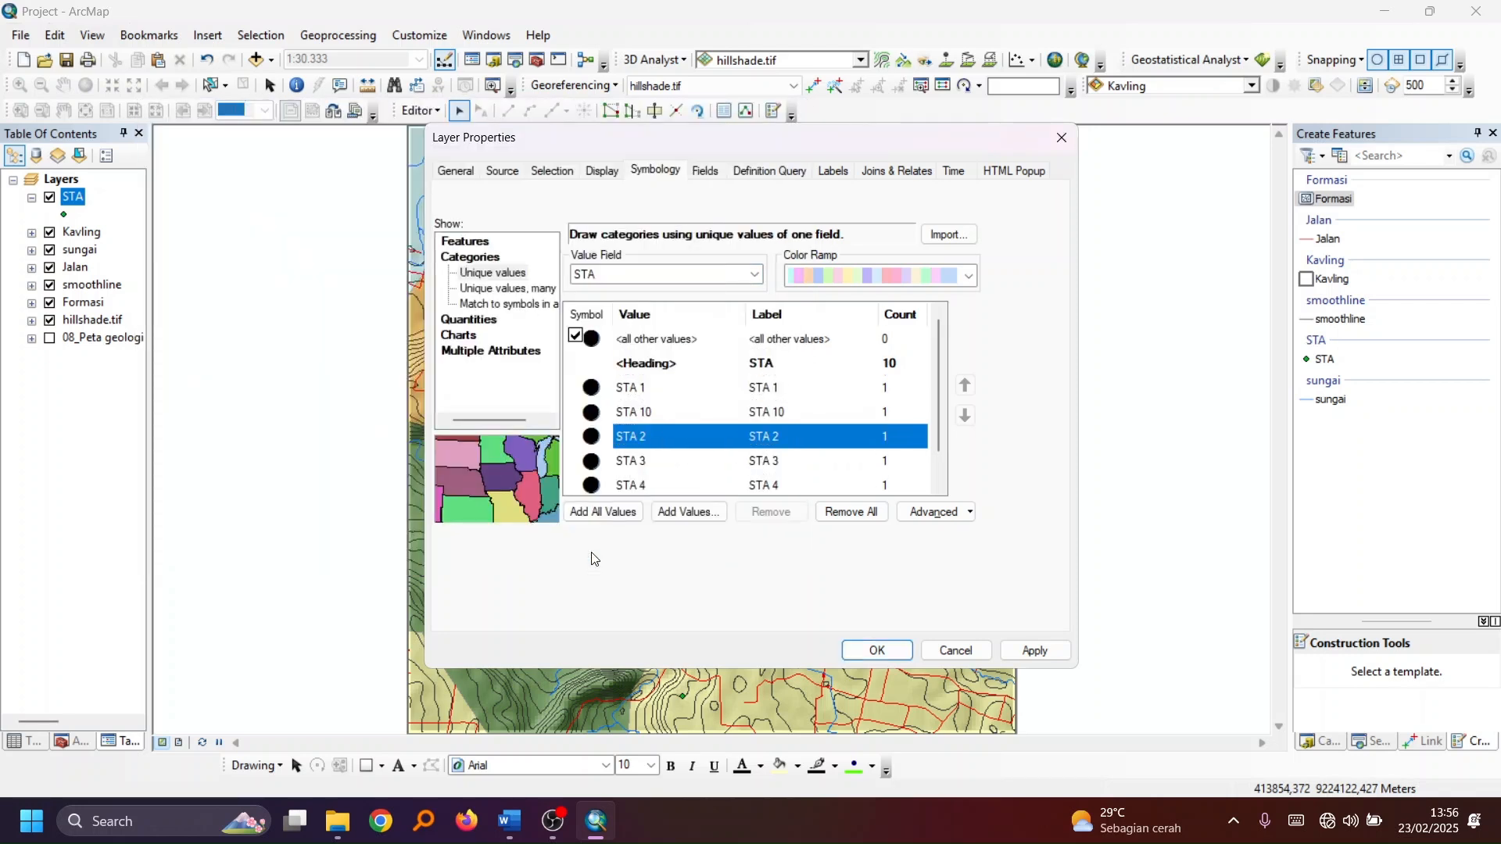
left_click_drag(616, 139, 990, 123)
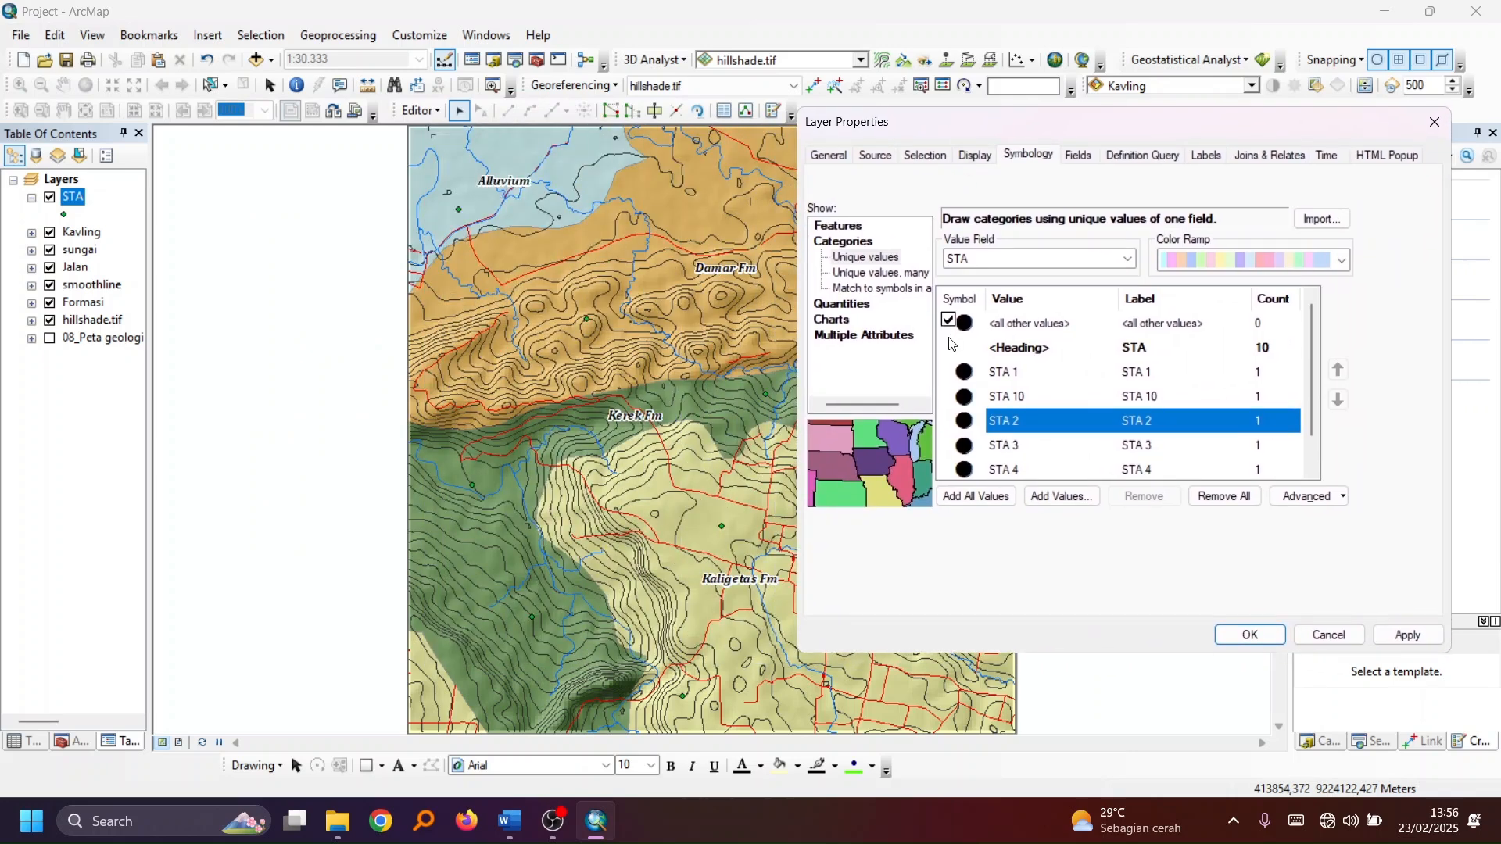
left_click(1249, 635)
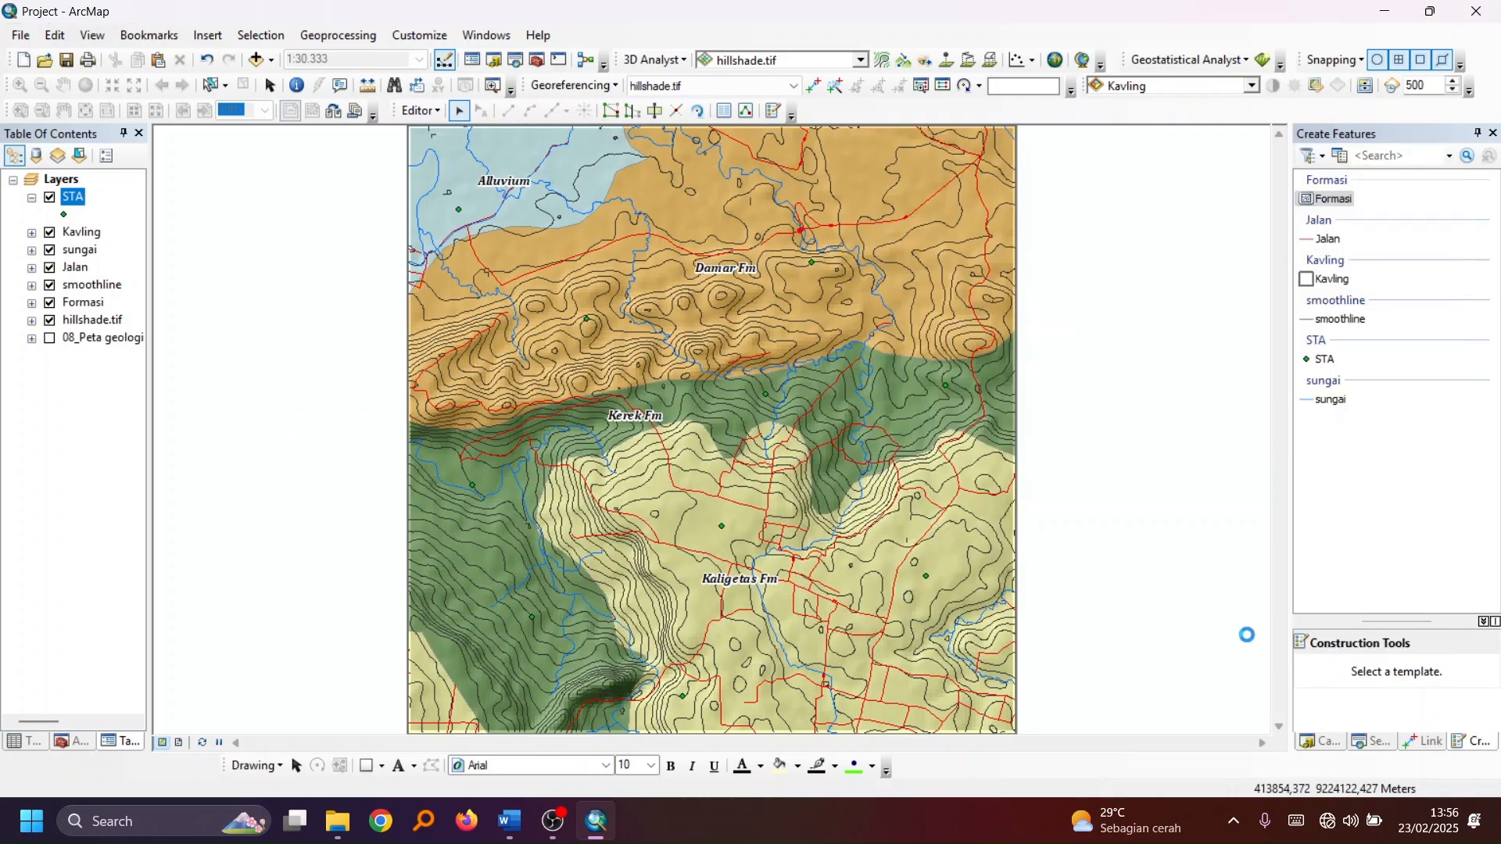
Set the STA 1 symbol's color to light blue
left_click(65, 250)
left_click(640, 271)
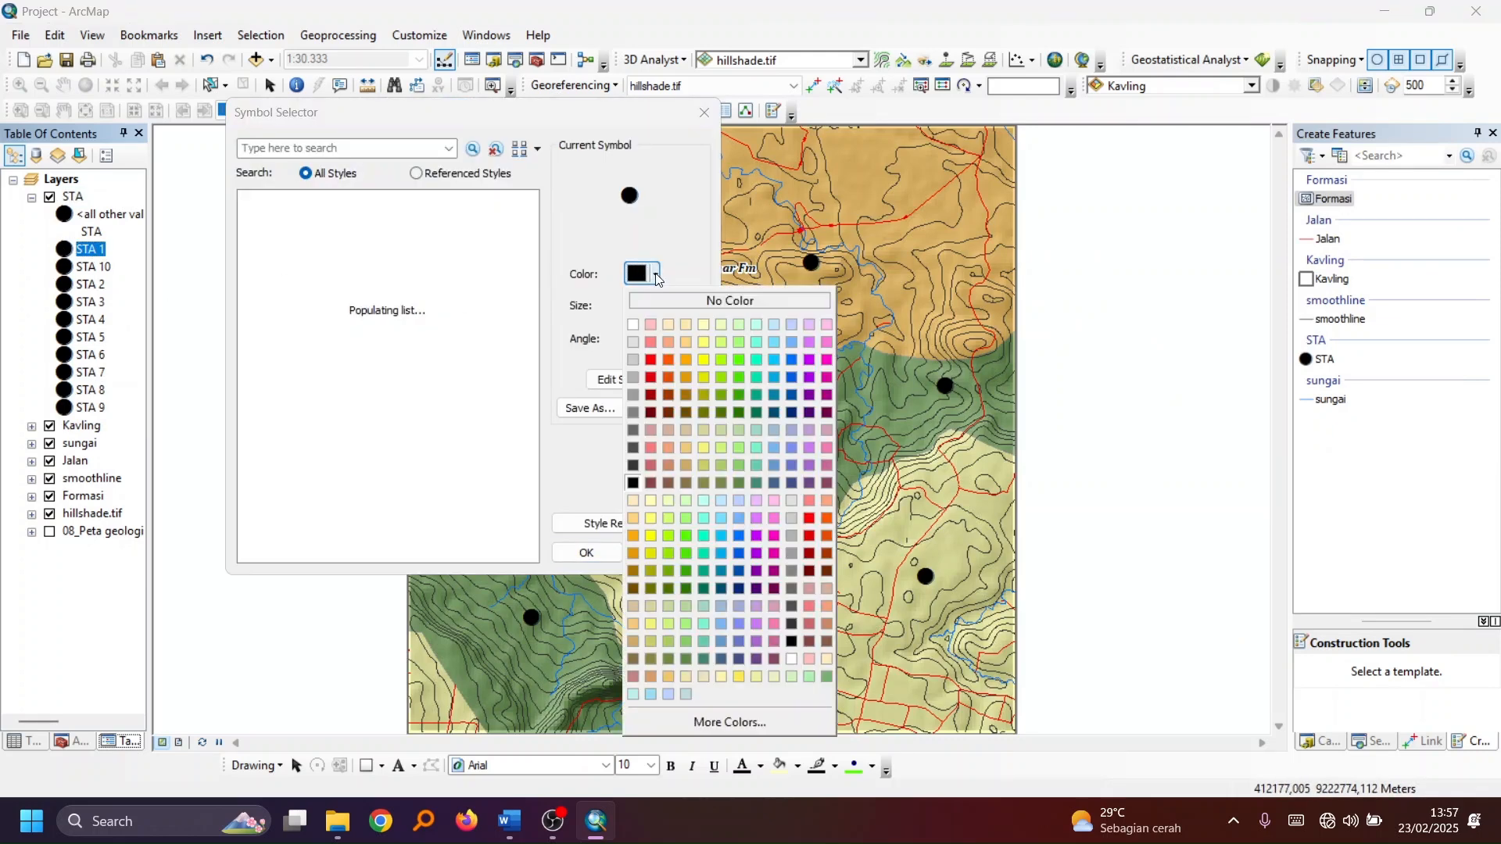
left_click(773, 342)
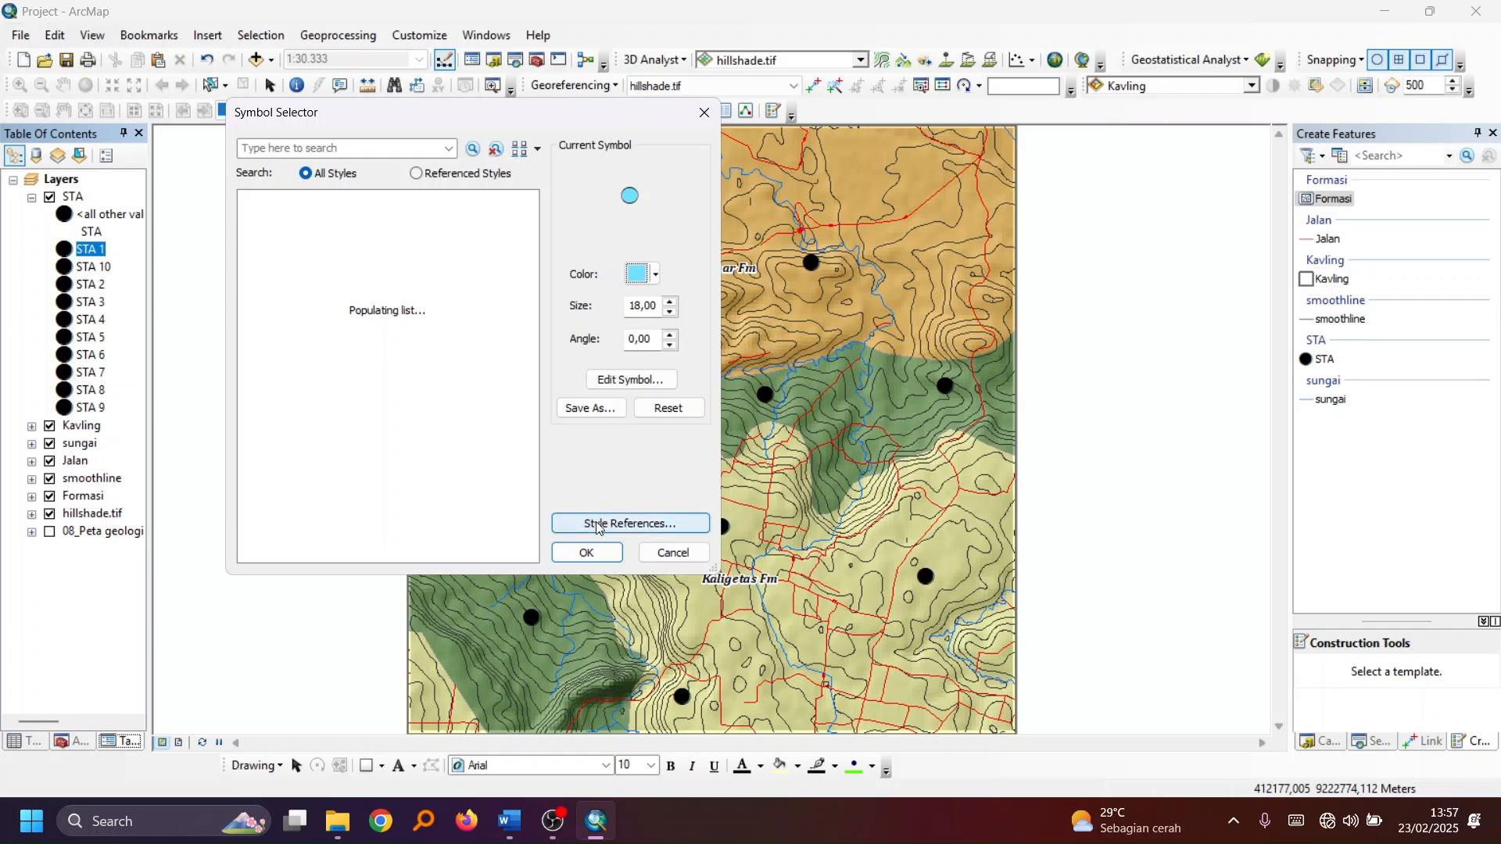
left_click(588, 553)
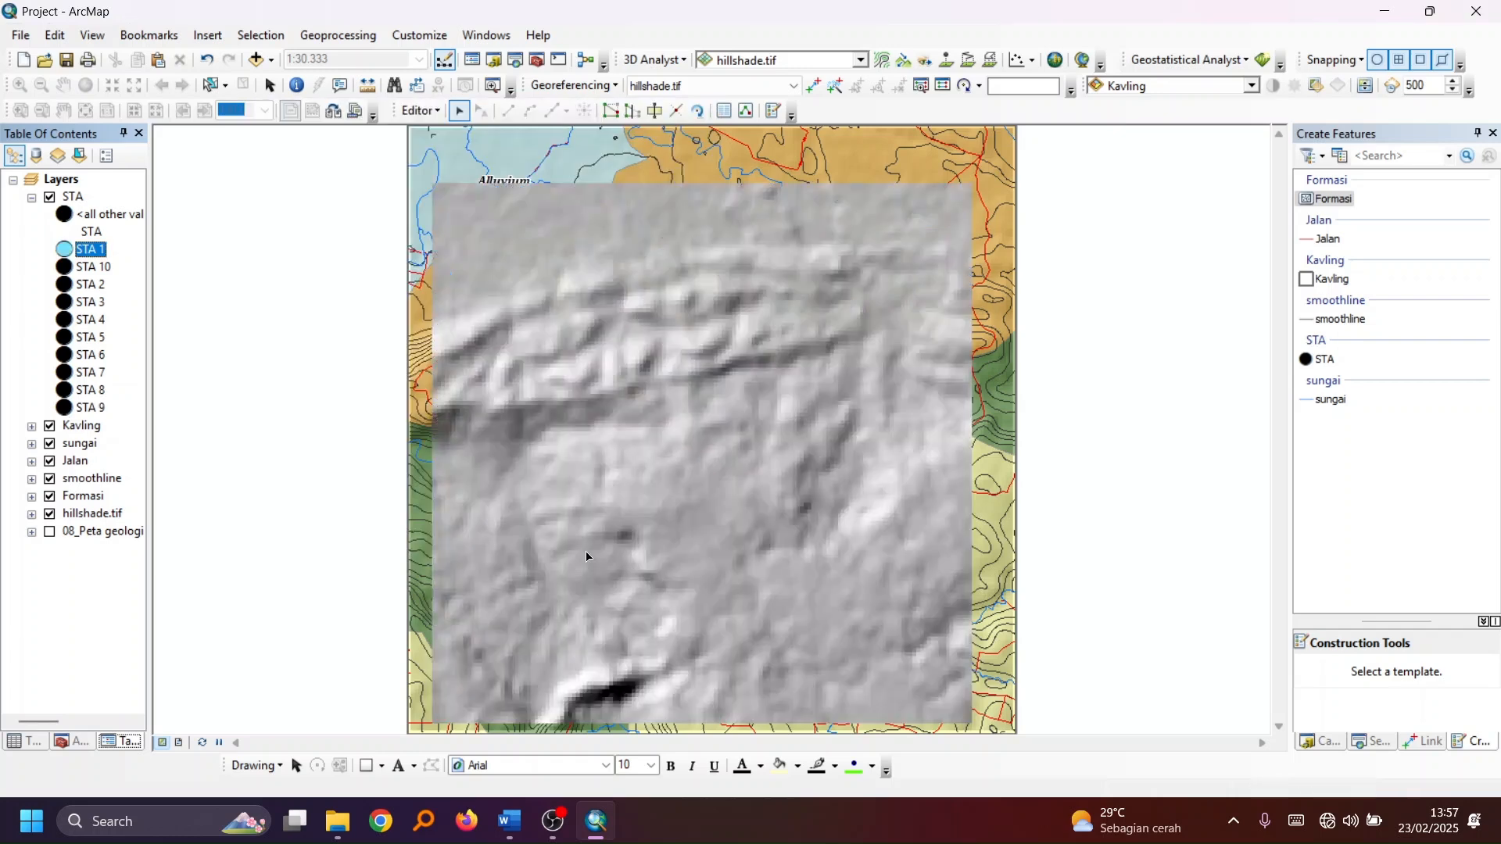
Set the symbol color of STA 2 and STA 3 to orange
left_click(65, 285)
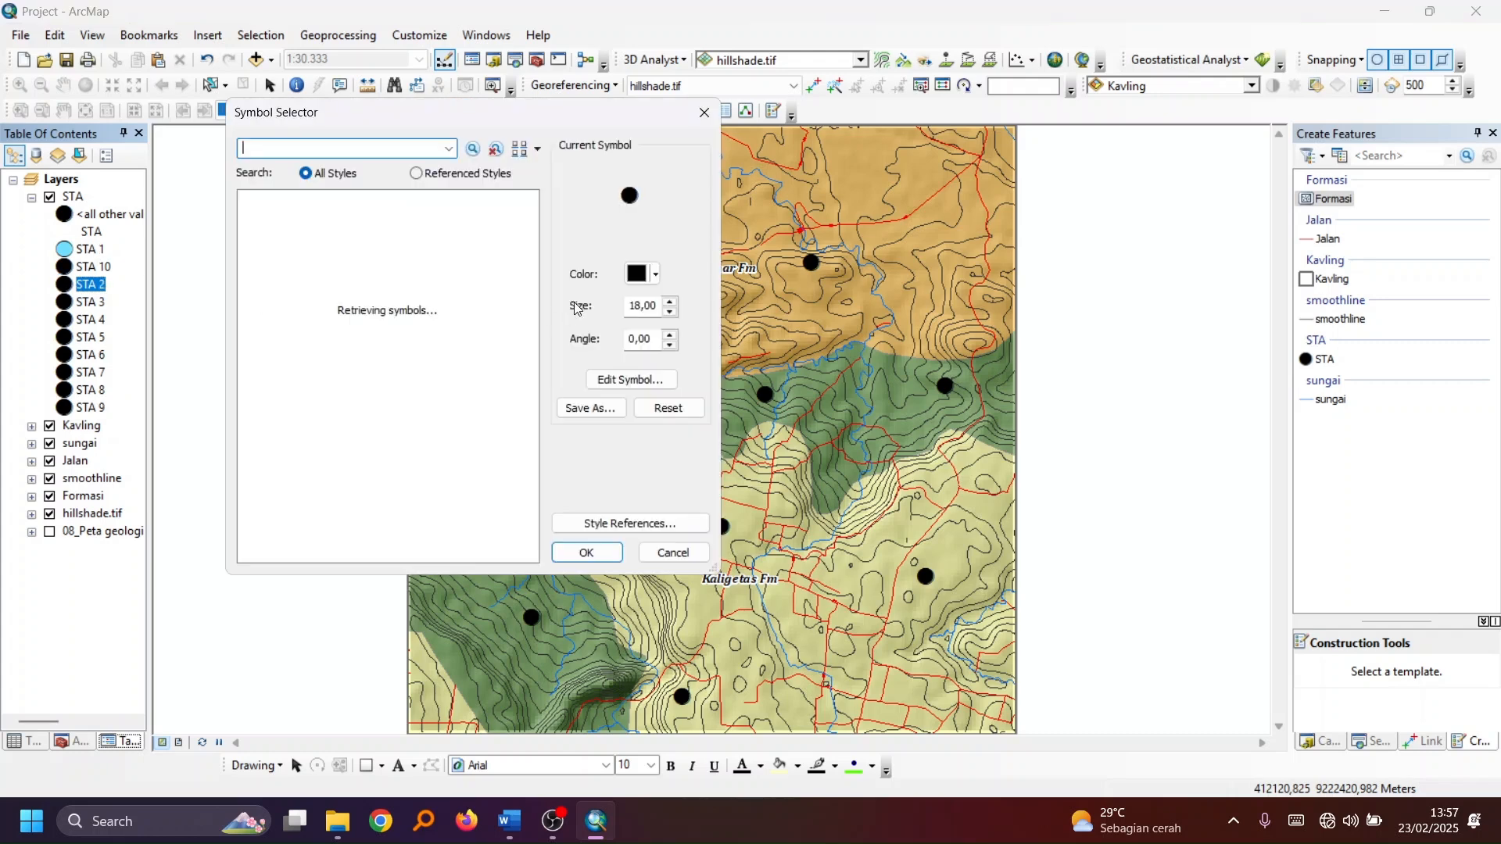
left_click(643, 274)
left_click(684, 360)
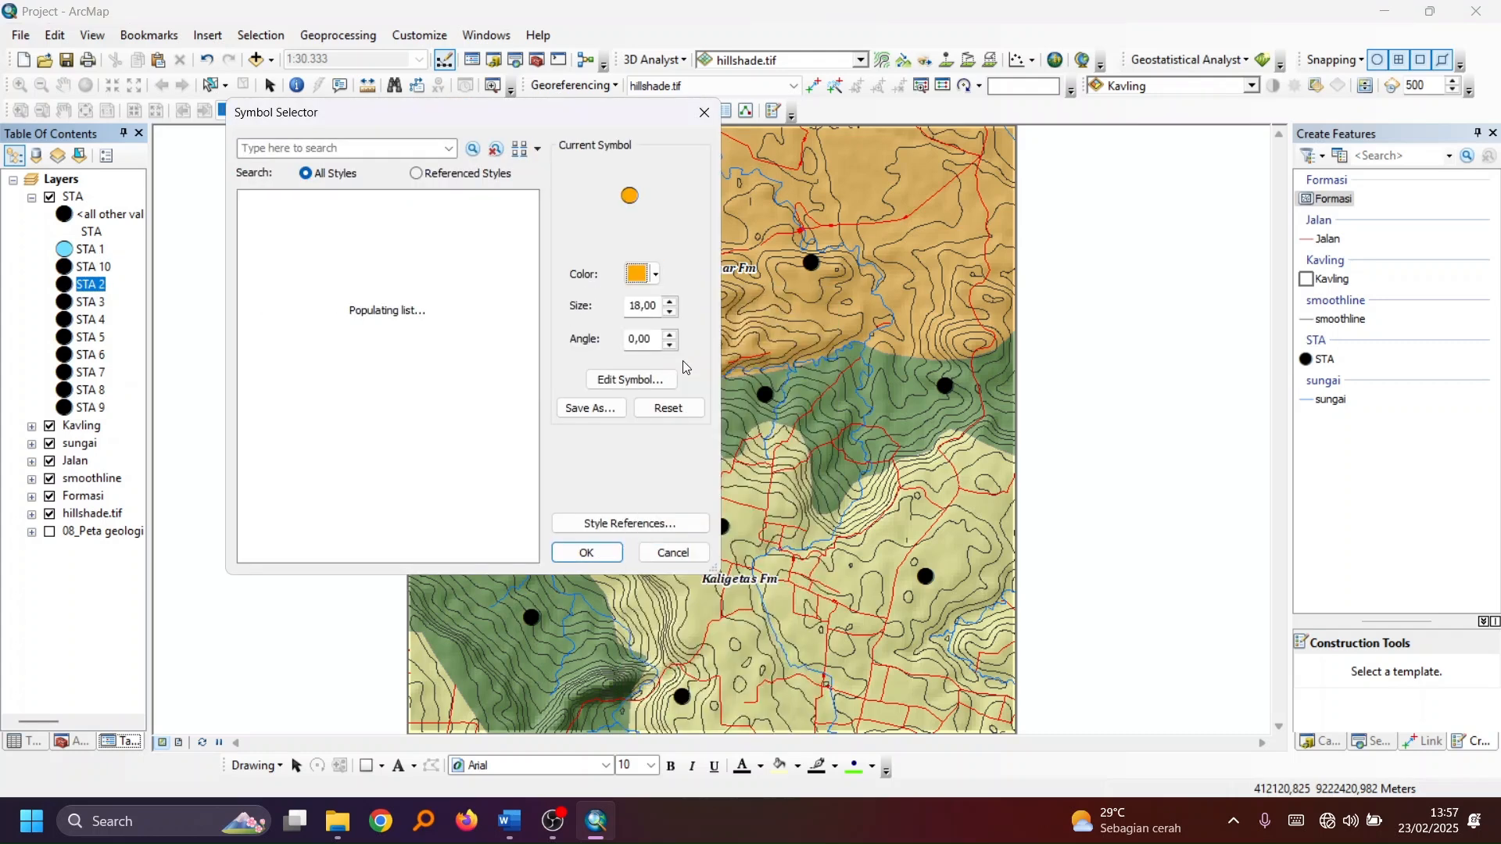
left_click(599, 553)
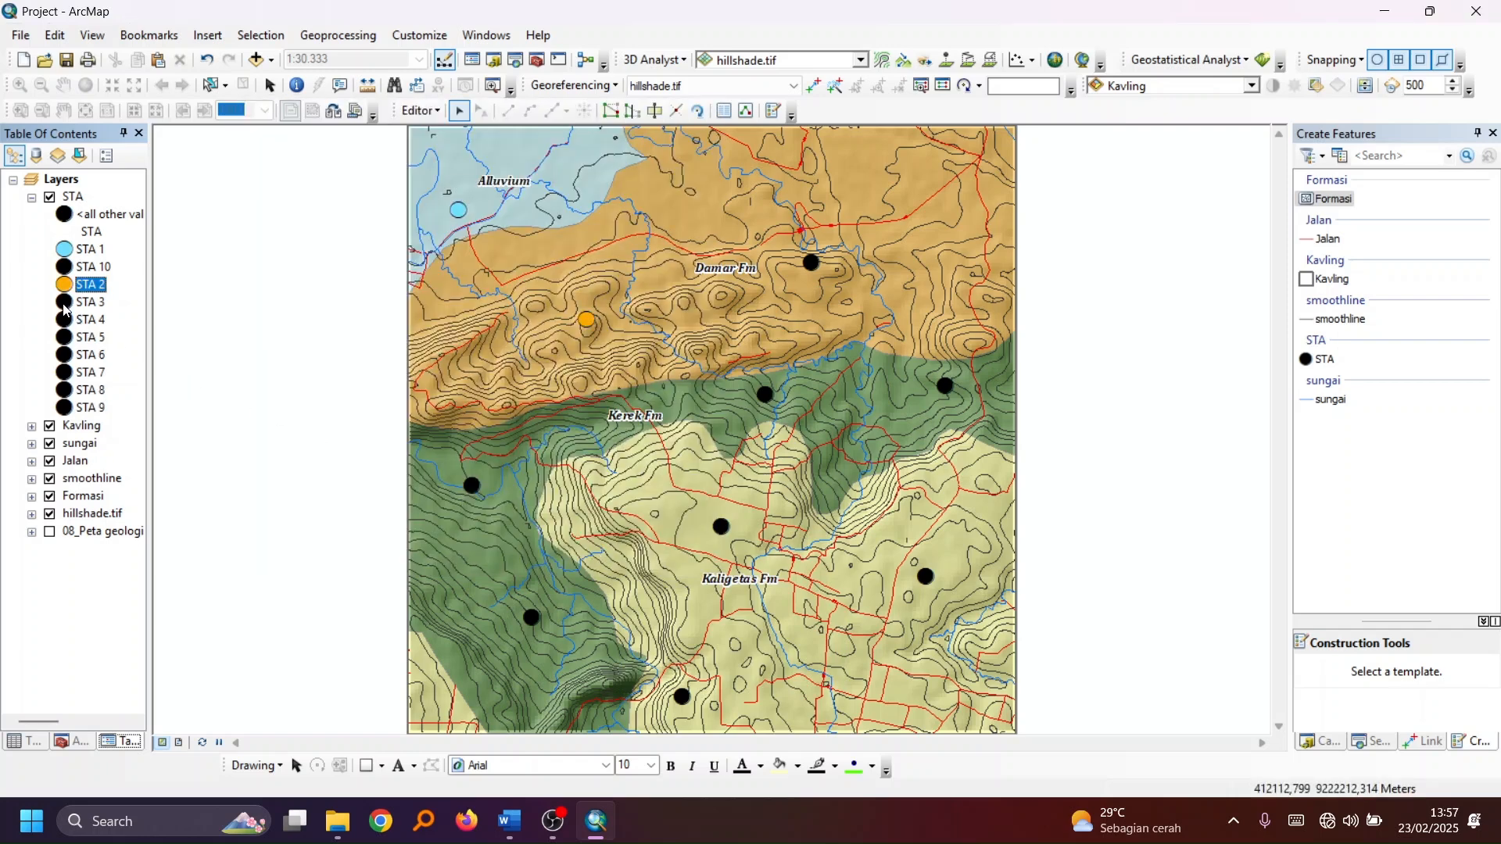
left_click(64, 305)
left_click(642, 274)
left_click(692, 358)
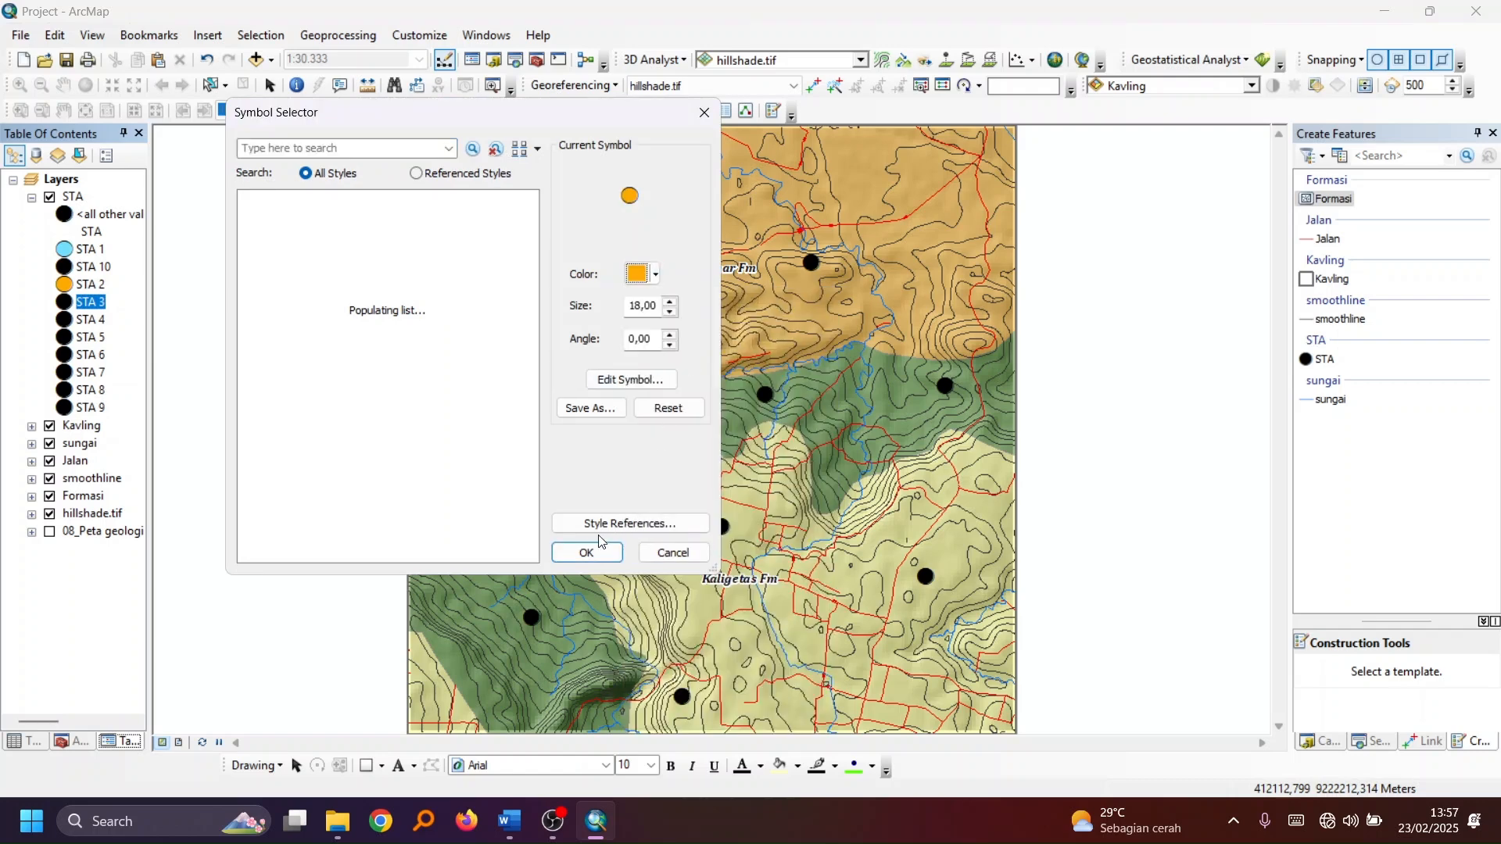
key("Return")
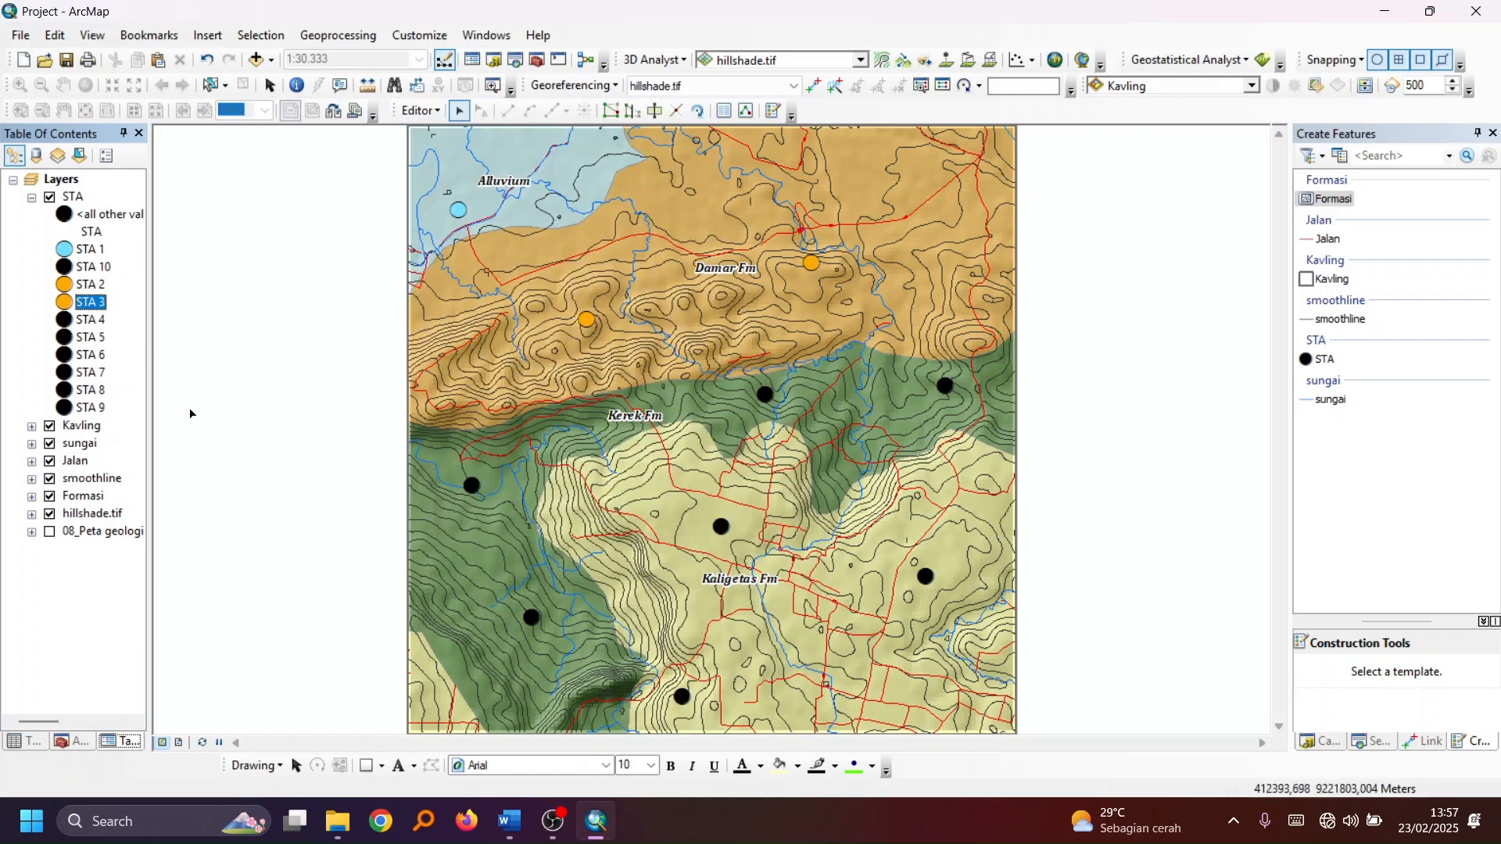
Set the symbol color of STA 4 and STA 5 to dark green
left_click(66, 321)
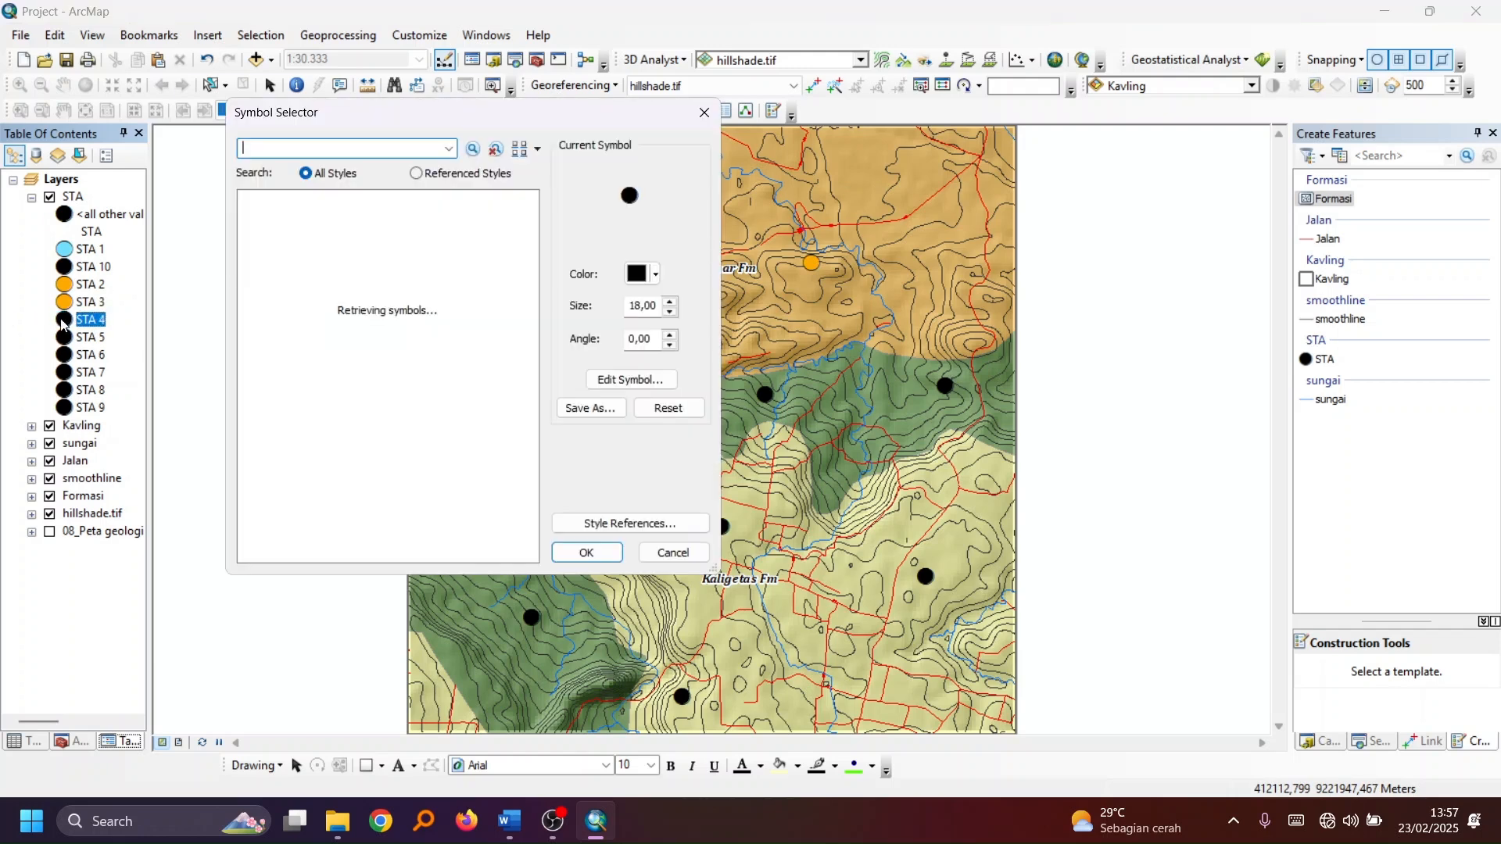
left_click(638, 274)
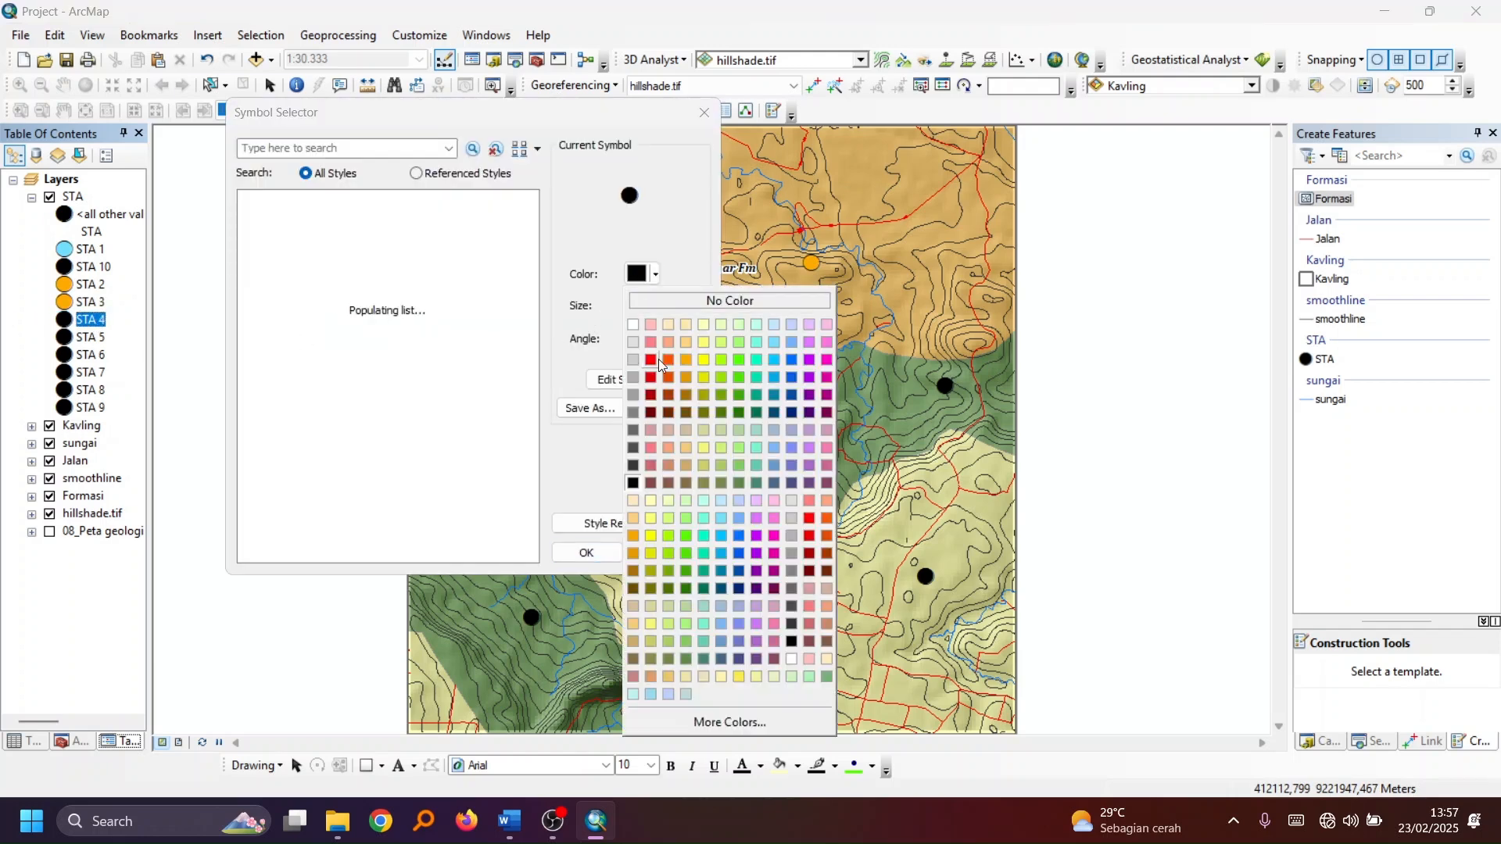
left_click(739, 412)
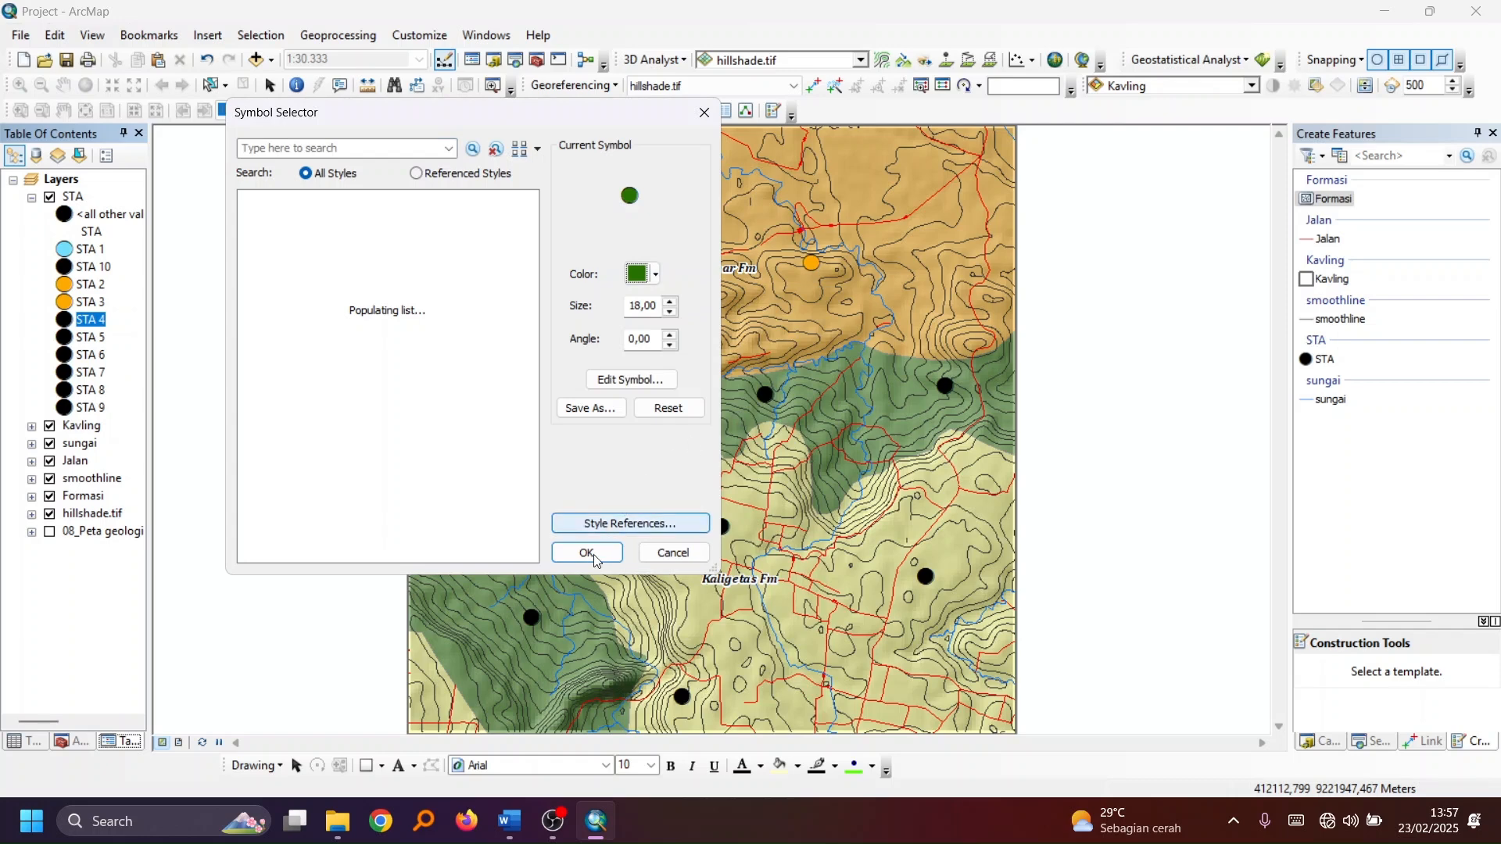
left_click(64, 346)
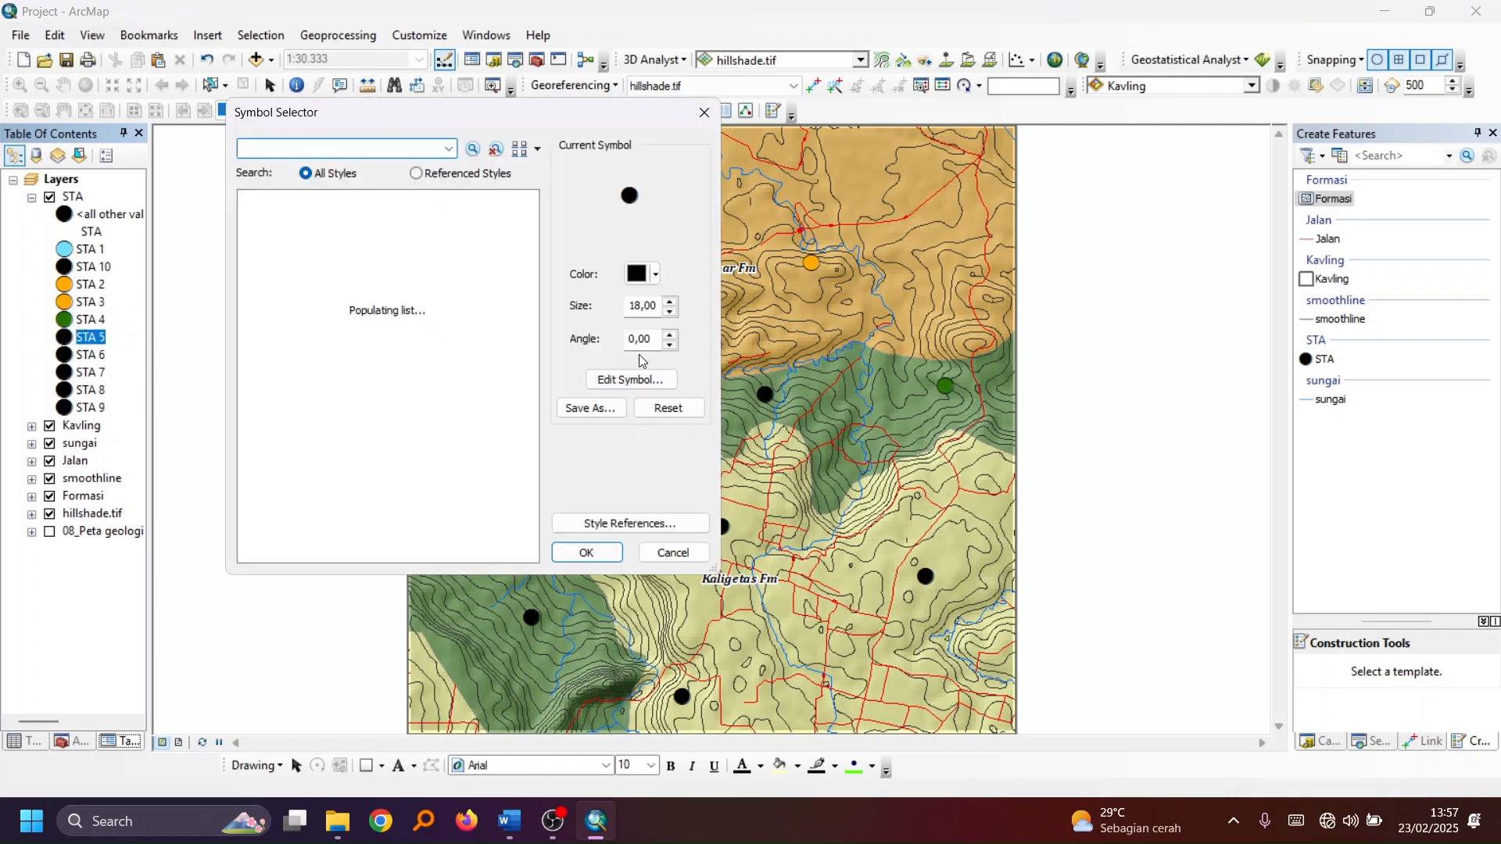
left_click(640, 275)
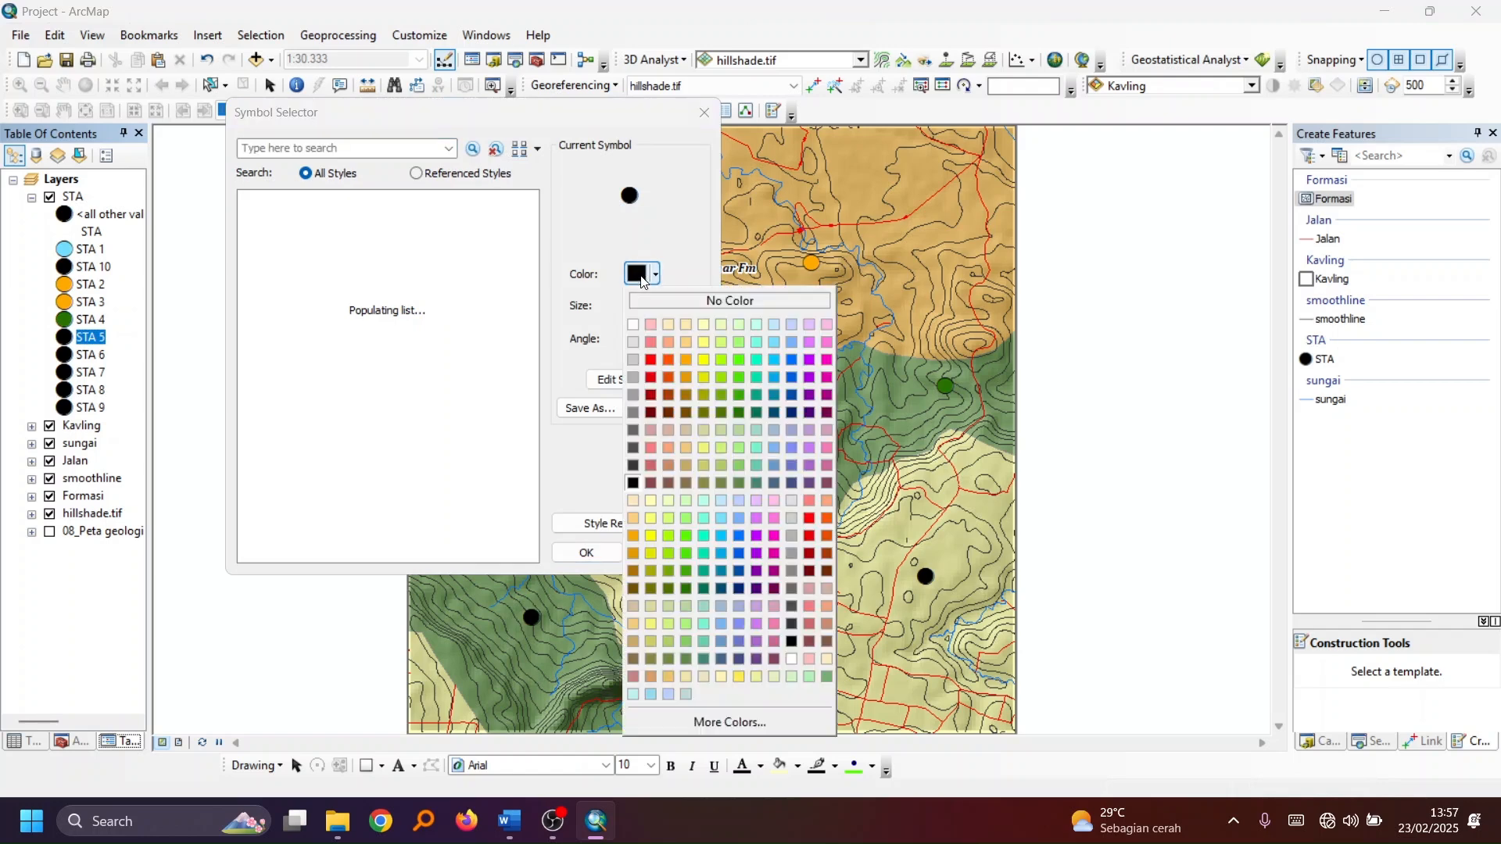
left_click(741, 415)
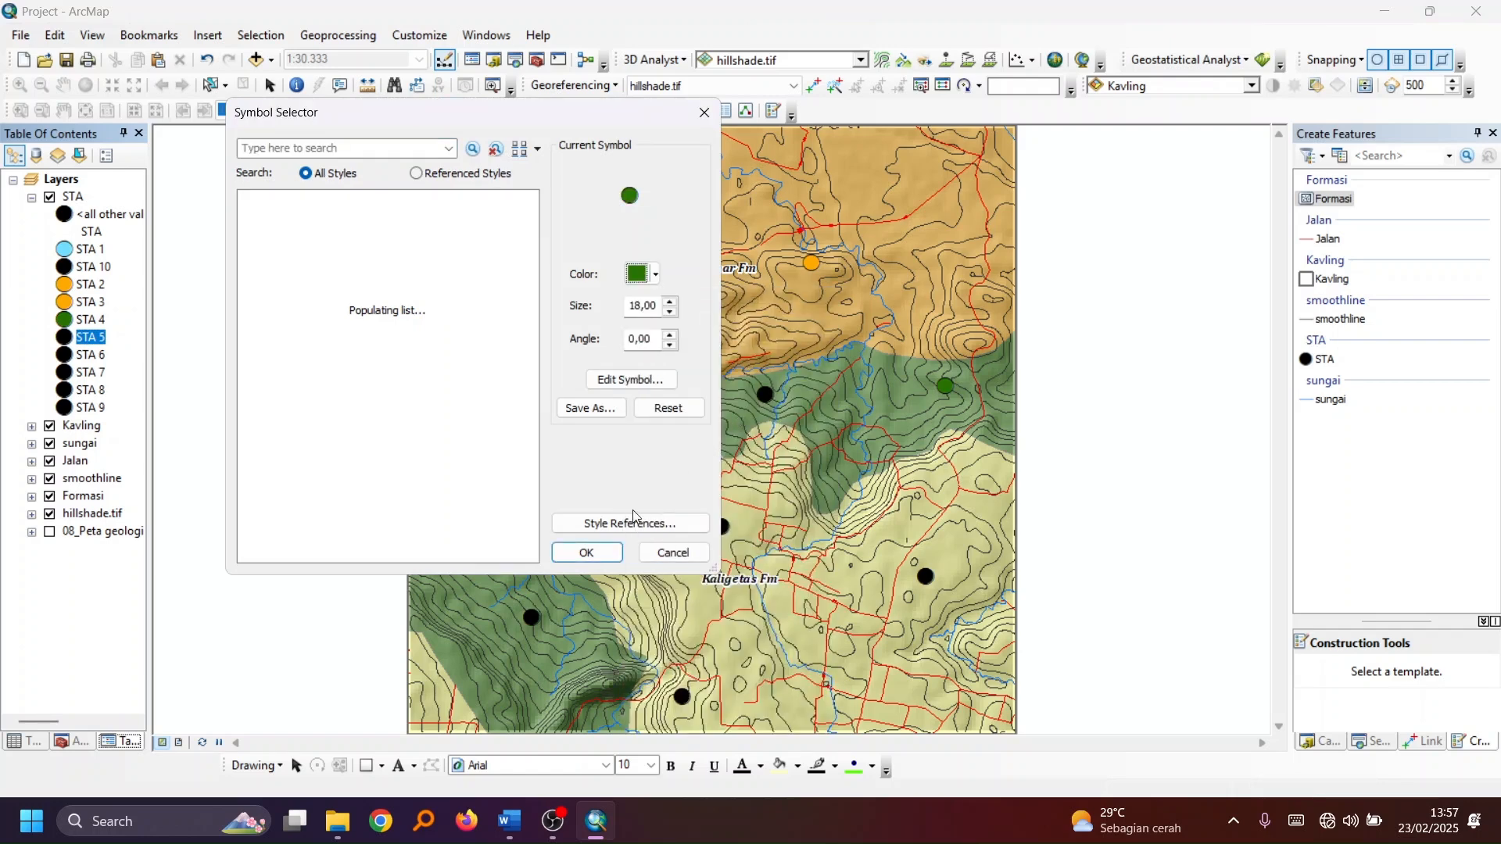
left_click(590, 553)
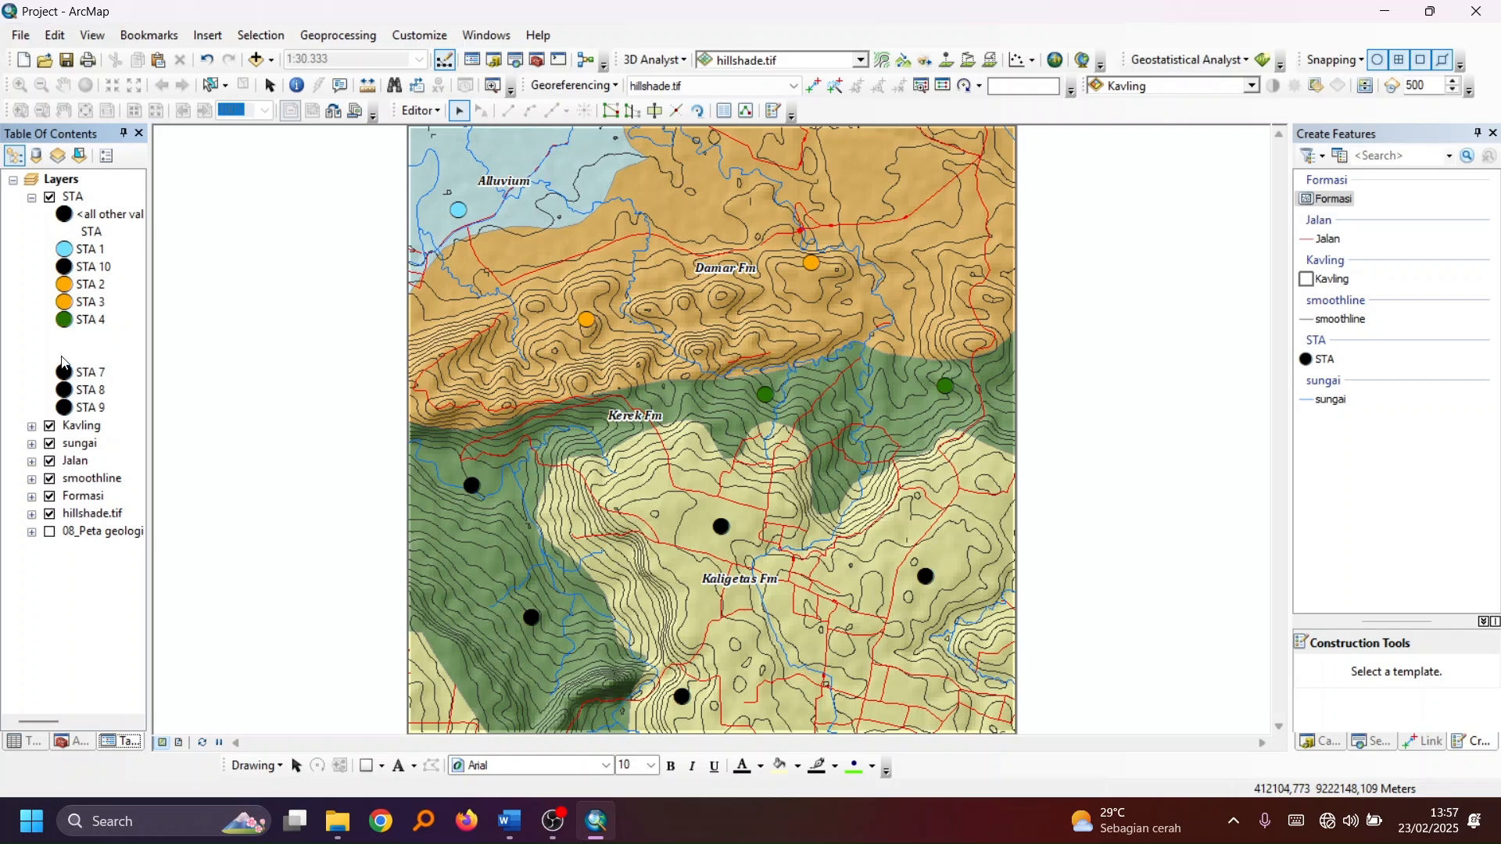
Set the symbol color of STA 6 and STA 7 to dark green
left_click(63, 358)
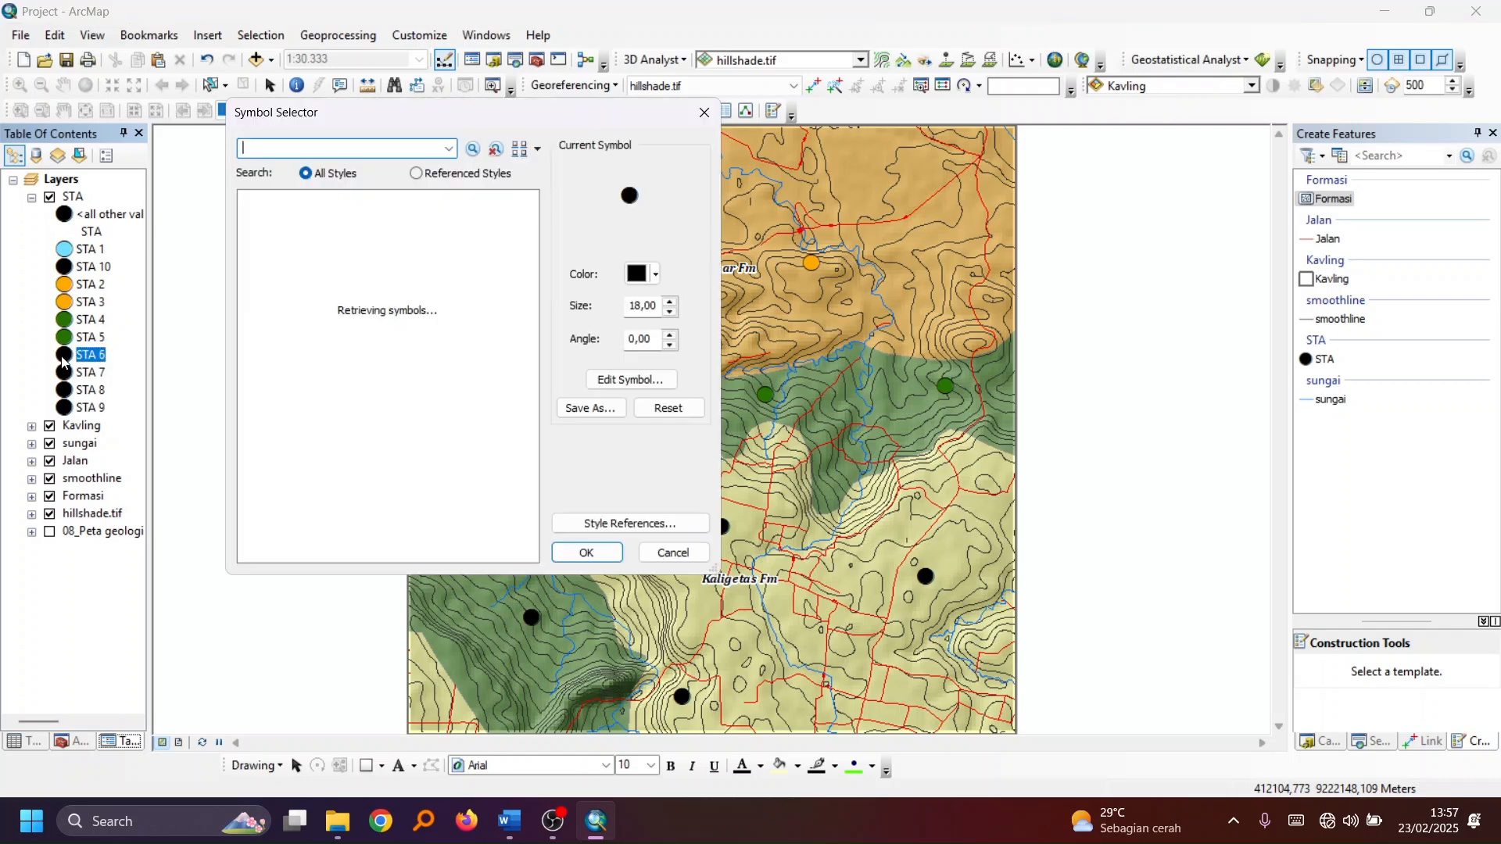
left_click(642, 276)
left_click(739, 415)
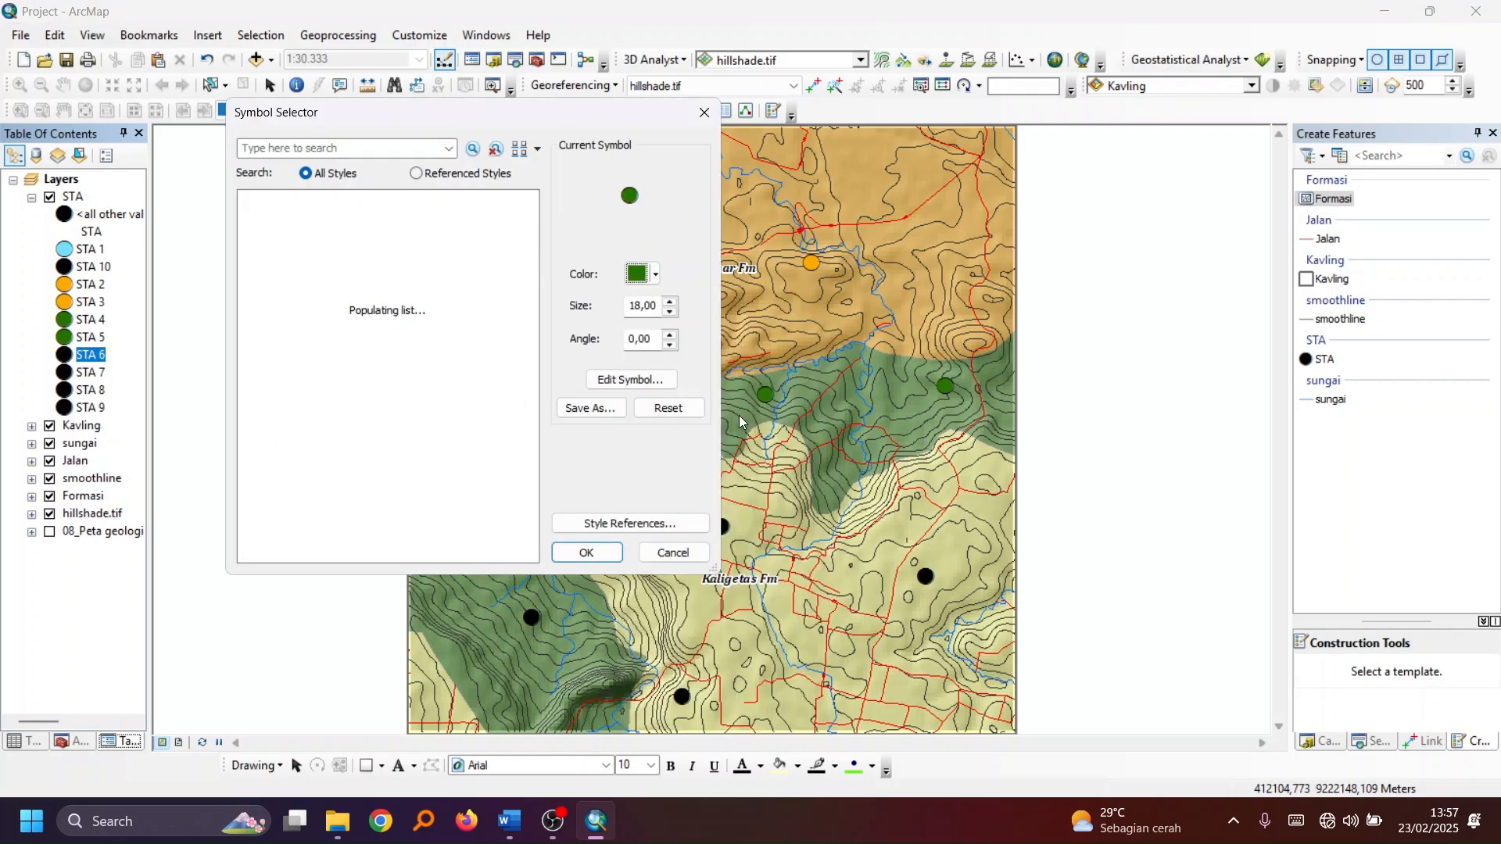
left_click(588, 554)
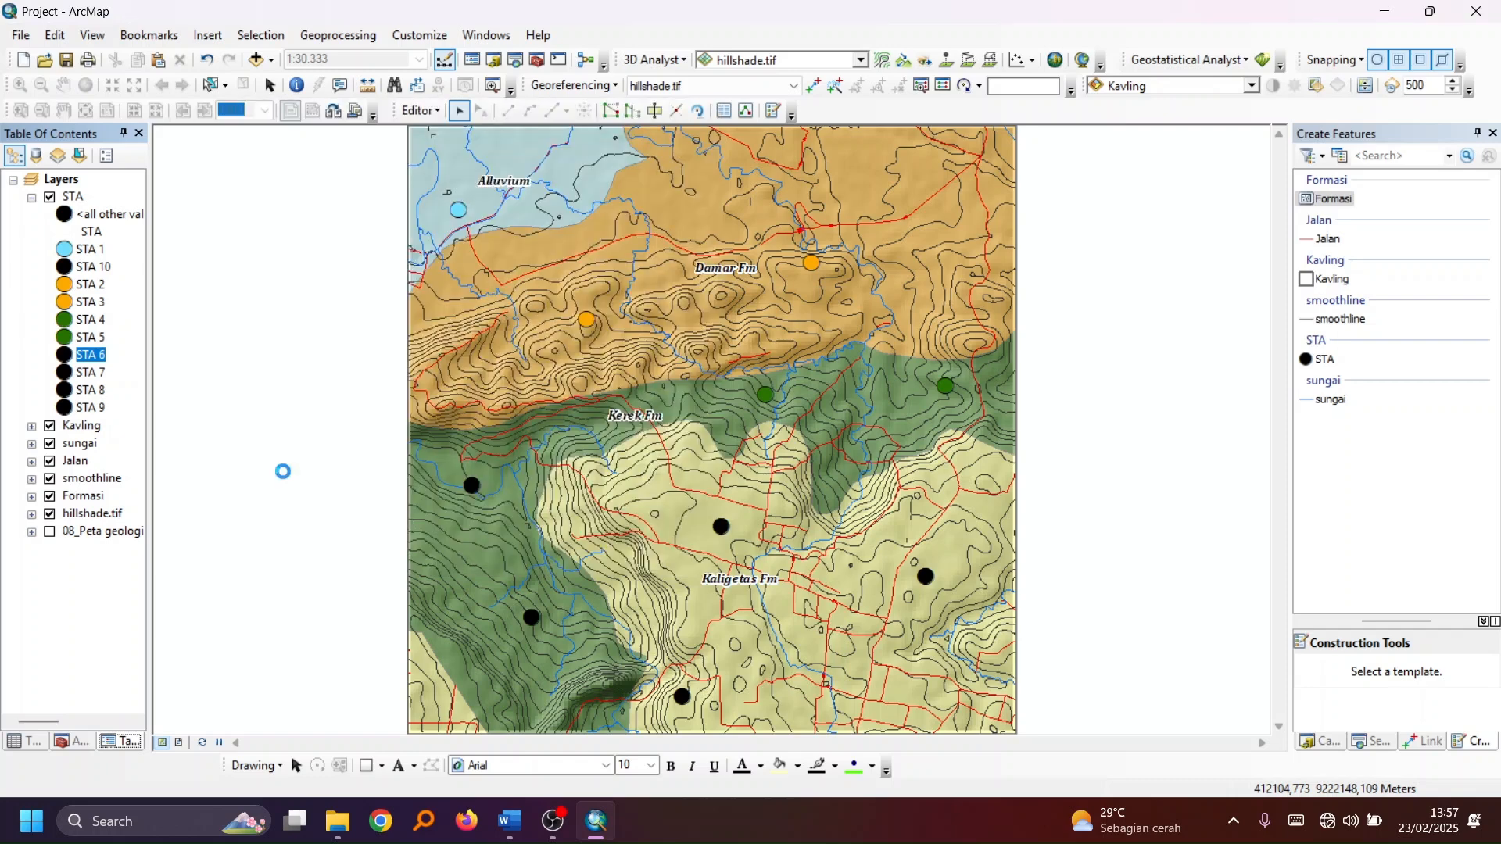
left_click(66, 375)
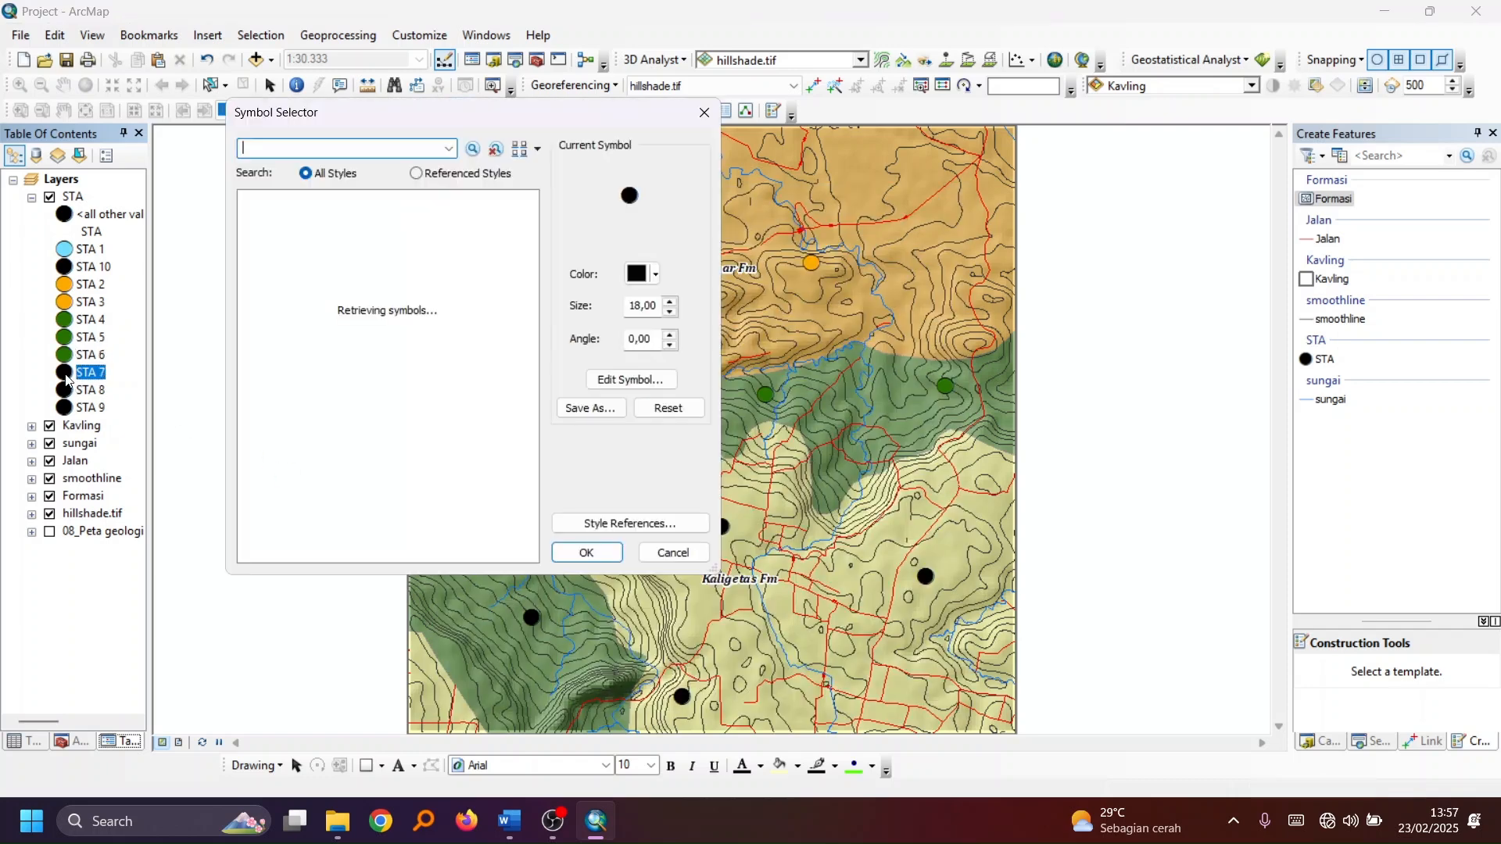
left_click(652, 275)
left_click(741, 412)
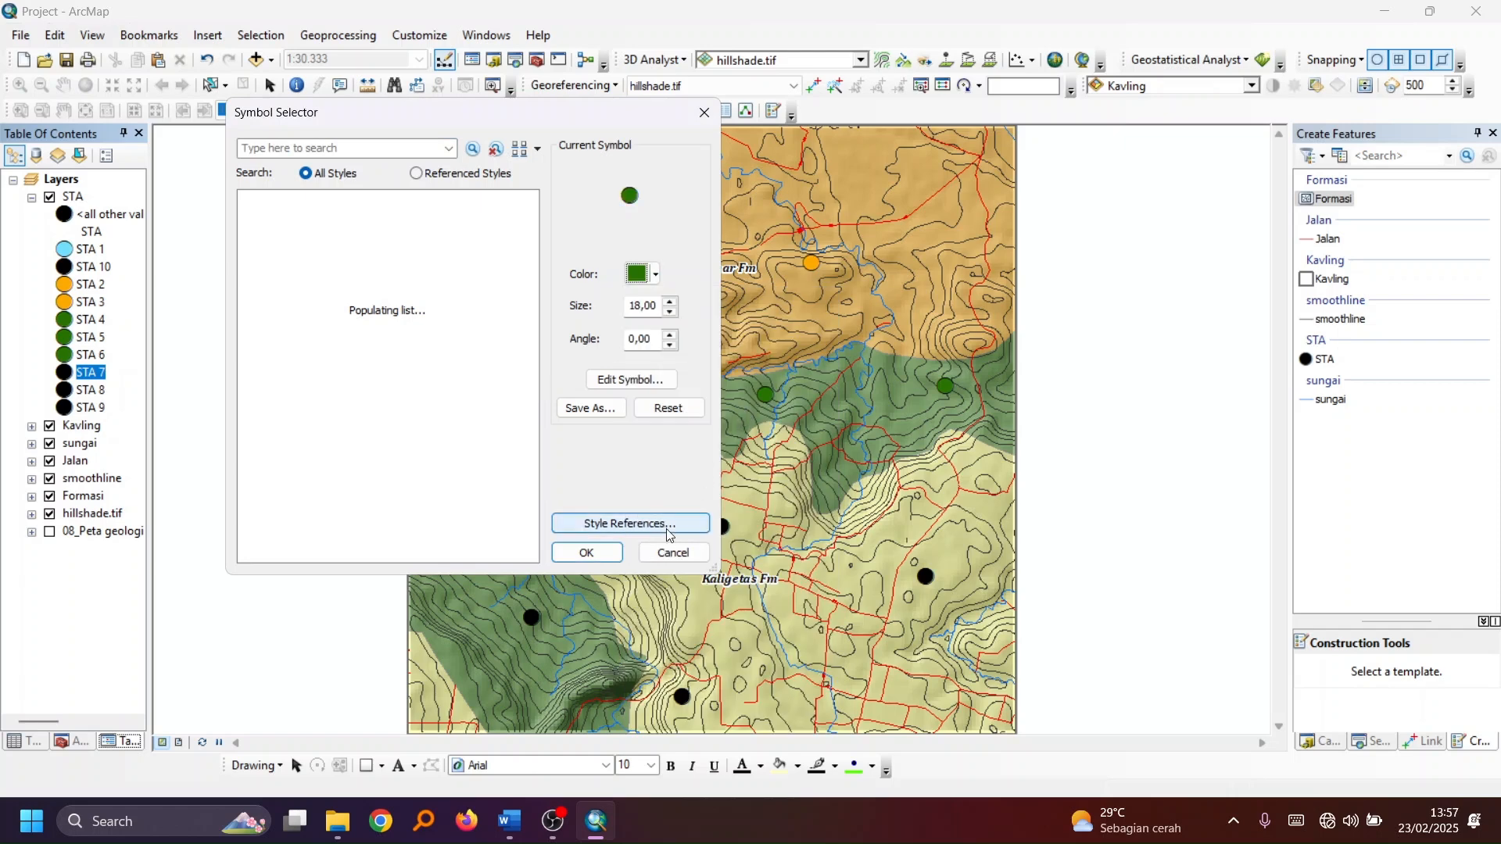
left_click(586, 553)
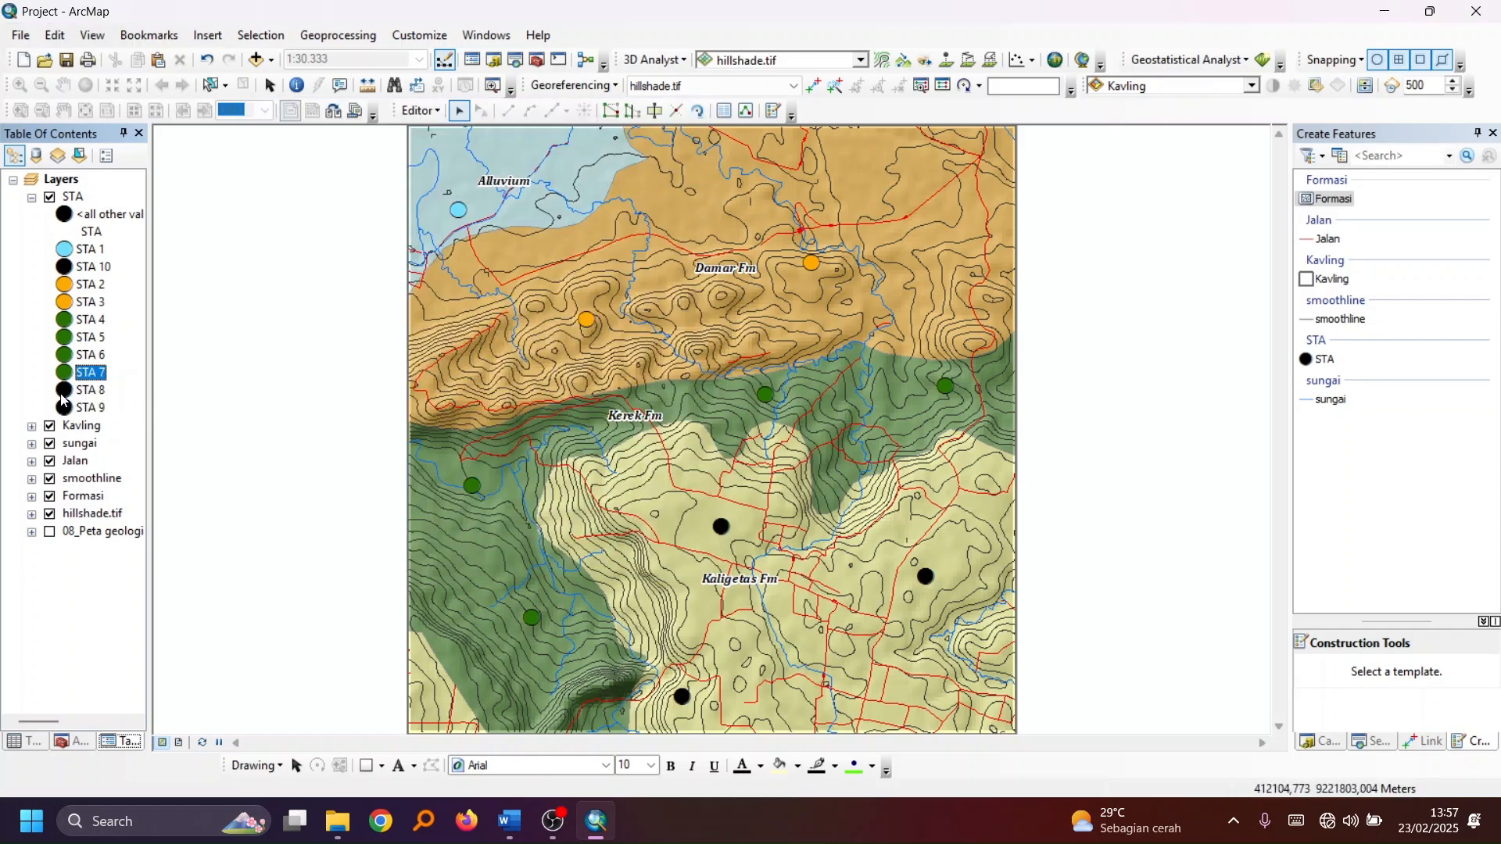
Set the STA 8 symbol's color to light yellow-green
double_click(64, 392)
left_click(638, 275)
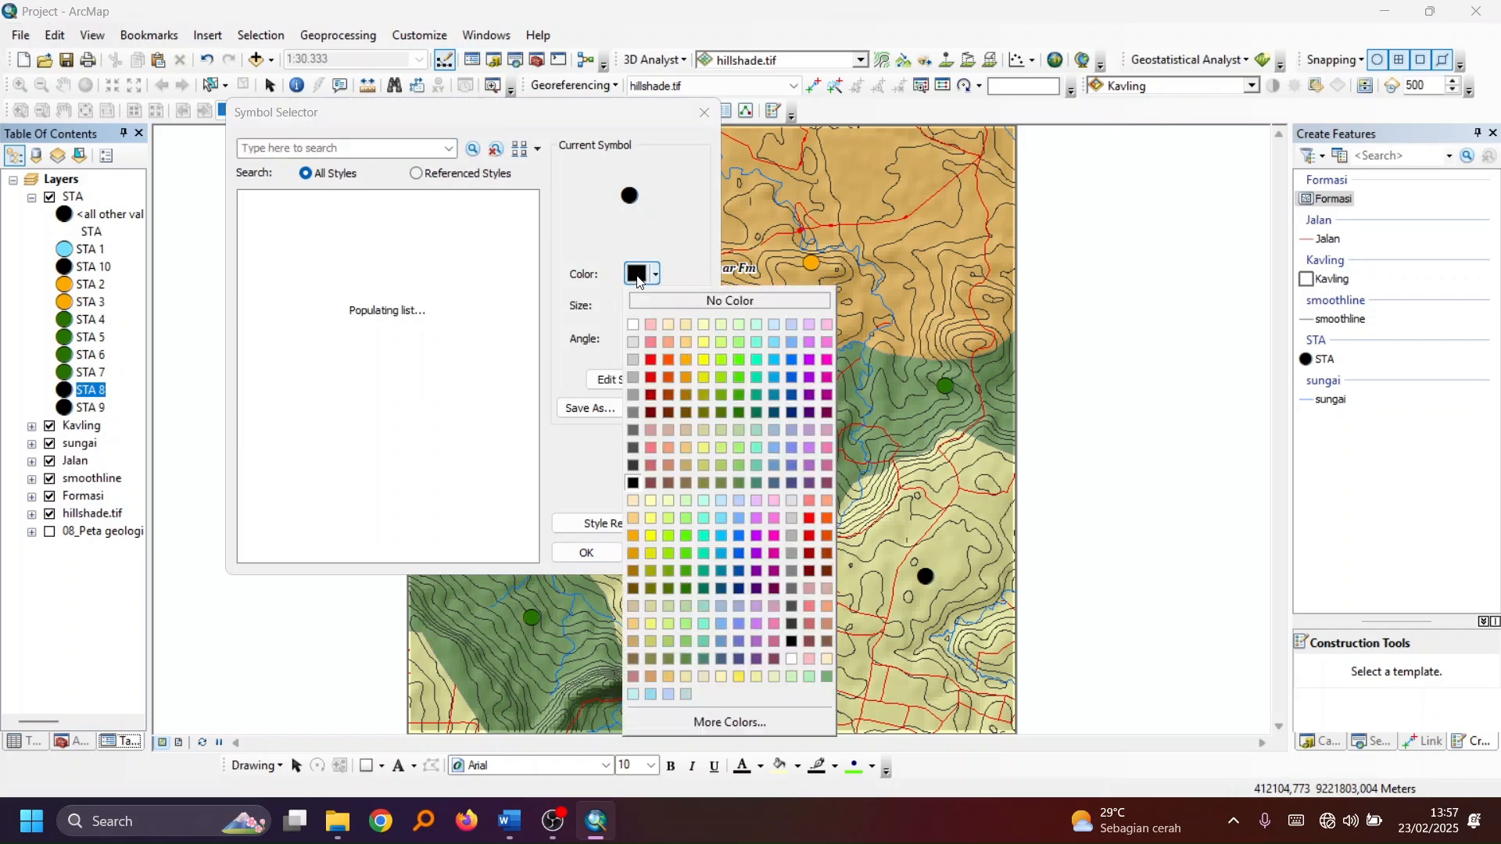
left_click(720, 342)
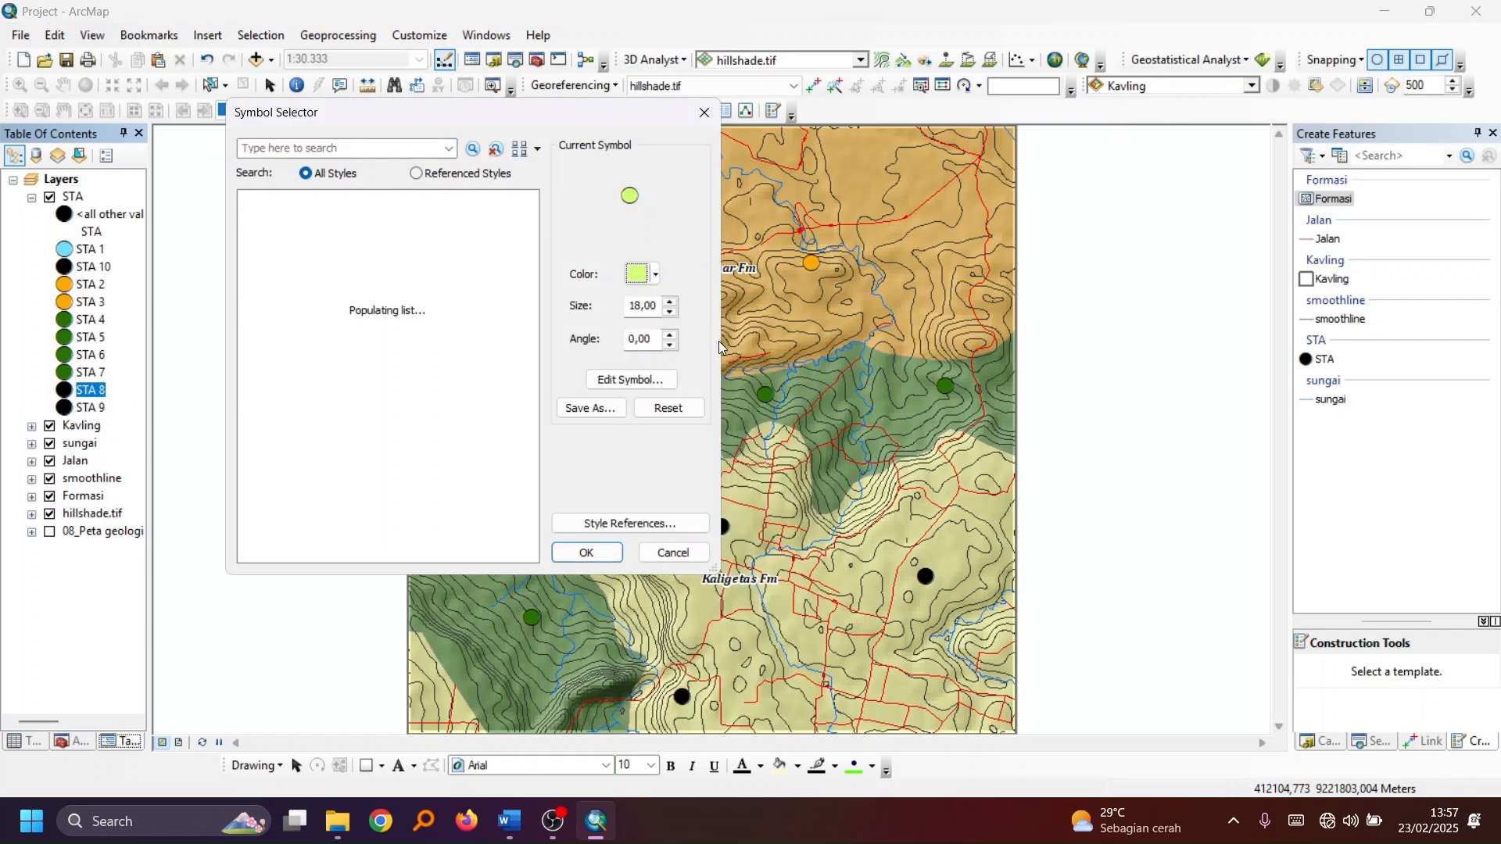
left_click(644, 282)
left_click(660, 242)
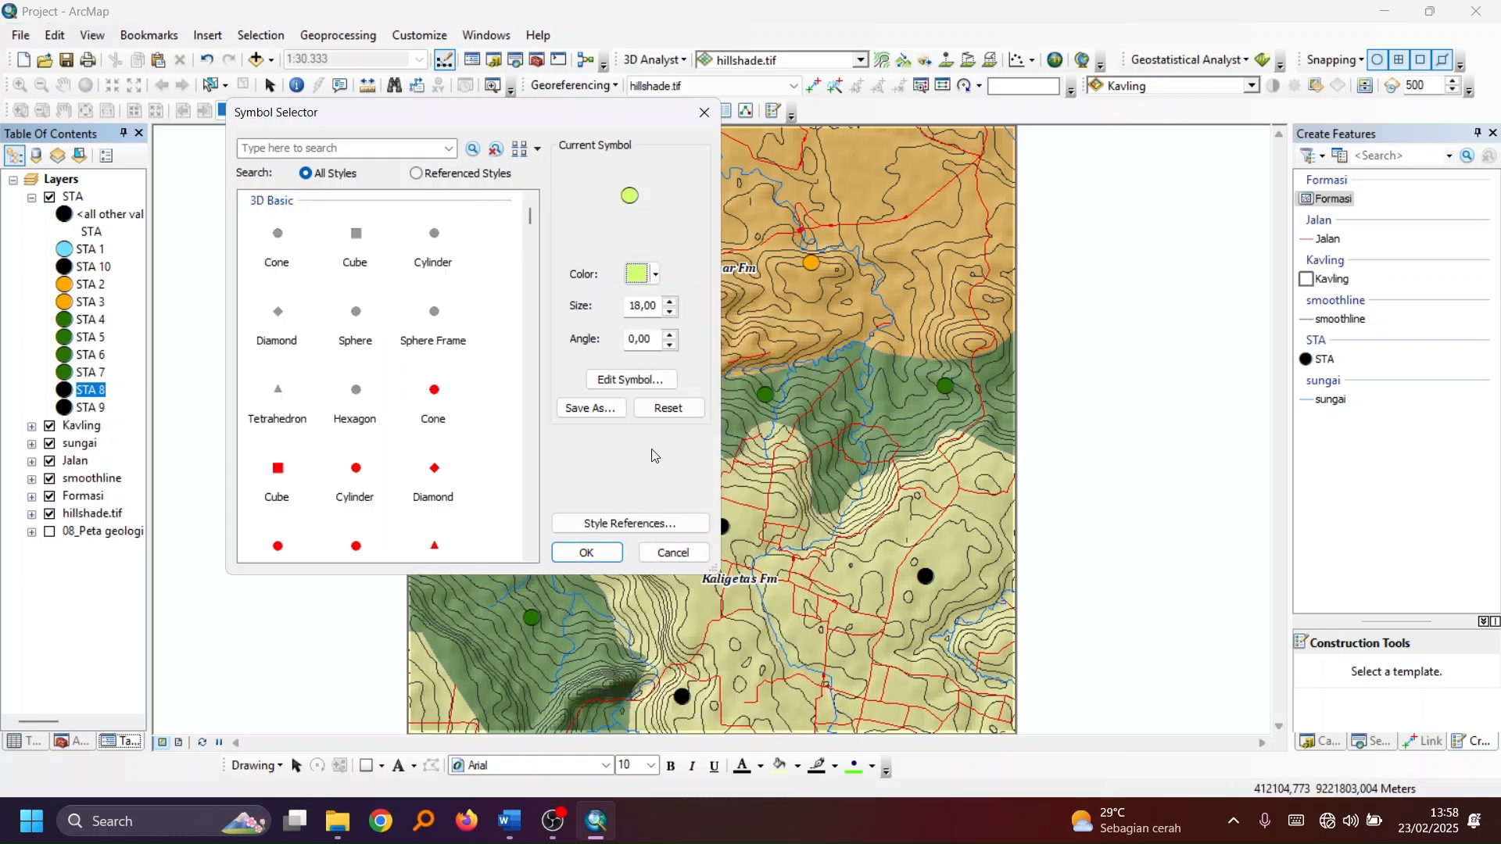
left_click(587, 553)
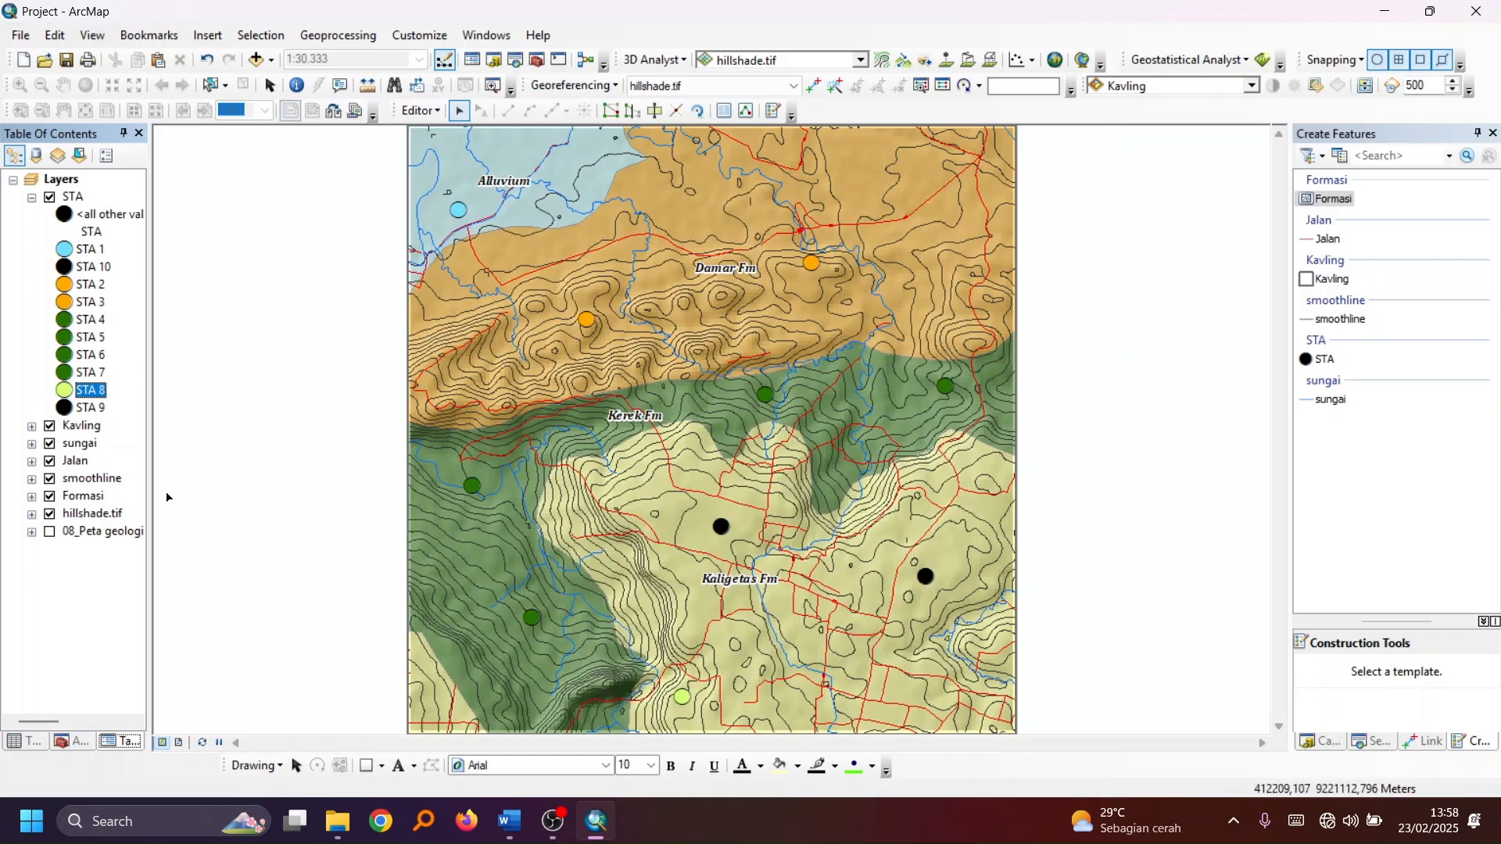
Set the symbol color of STA 9 and STA 10 to the same light yellow-green as STA 8
left_click(67, 408)
left_click(657, 275)
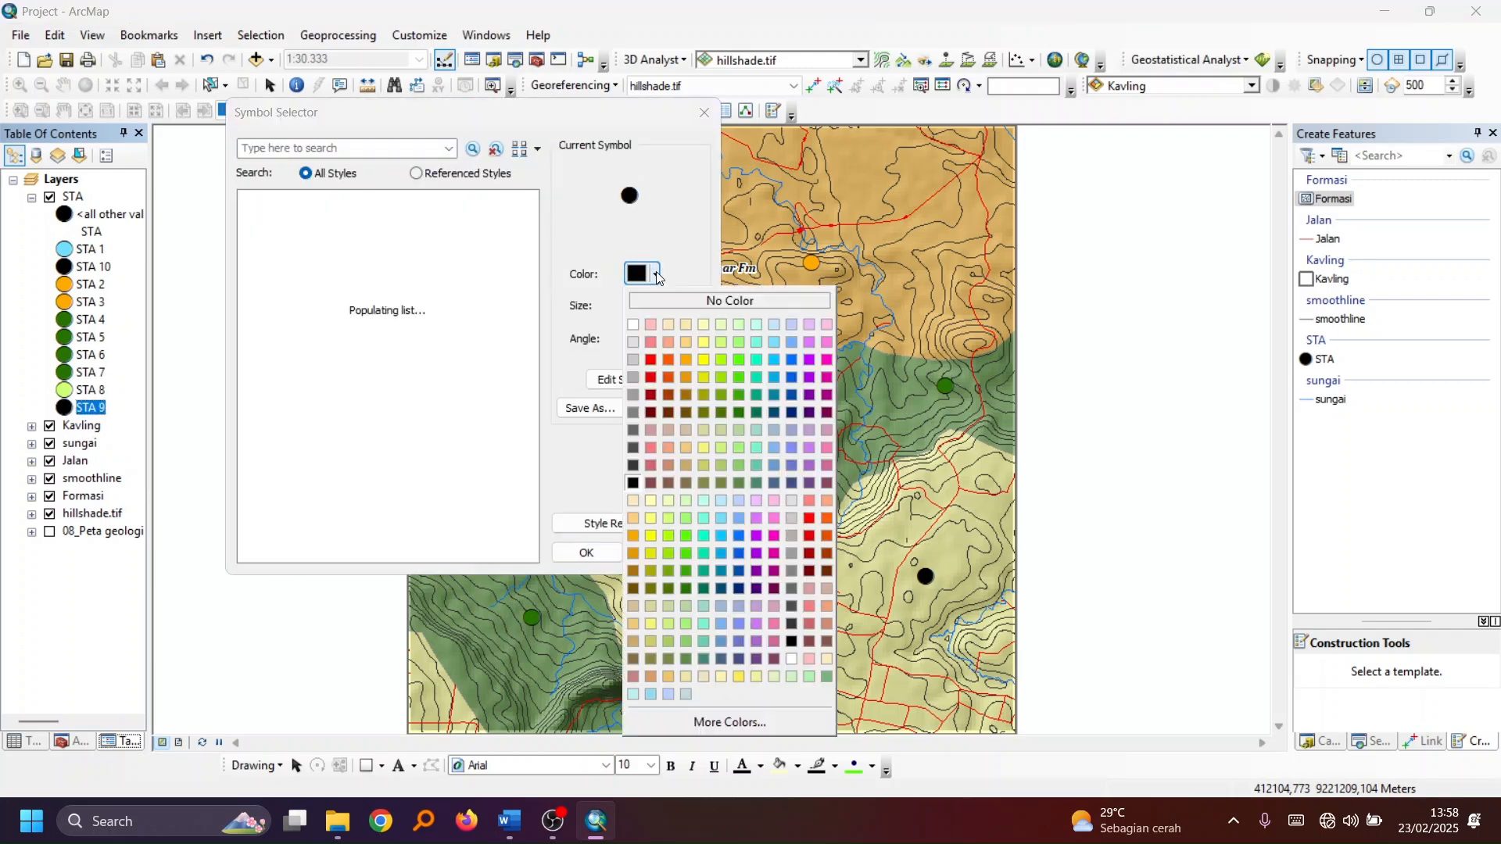
left_click(722, 343)
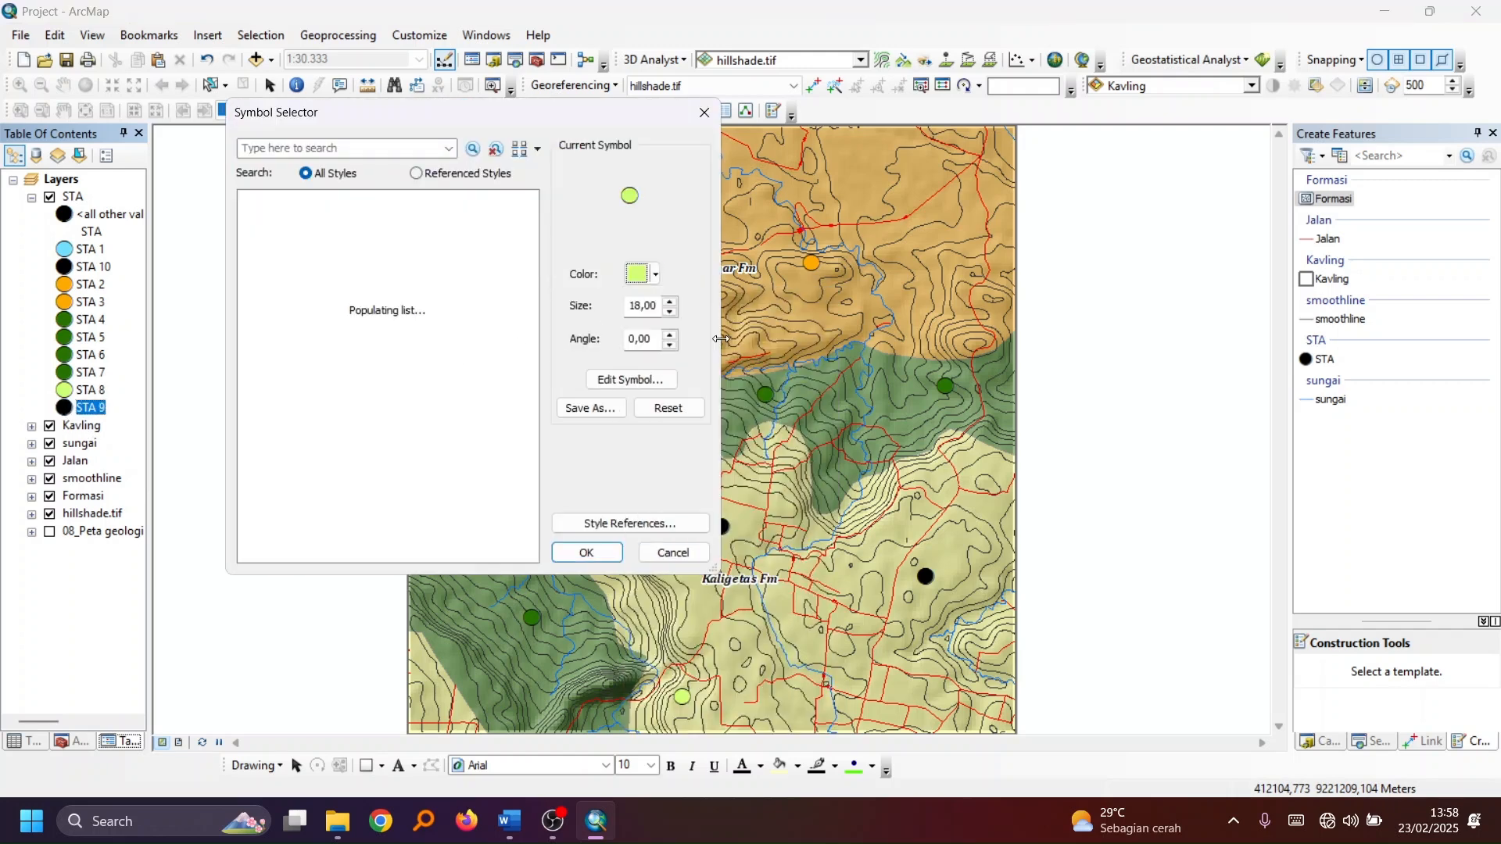
left_click(589, 552)
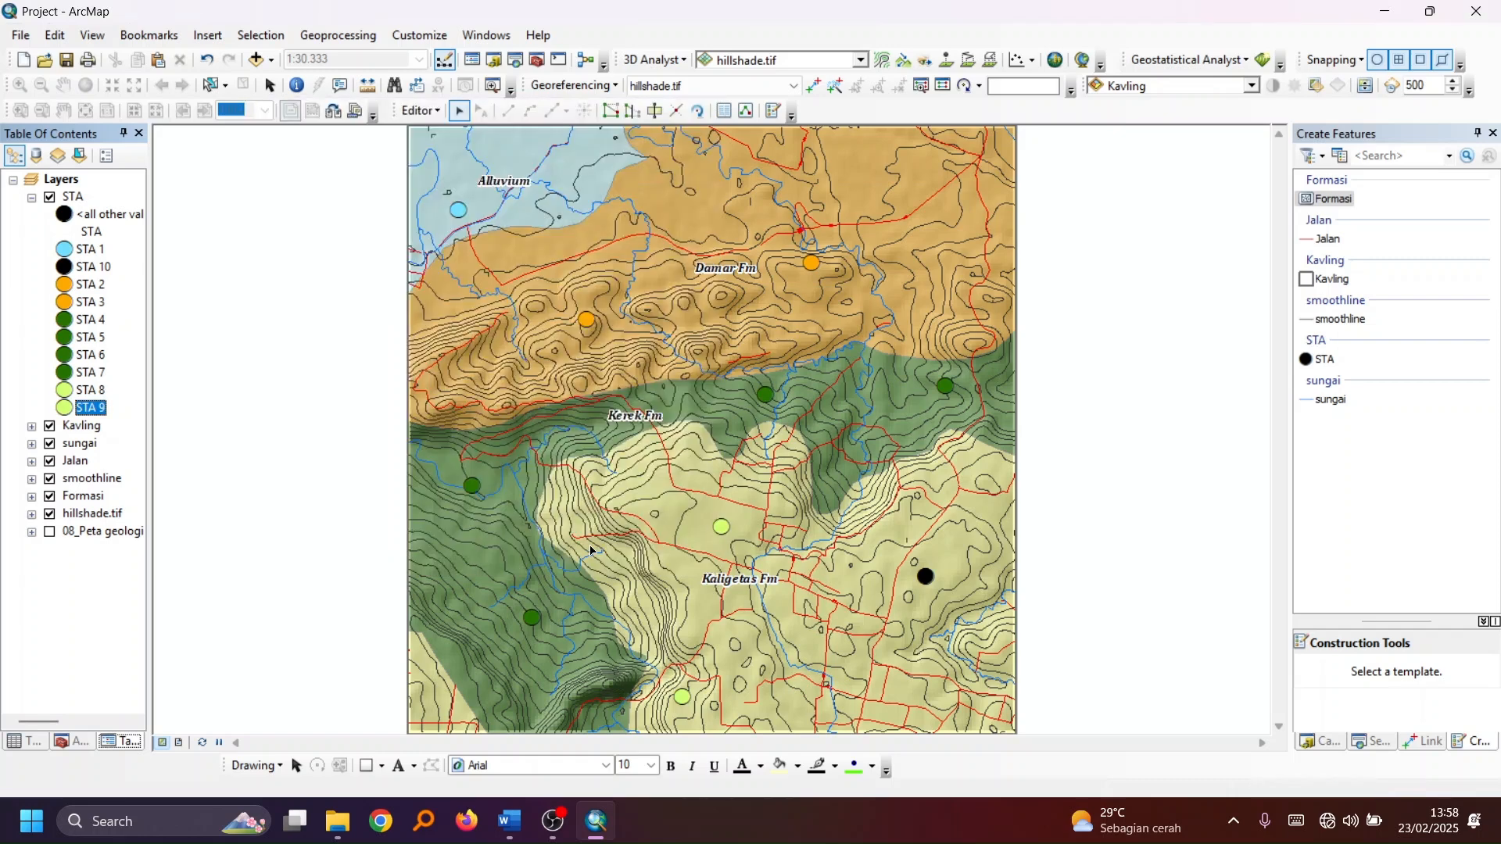
double_click(65, 266)
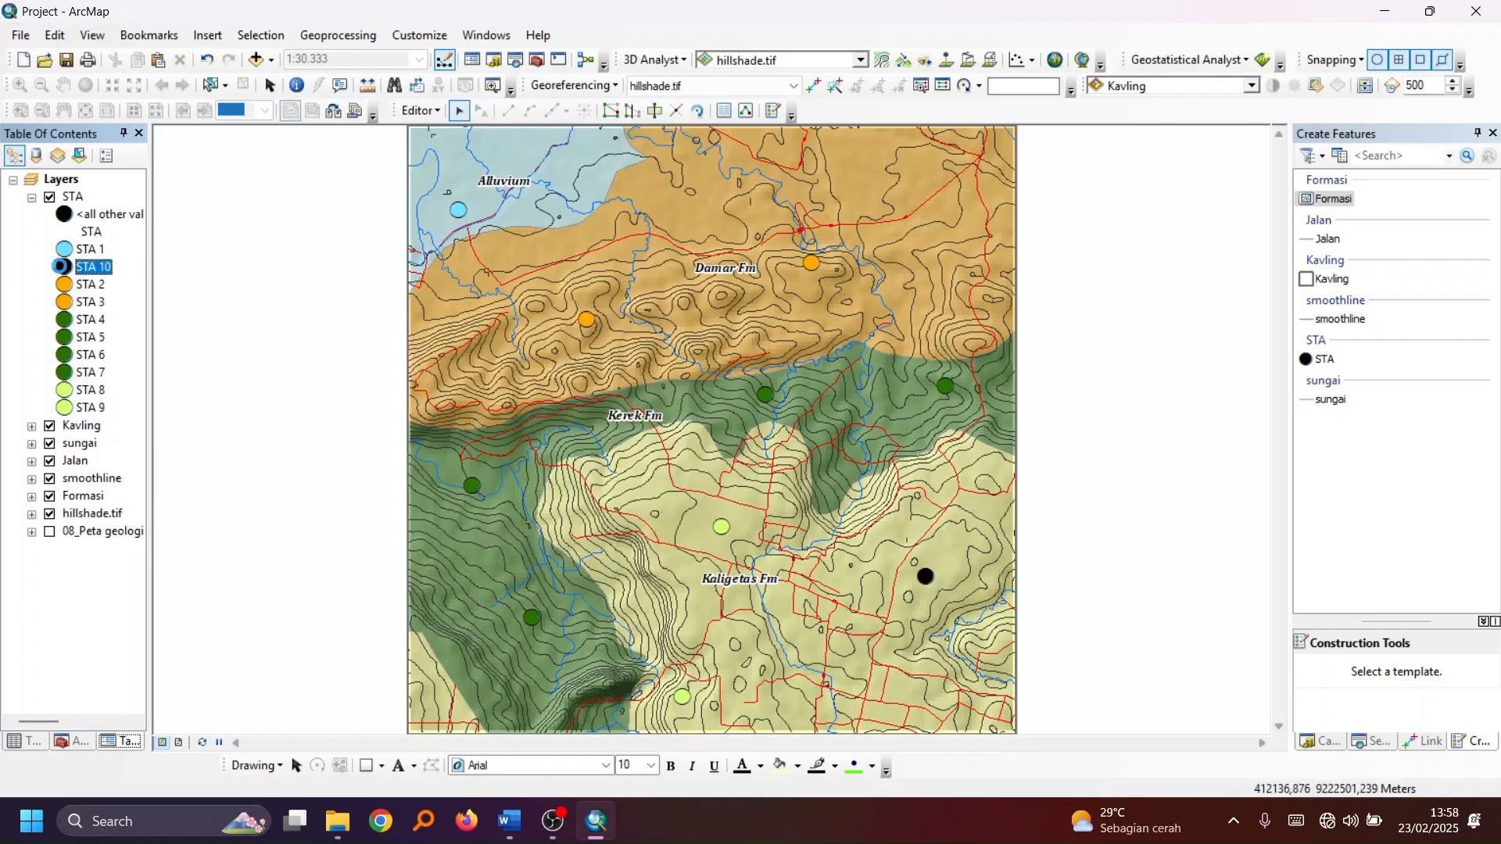
left_click(646, 274)
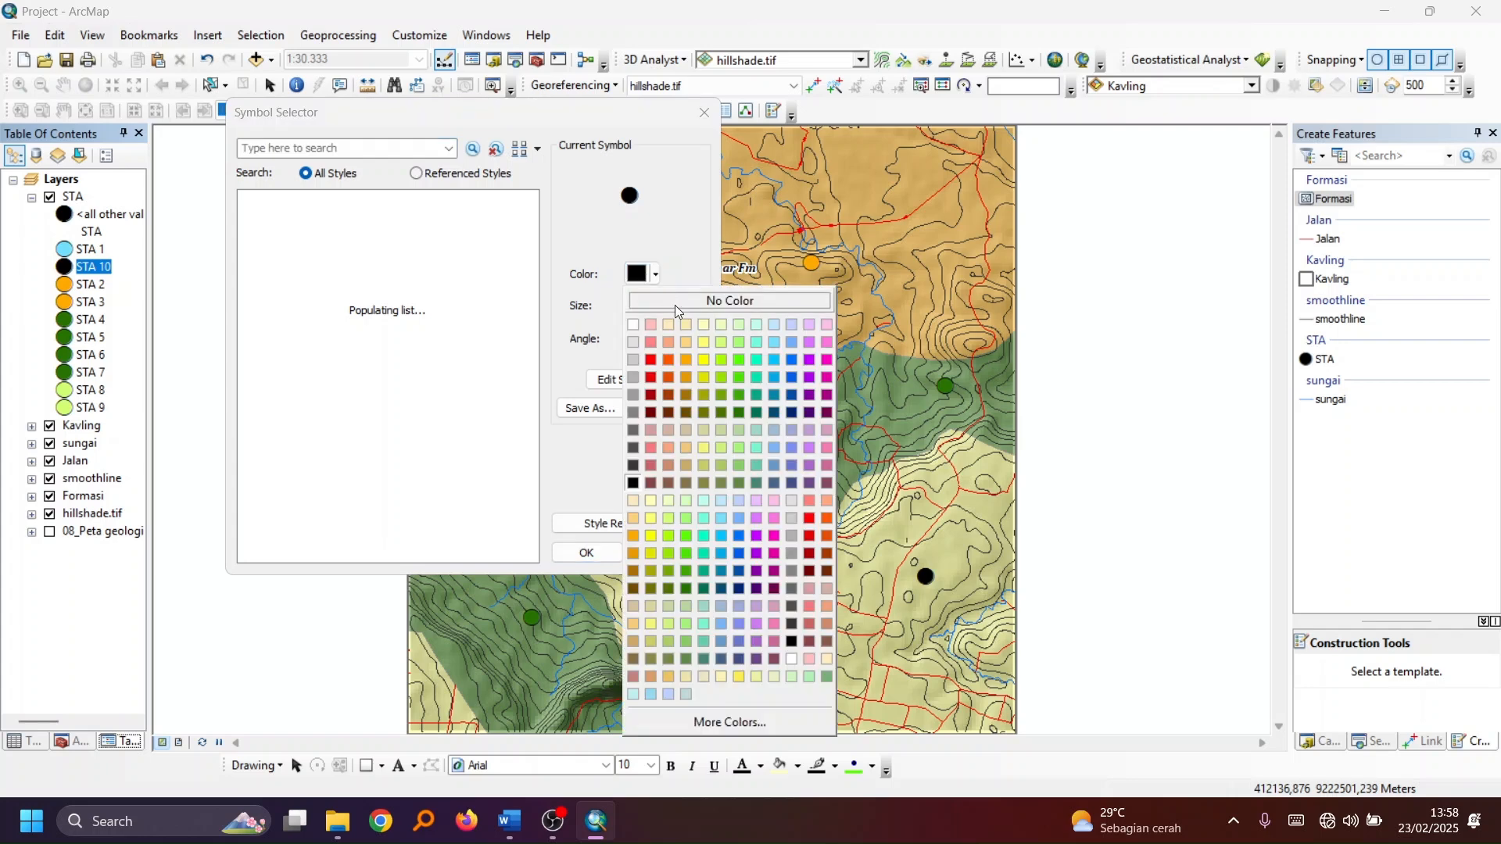
left_click(724, 342)
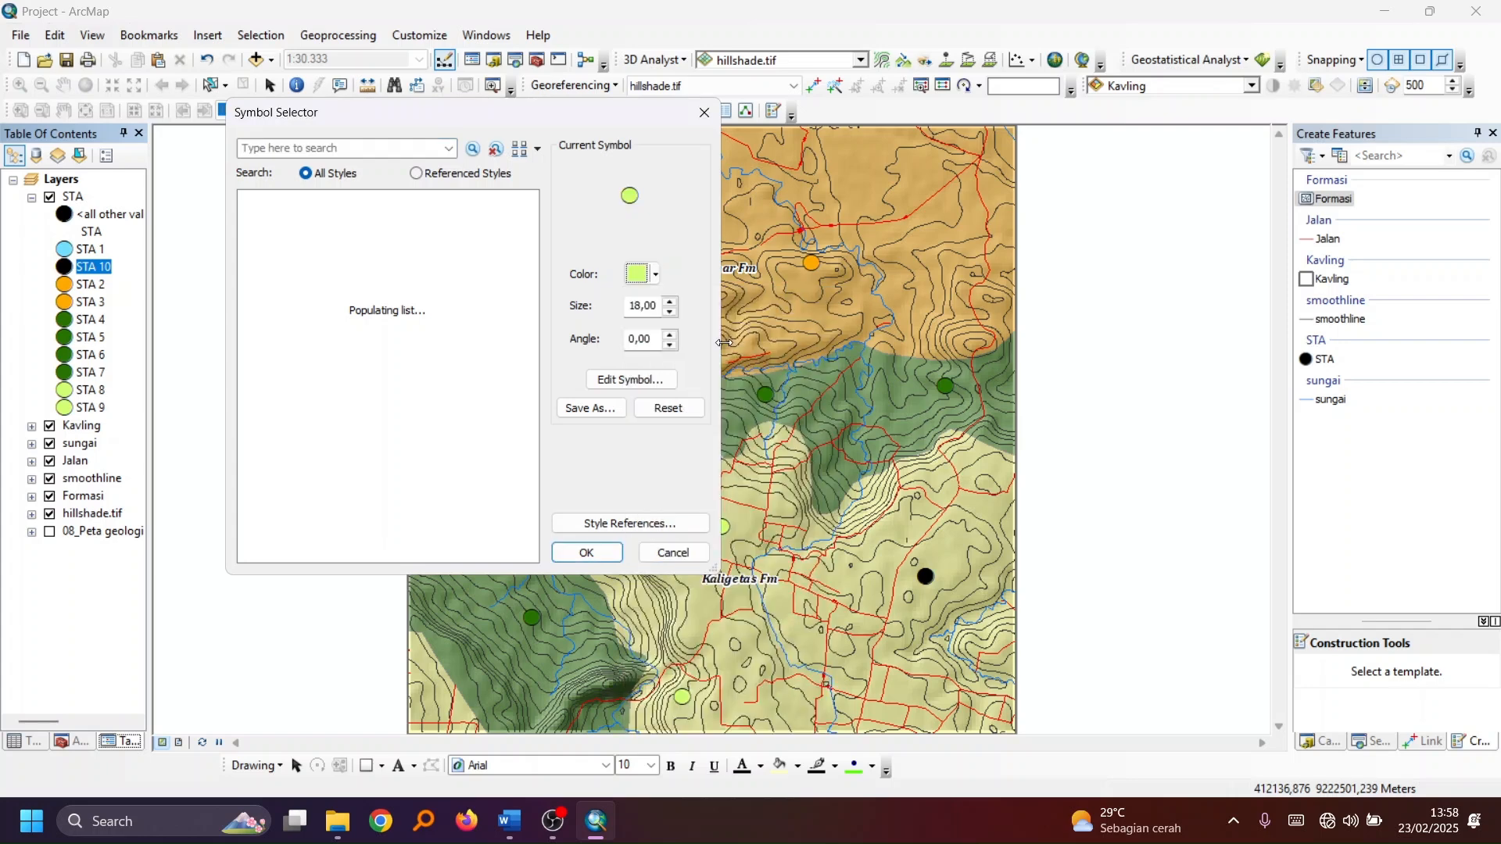
left_click(588, 553)
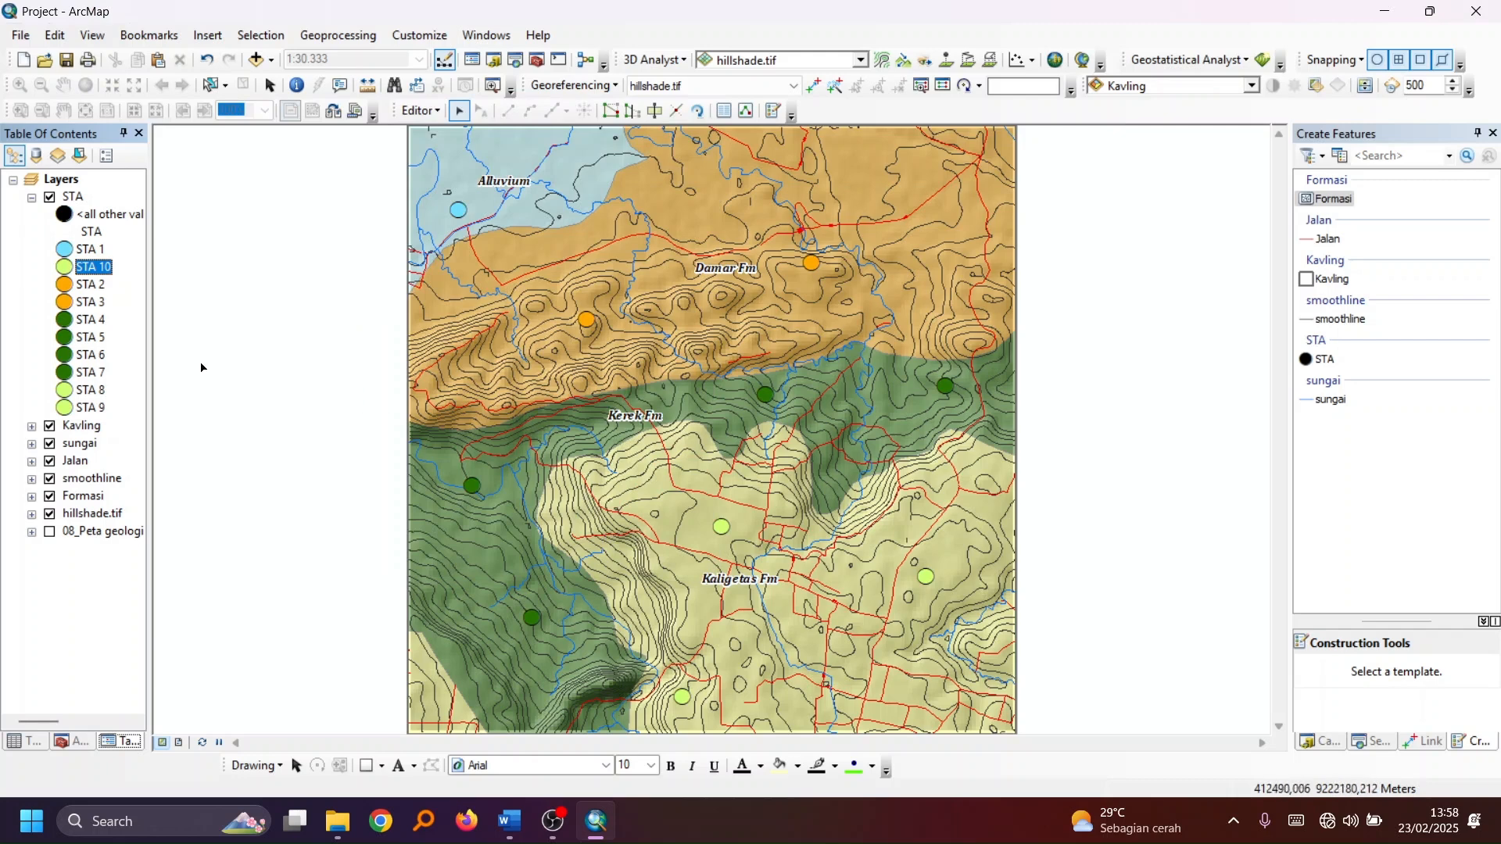
Turn on labels for the STA layer with STA as the label field and apply them
right_click(74, 198)
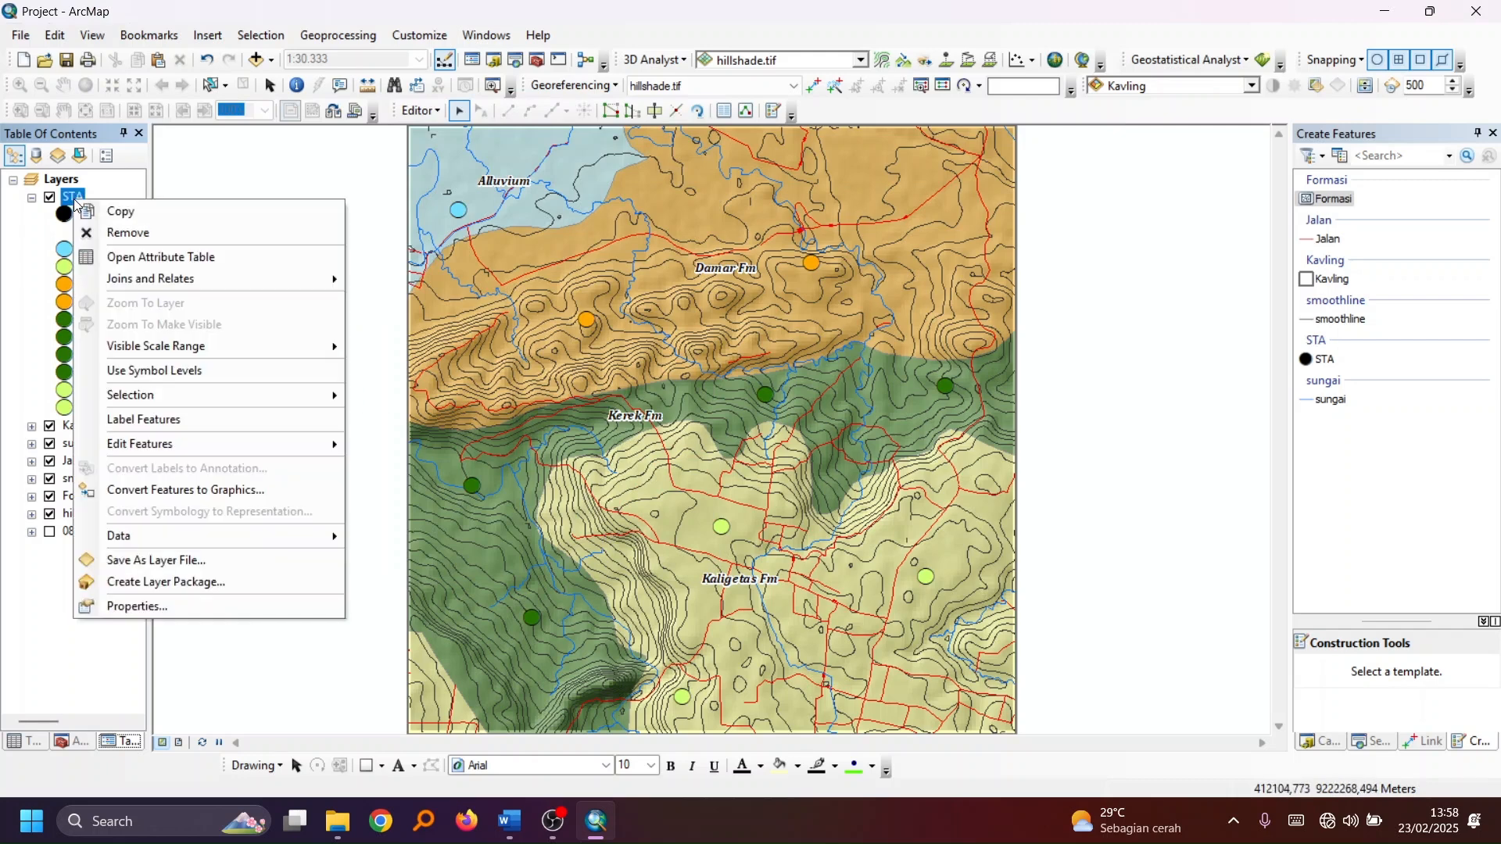
left_click(137, 604)
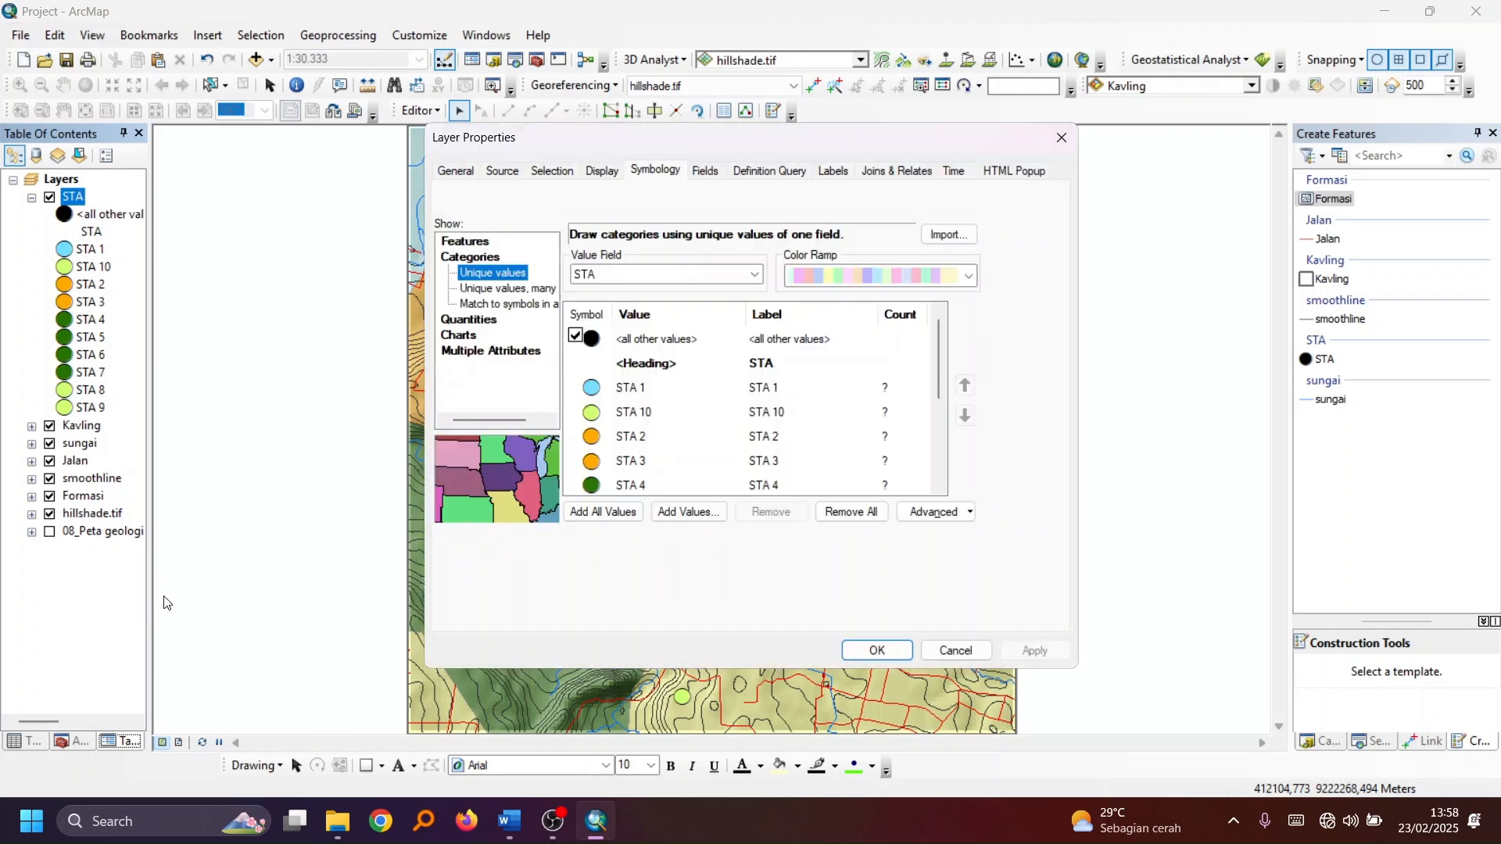
left_click(825, 177)
left_click(500, 202)
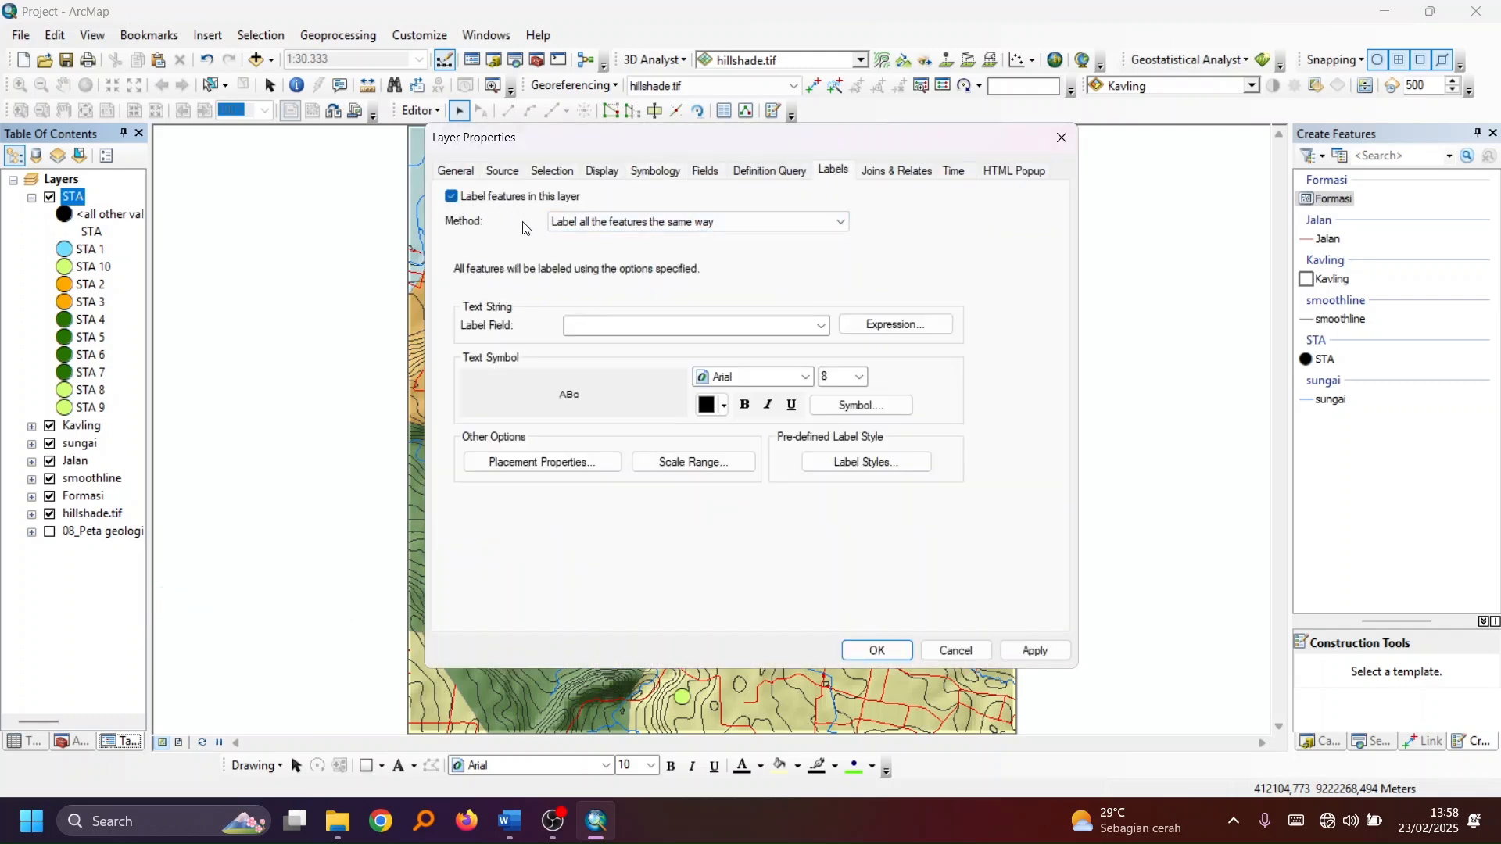
left_click(591, 329)
left_click(587, 357)
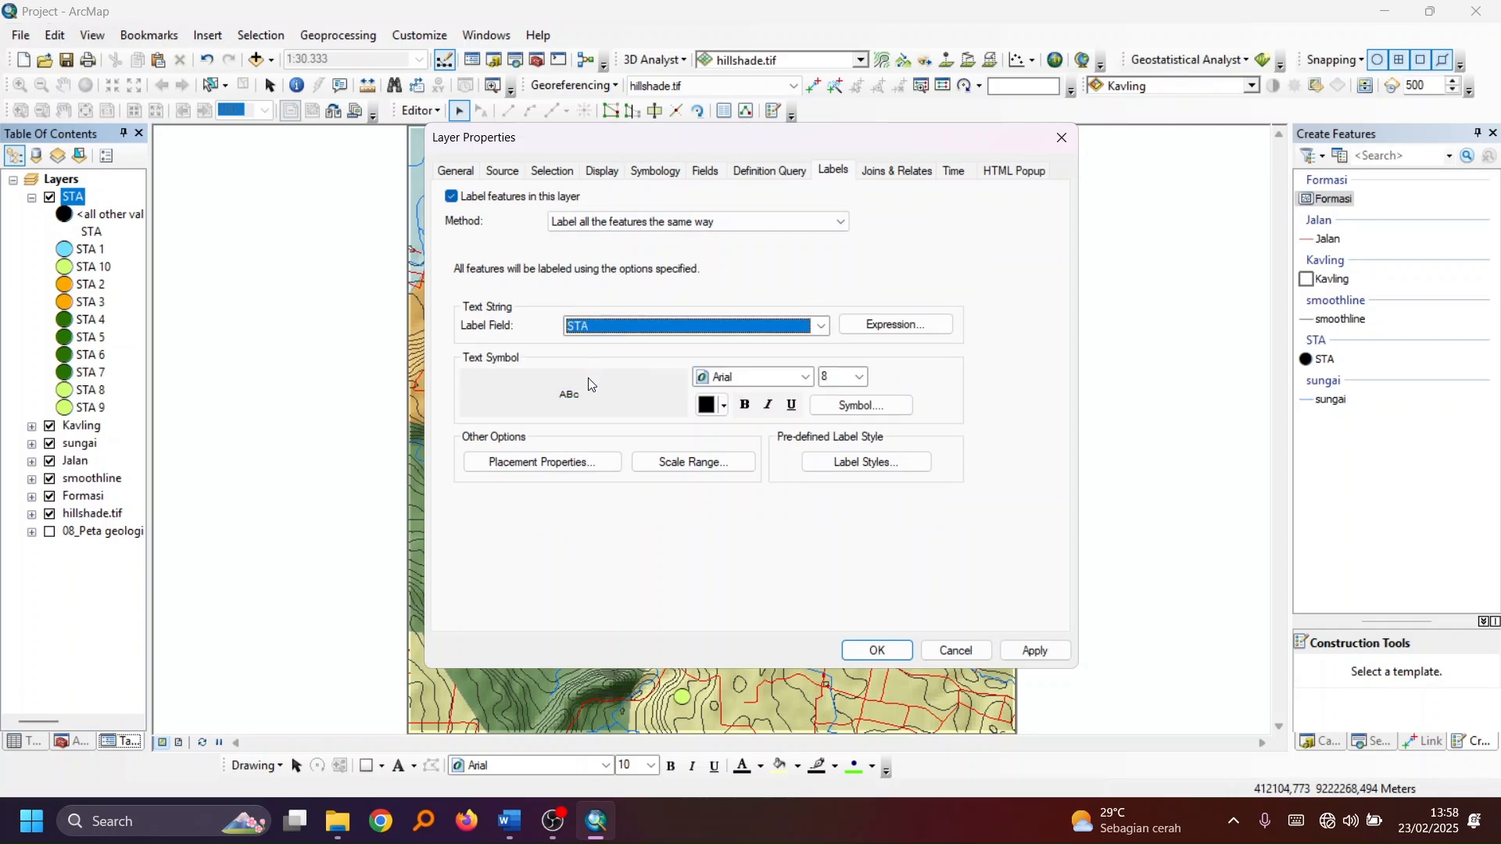
left_click(1053, 652)
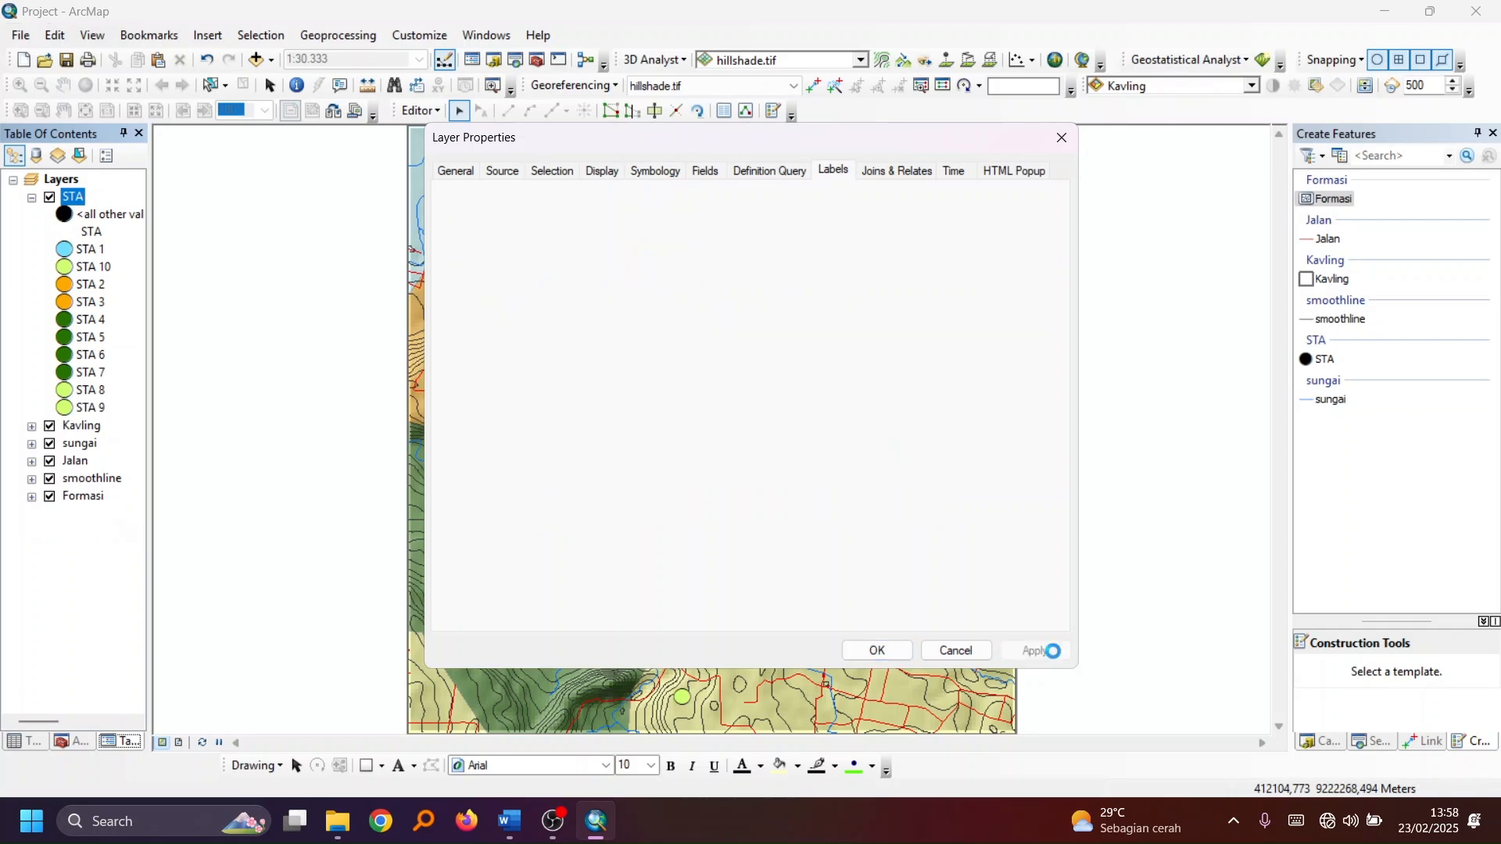
Set the placement of the STA labels to the North position relative to their points
left_click_drag(788, 149, 1085, 137)
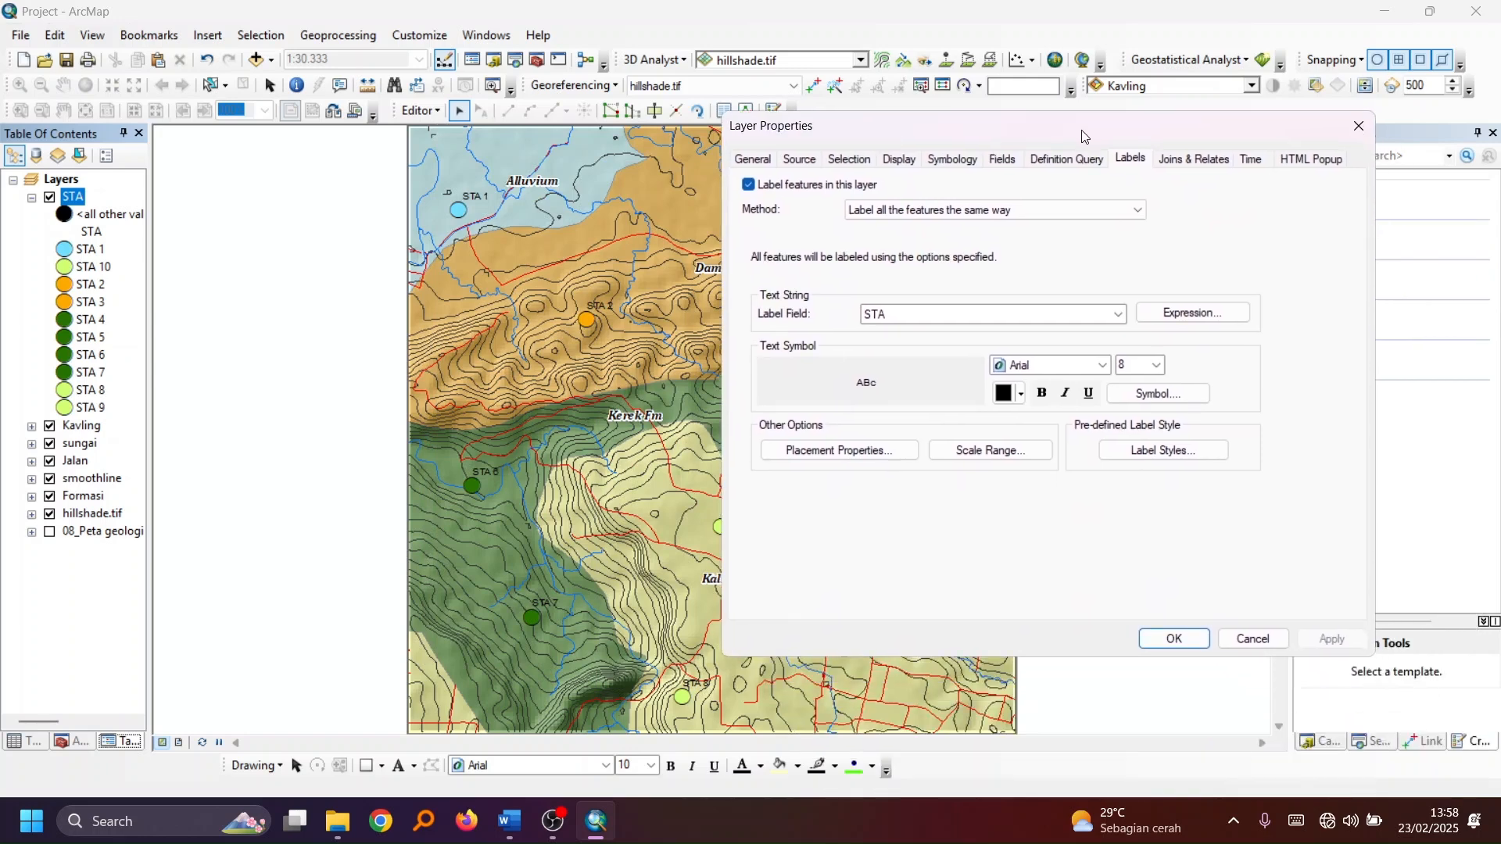
left_click(856, 457)
left_click(1133, 119)
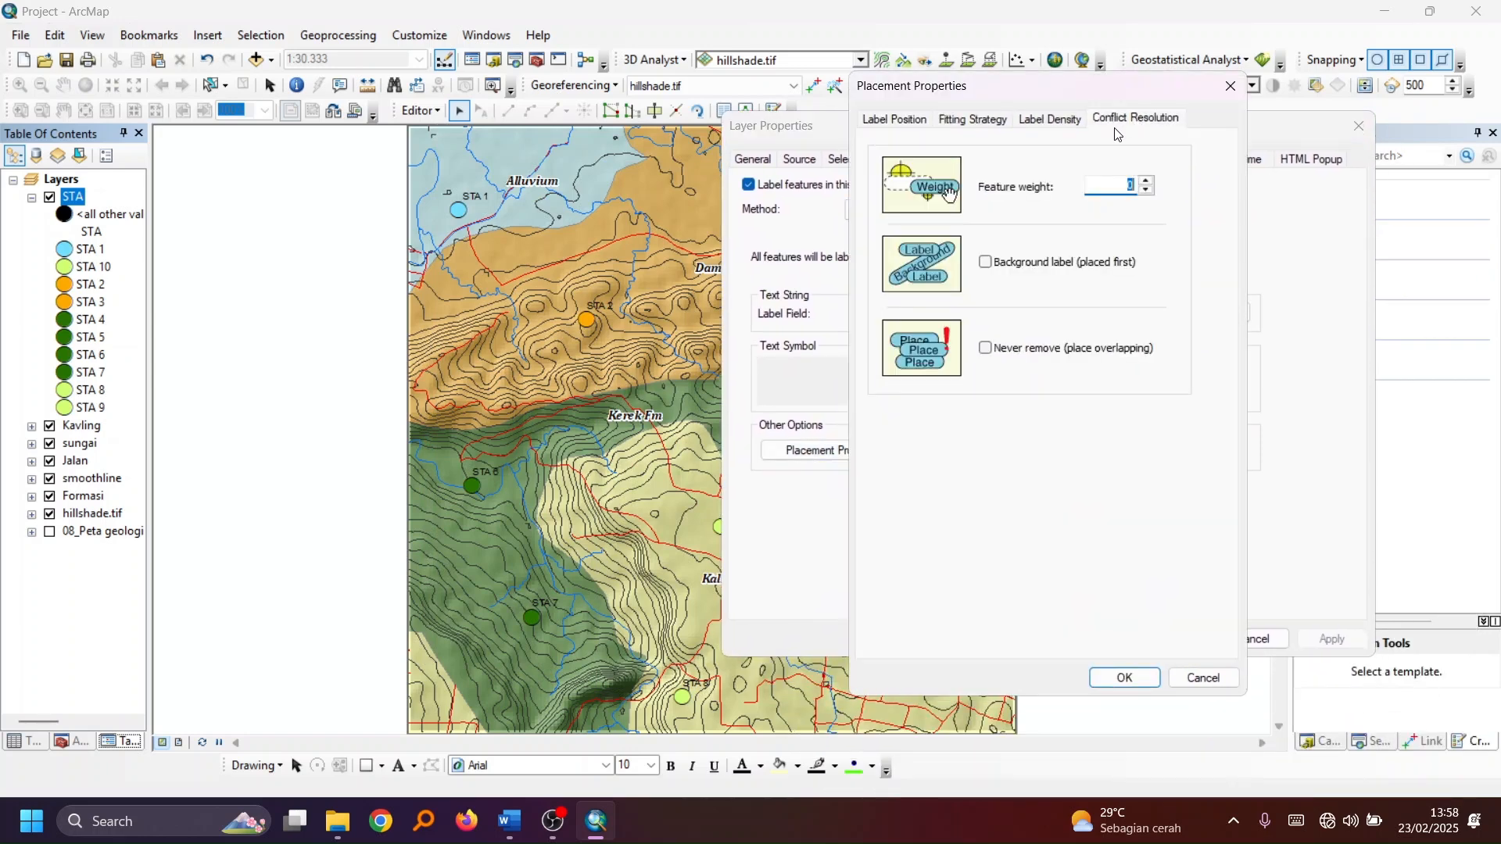
left_click(1051, 120)
left_click(986, 190)
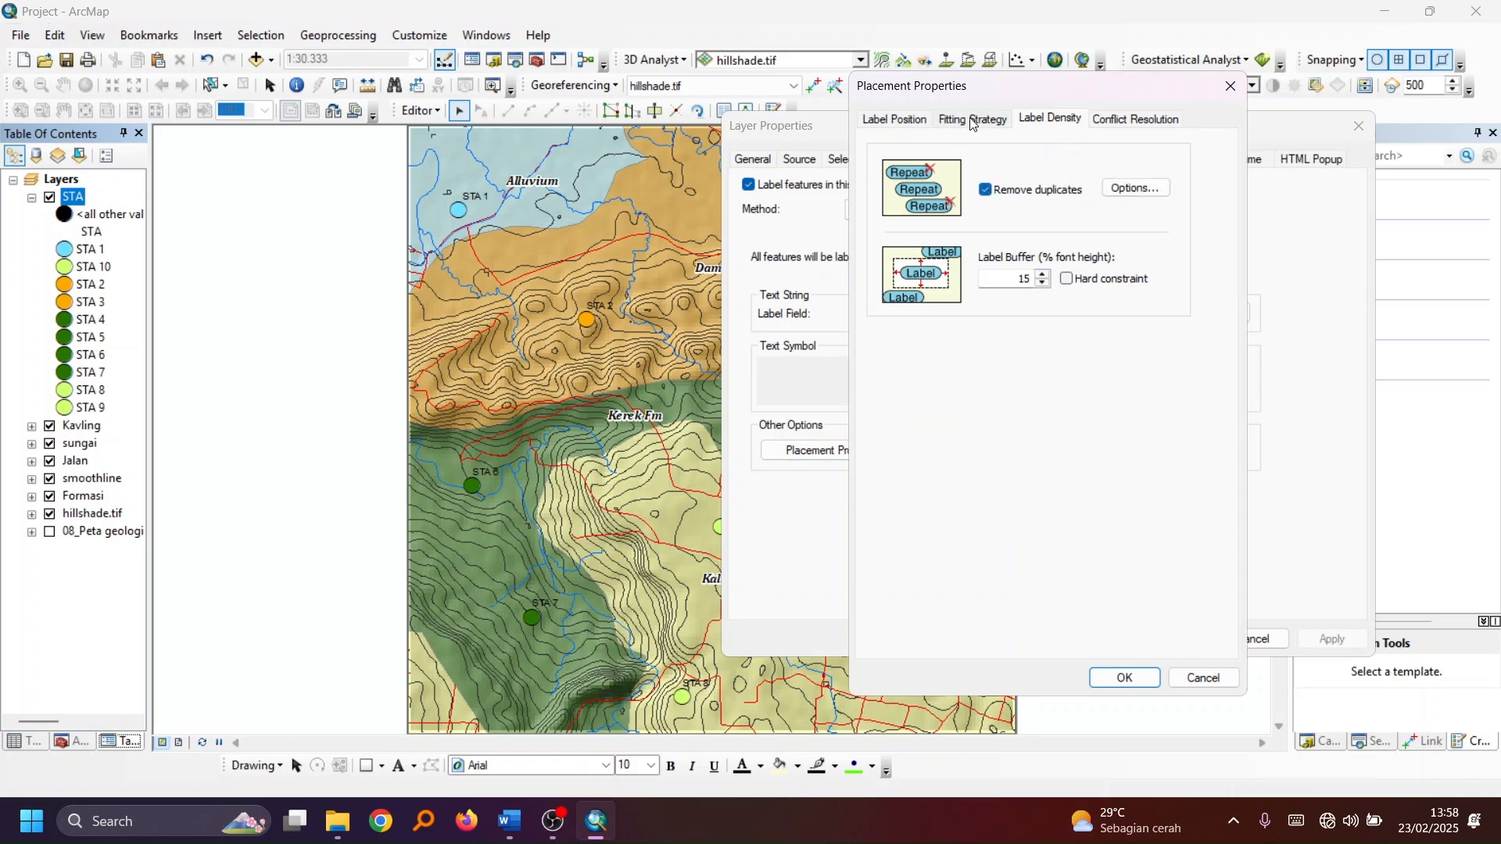
left_click(974, 119)
left_click(895, 119)
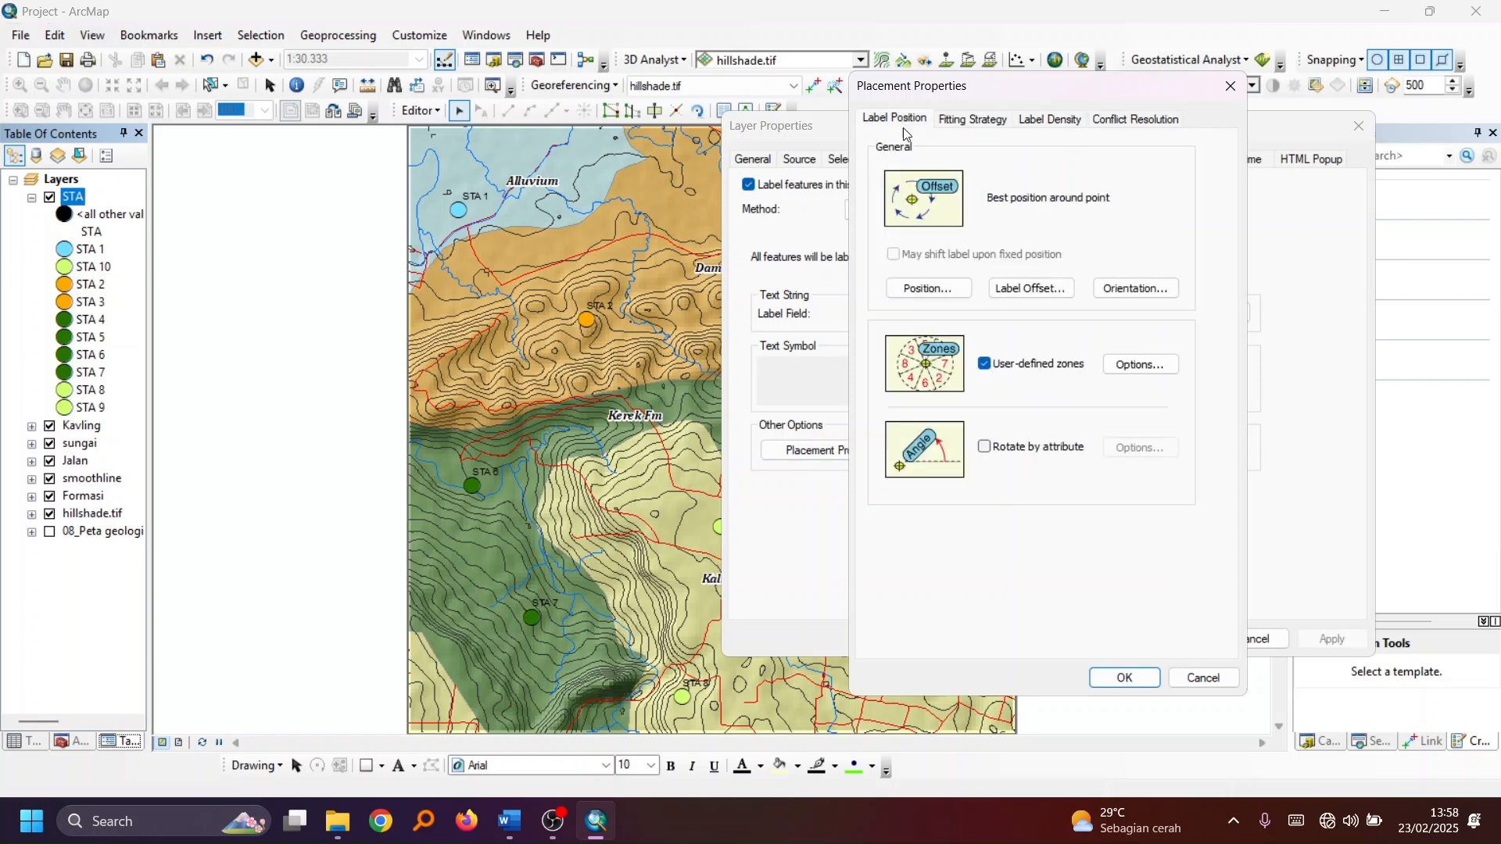
left_click(944, 296)
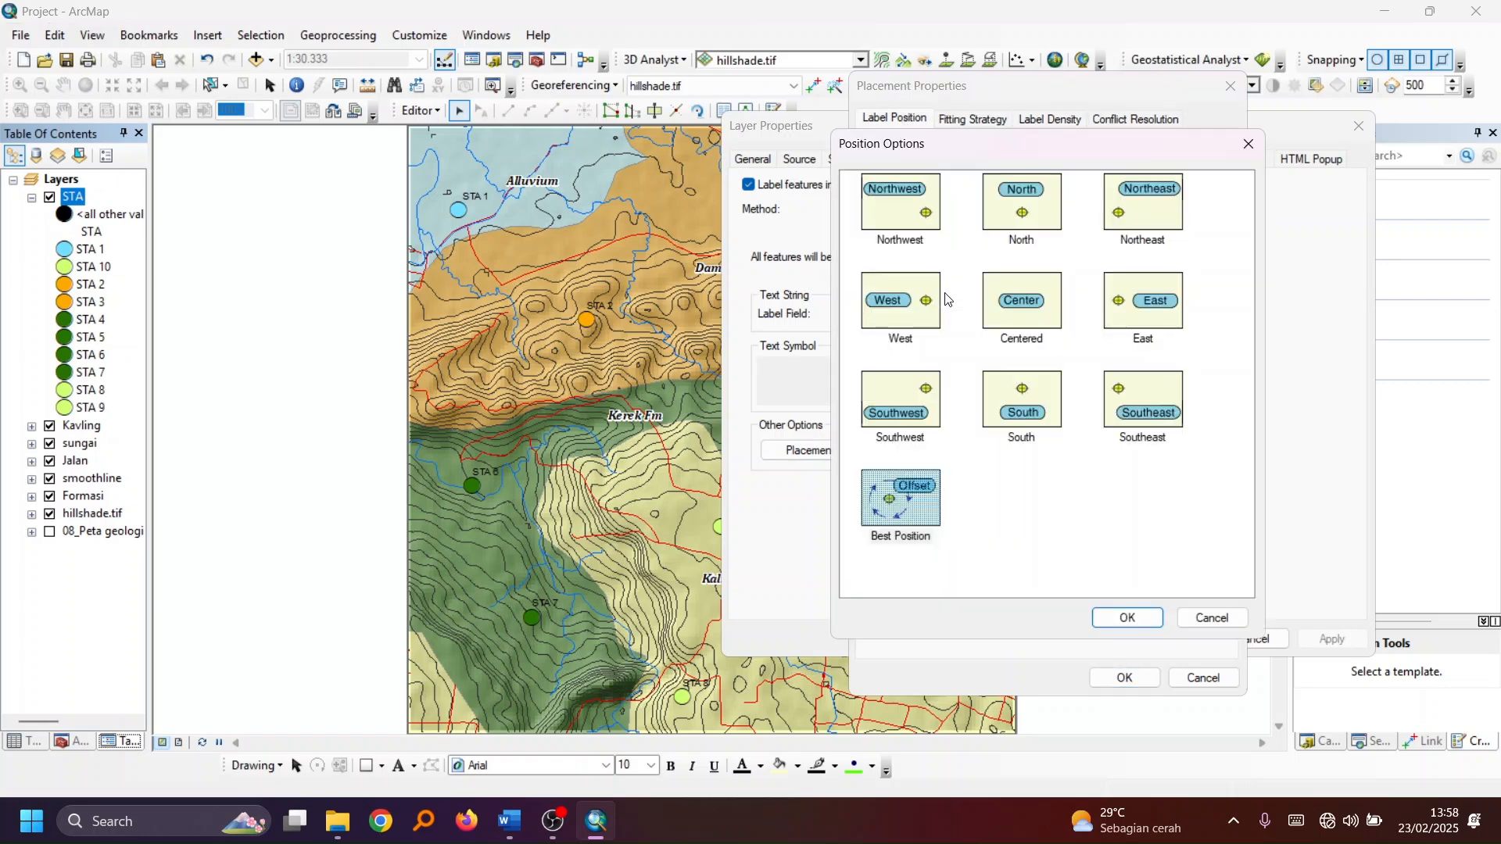
left_click(1048, 221)
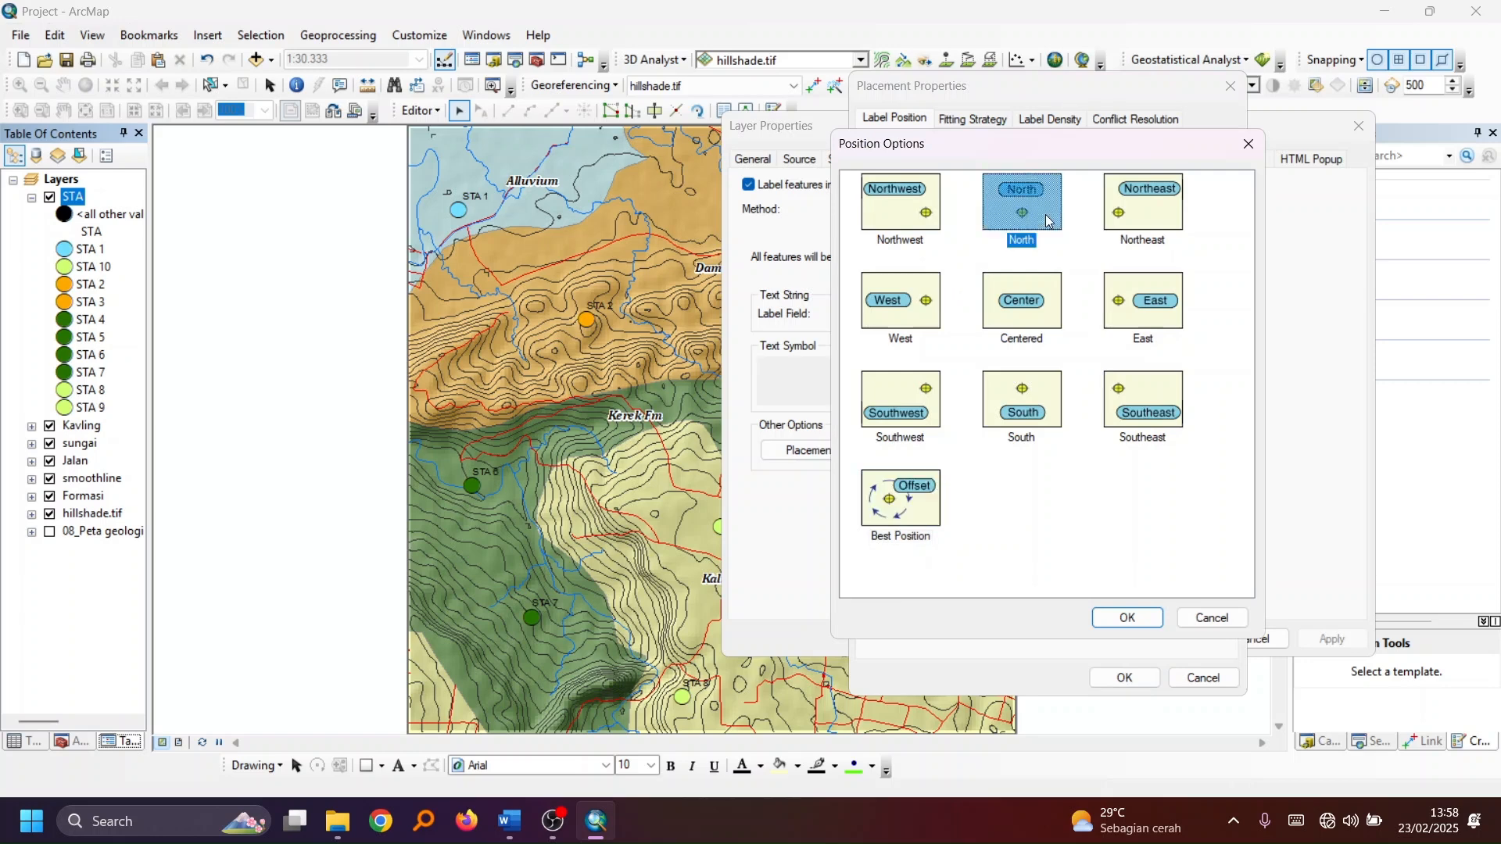
left_click(1107, 617)
left_click(1126, 678)
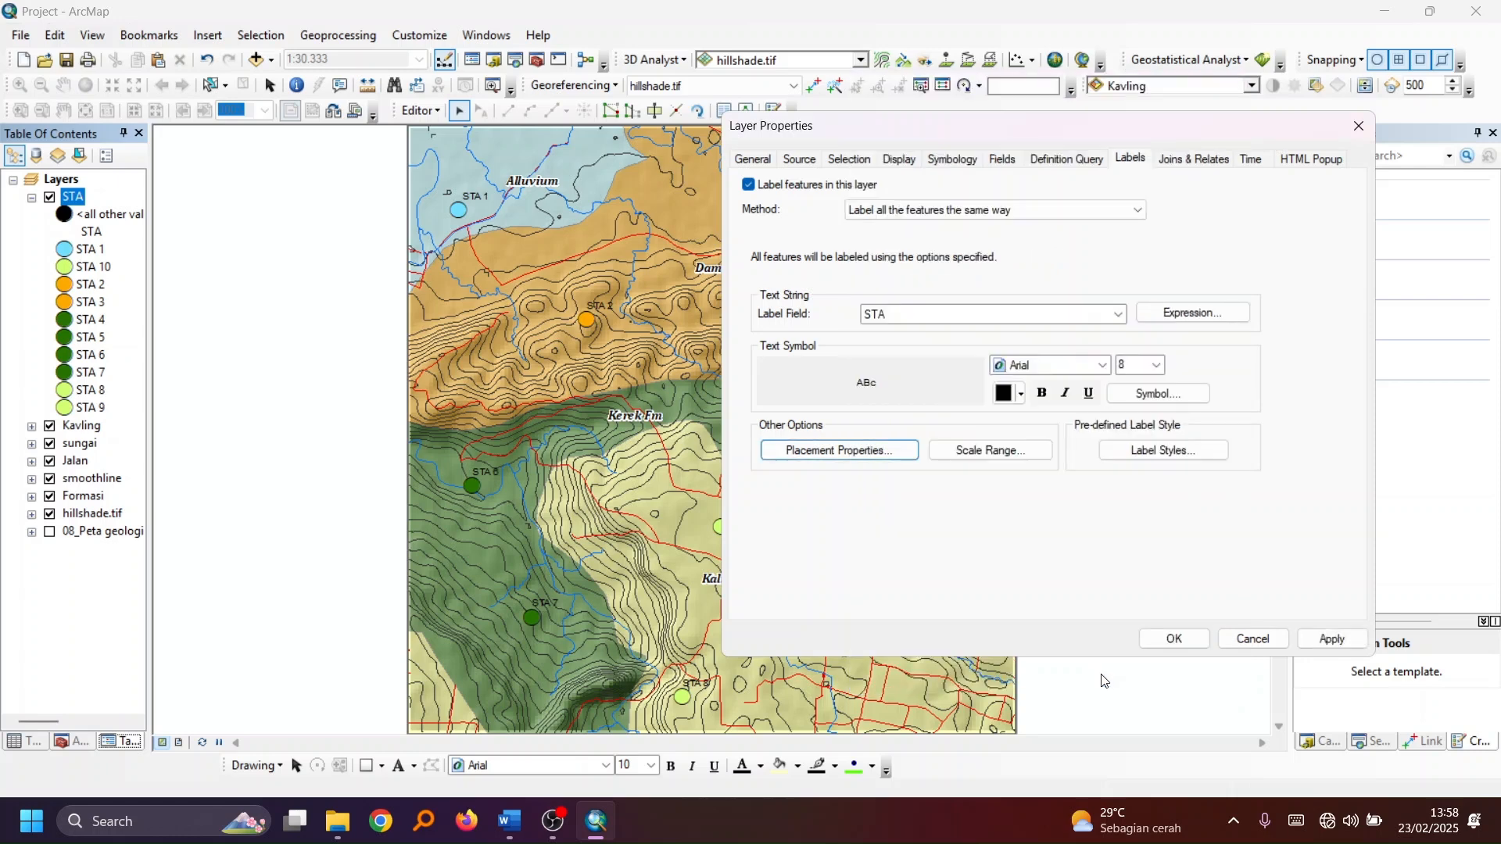
Change the font of the STA layer's label text to Cambria
left_click(1103, 365)
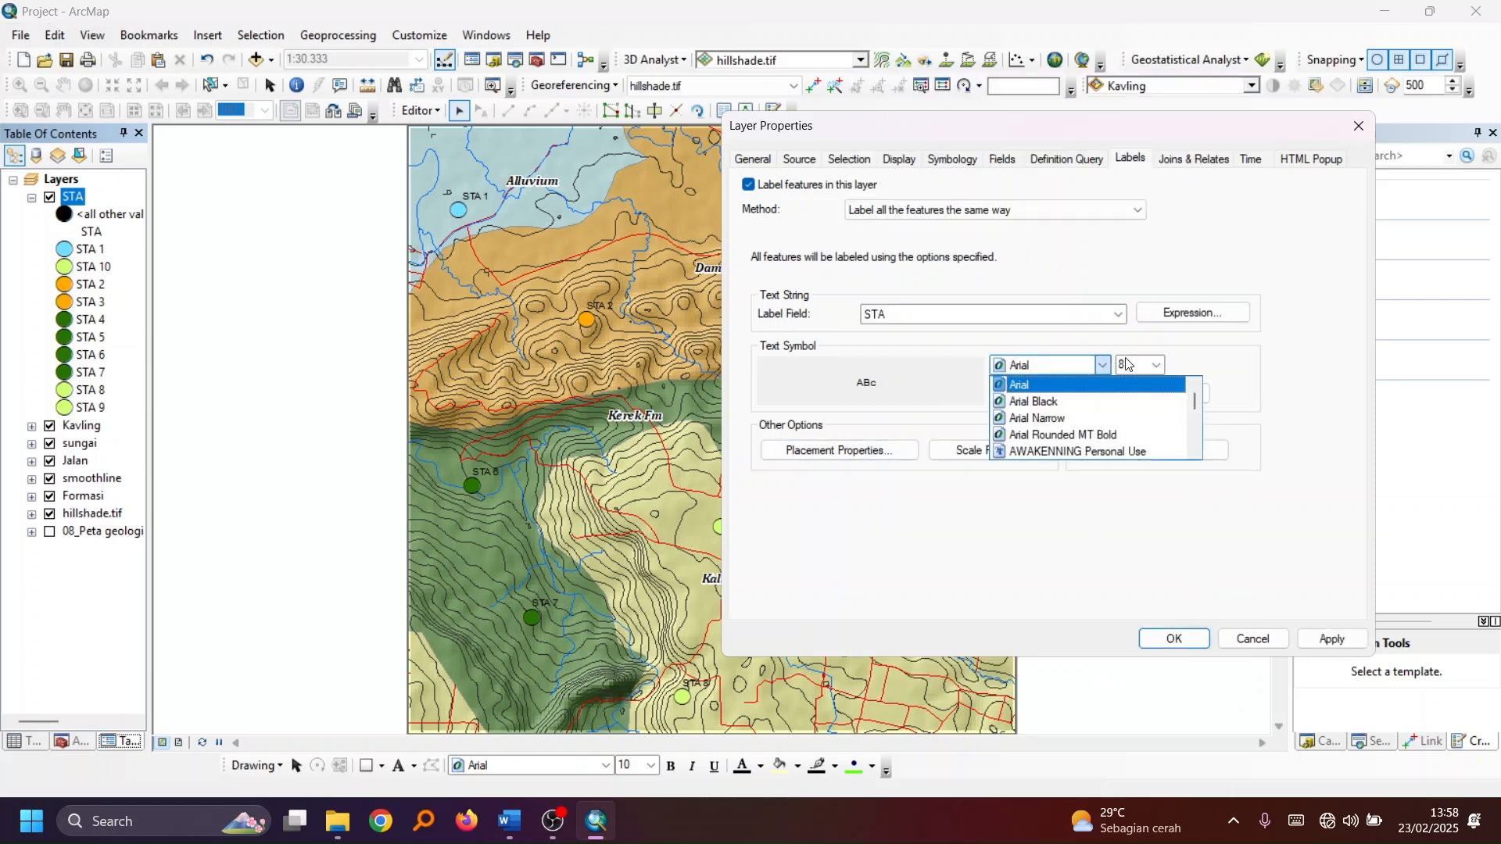
left_click(1115, 402)
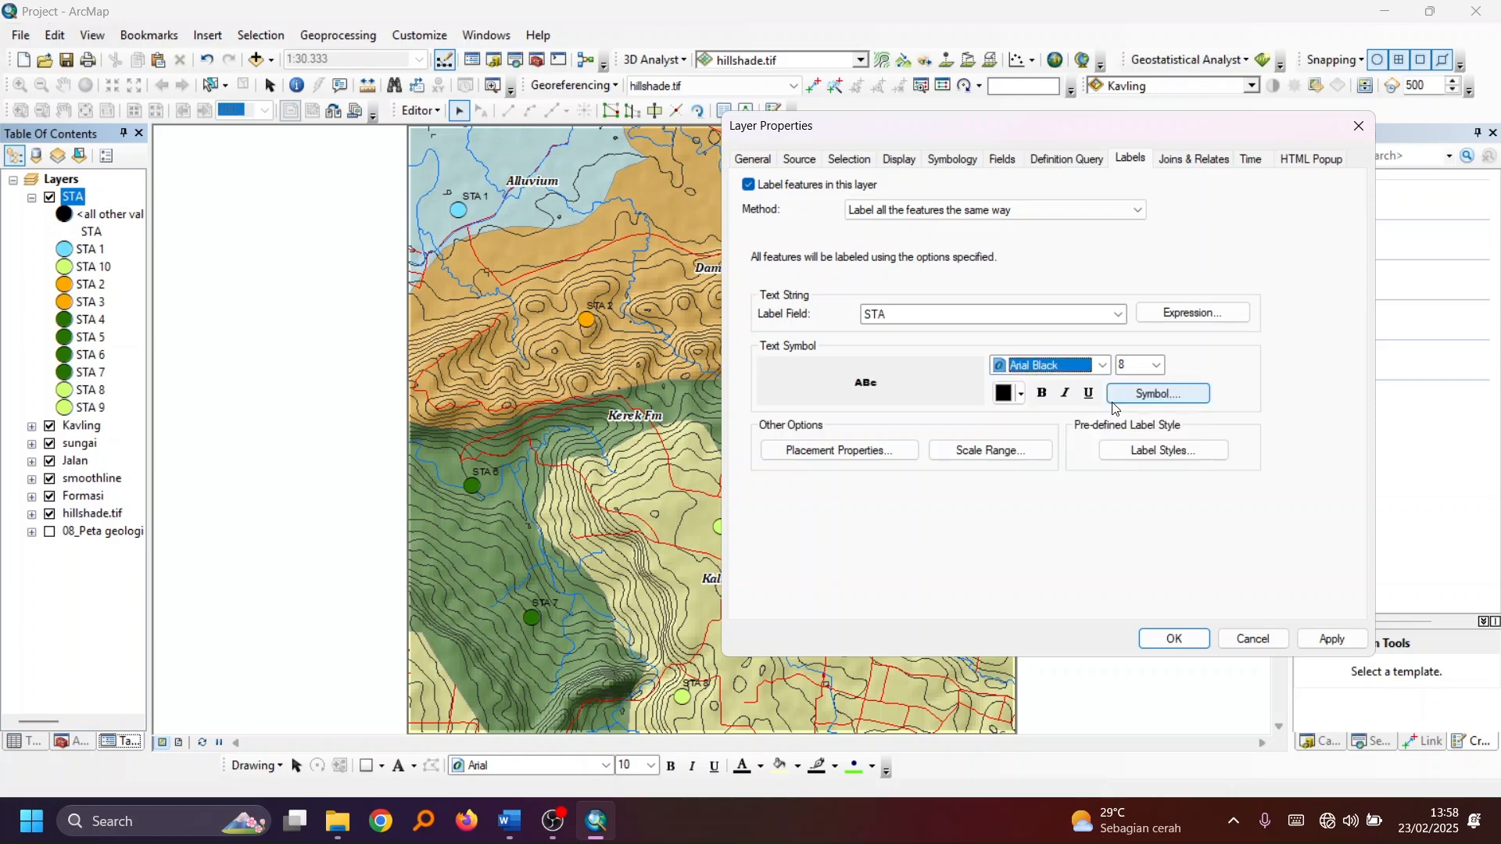
left_click(1104, 365)
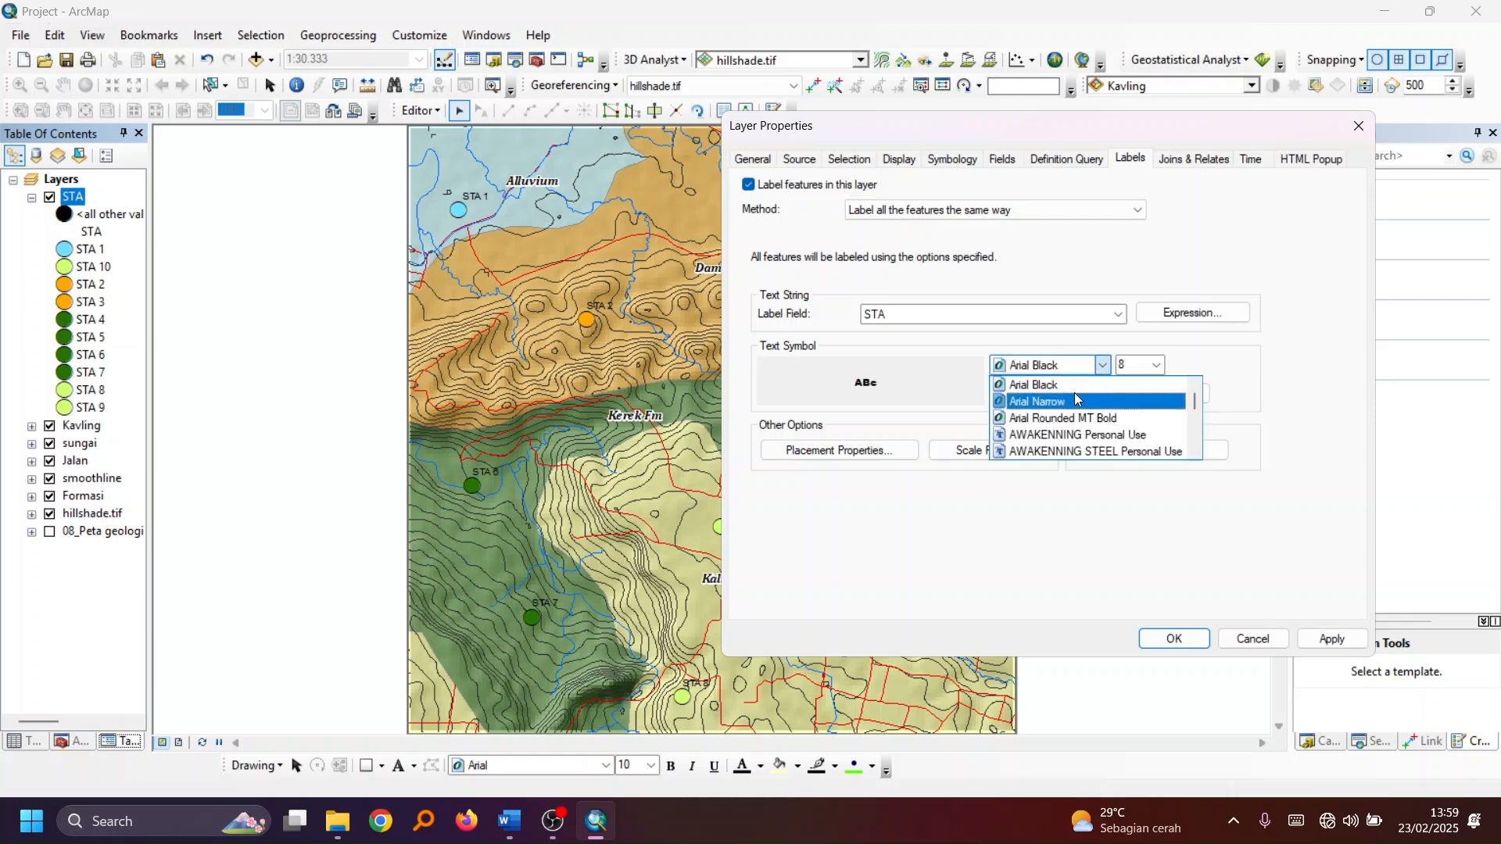
left_click_drag(1196, 400, 1194, 415)
scroll(1139, 438, "up", 6)
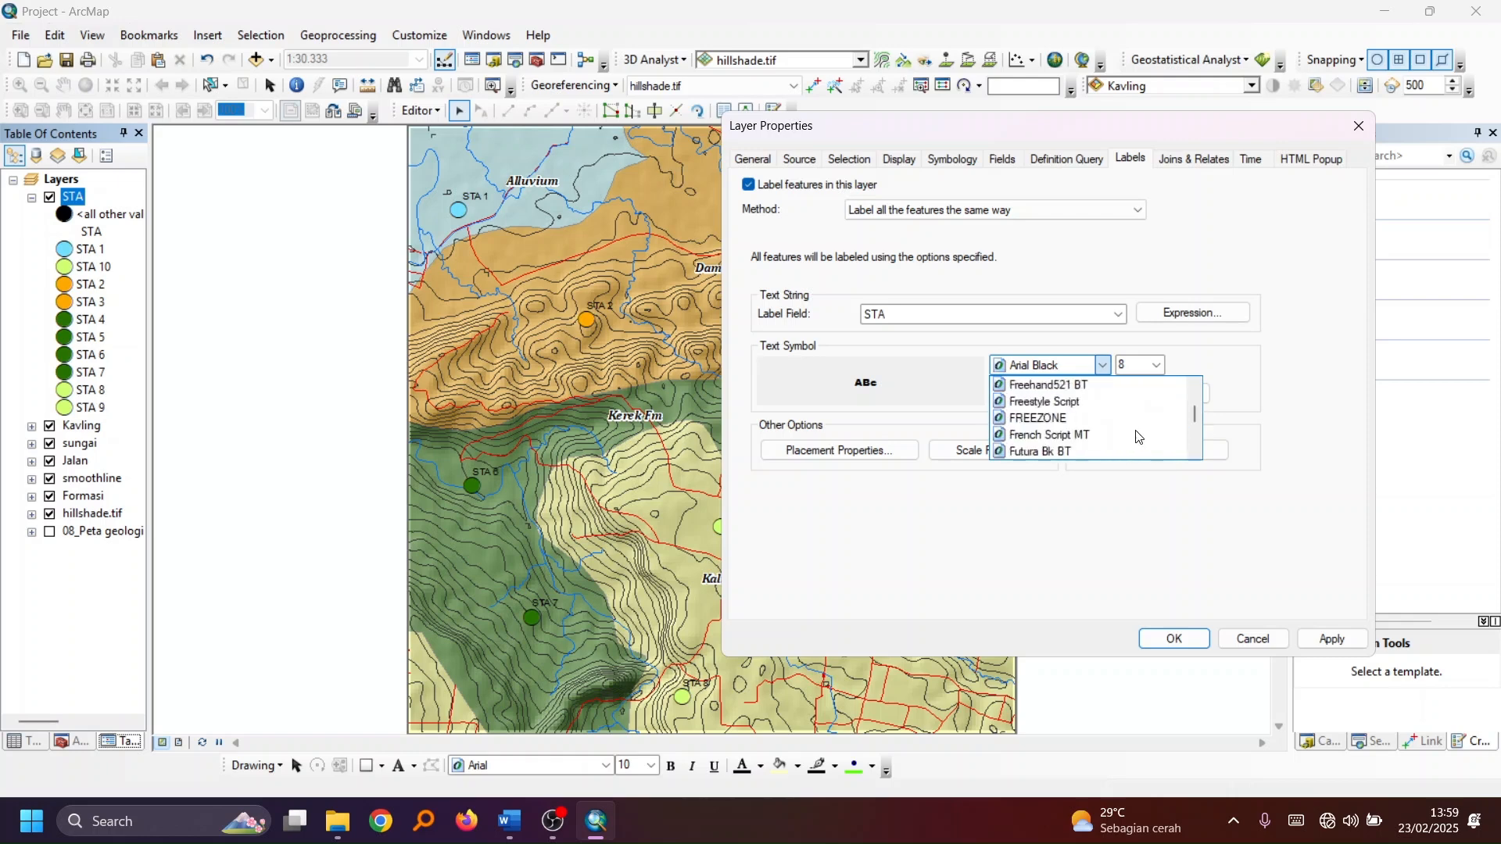
scroll(1139, 438, "up", 12)
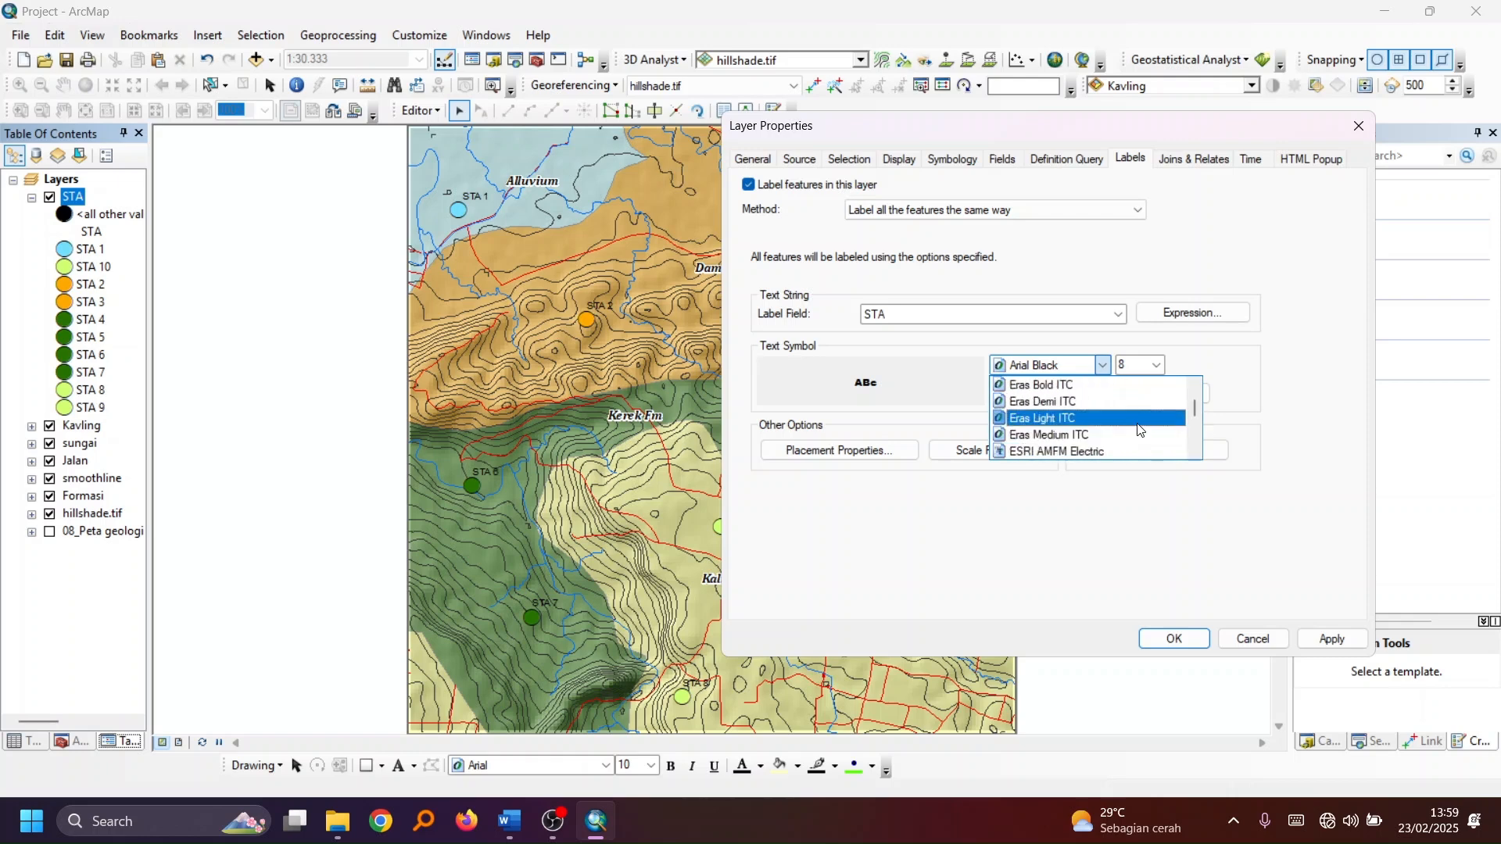
scroll(1141, 430, "up", 1)
scroll(1141, 430, "down", 3)
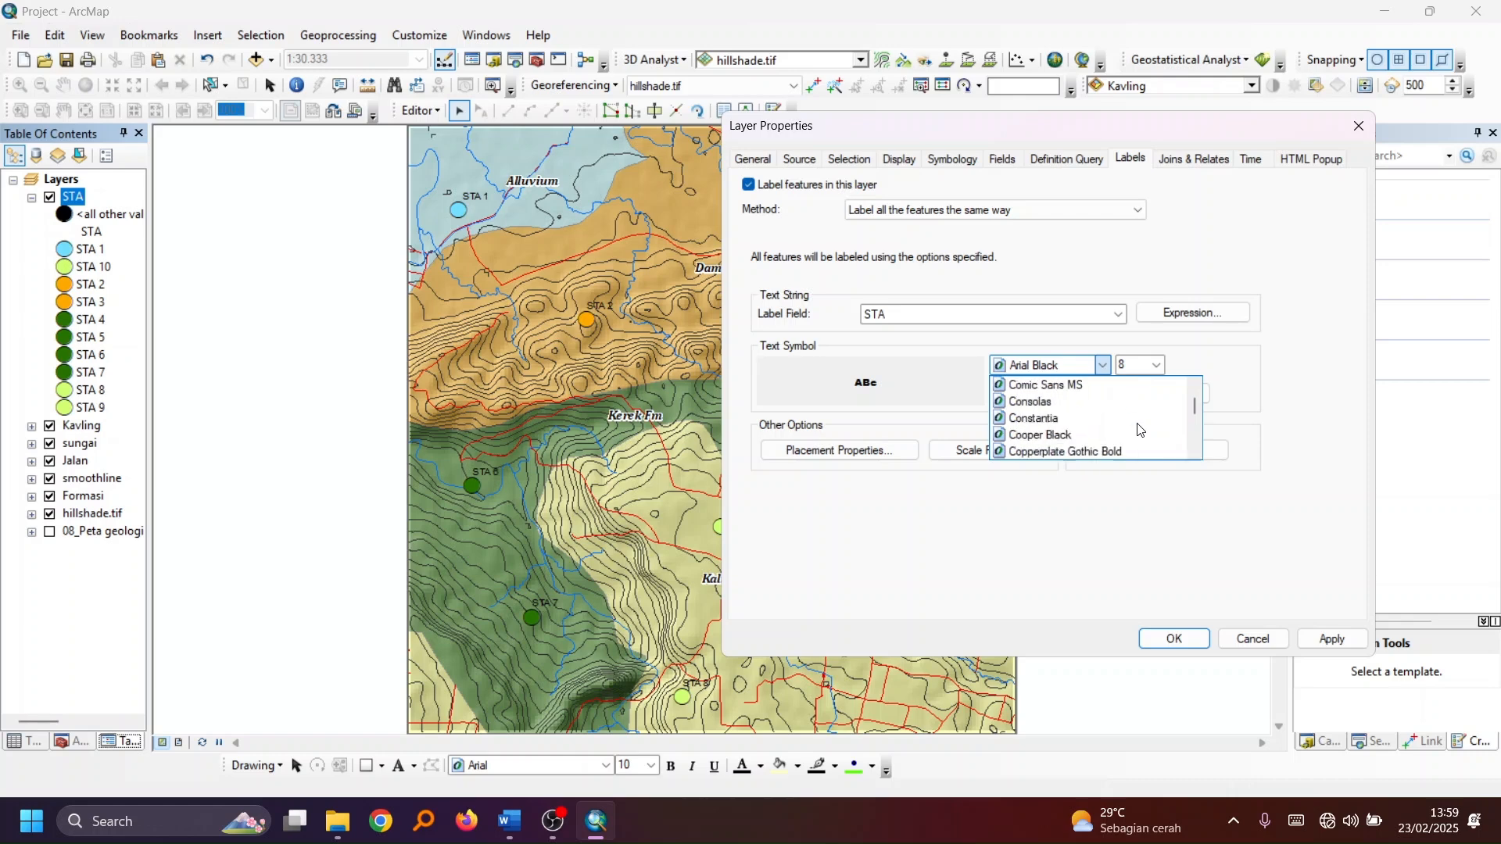
scroll(1141, 430, "up", 9)
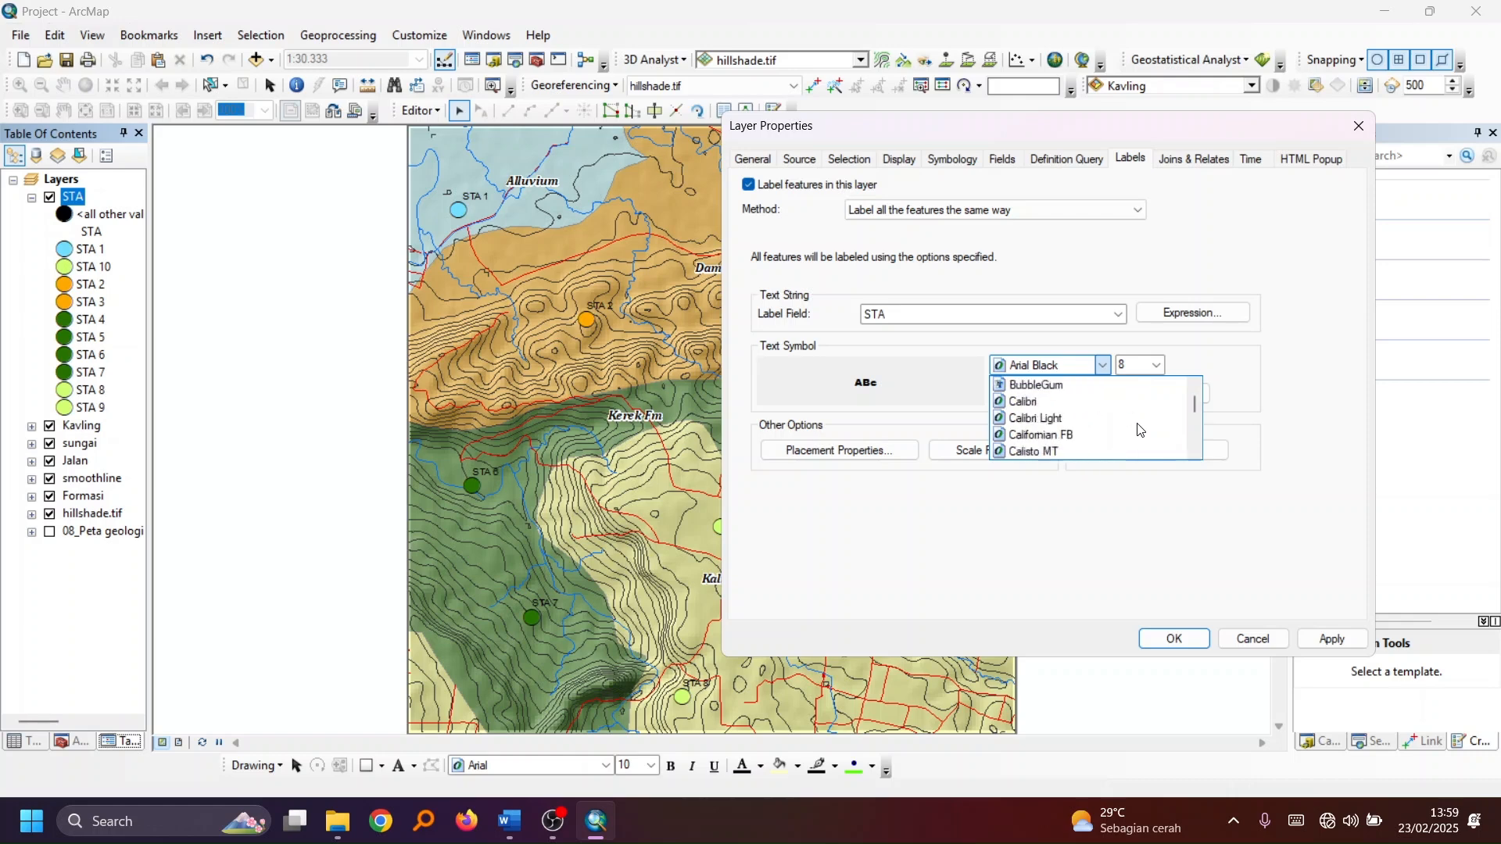
scroll(1141, 430, "down", 2)
scroll(1141, 430, "down", 1)
left_click(1126, 420)
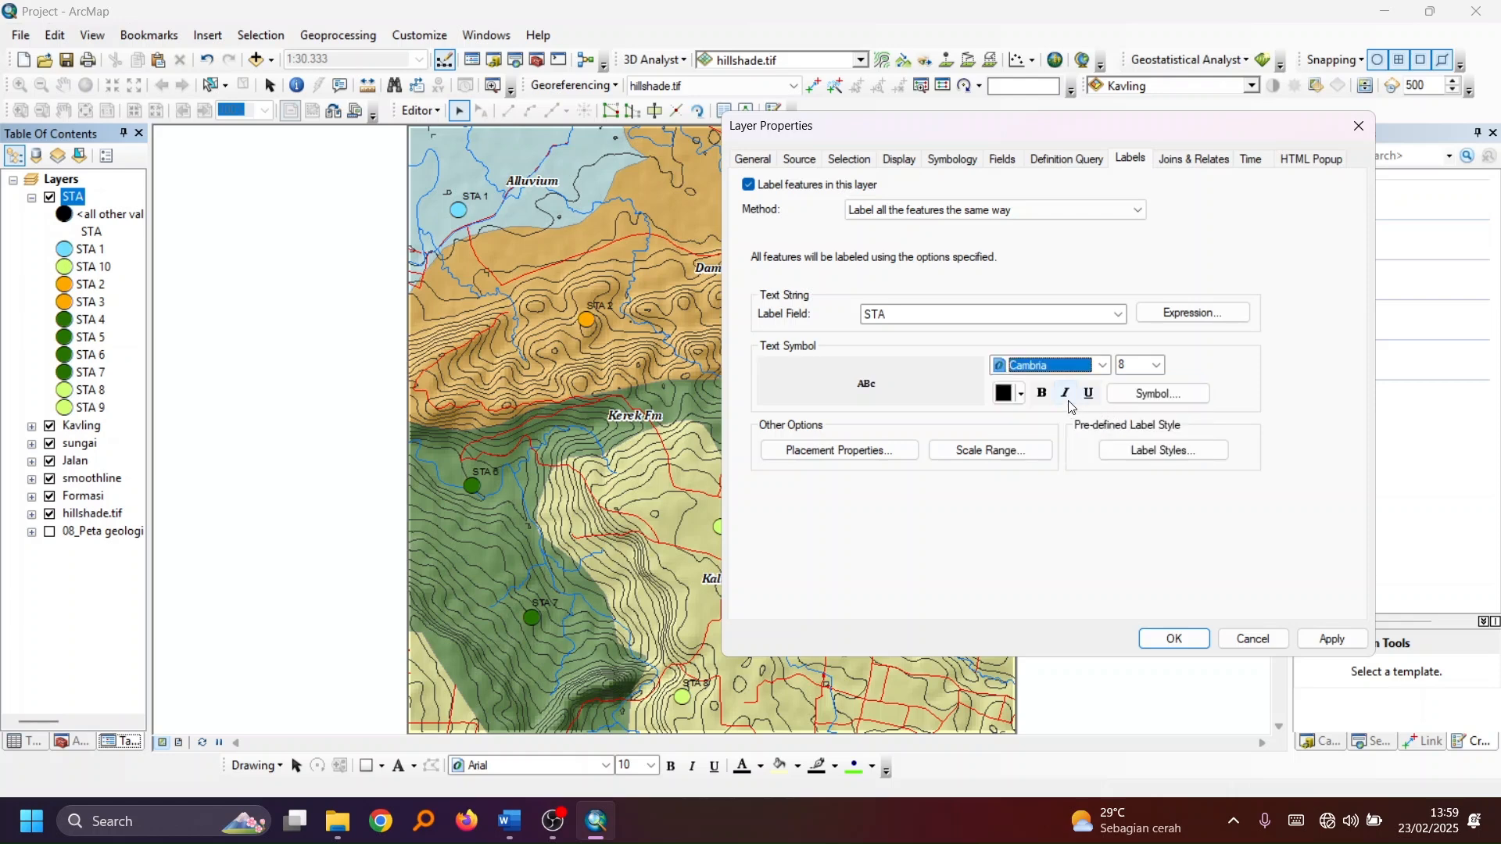
Try the STA labels on the map at text size 10 and at size 8
left_click(1156, 365)
left_click(1126, 407)
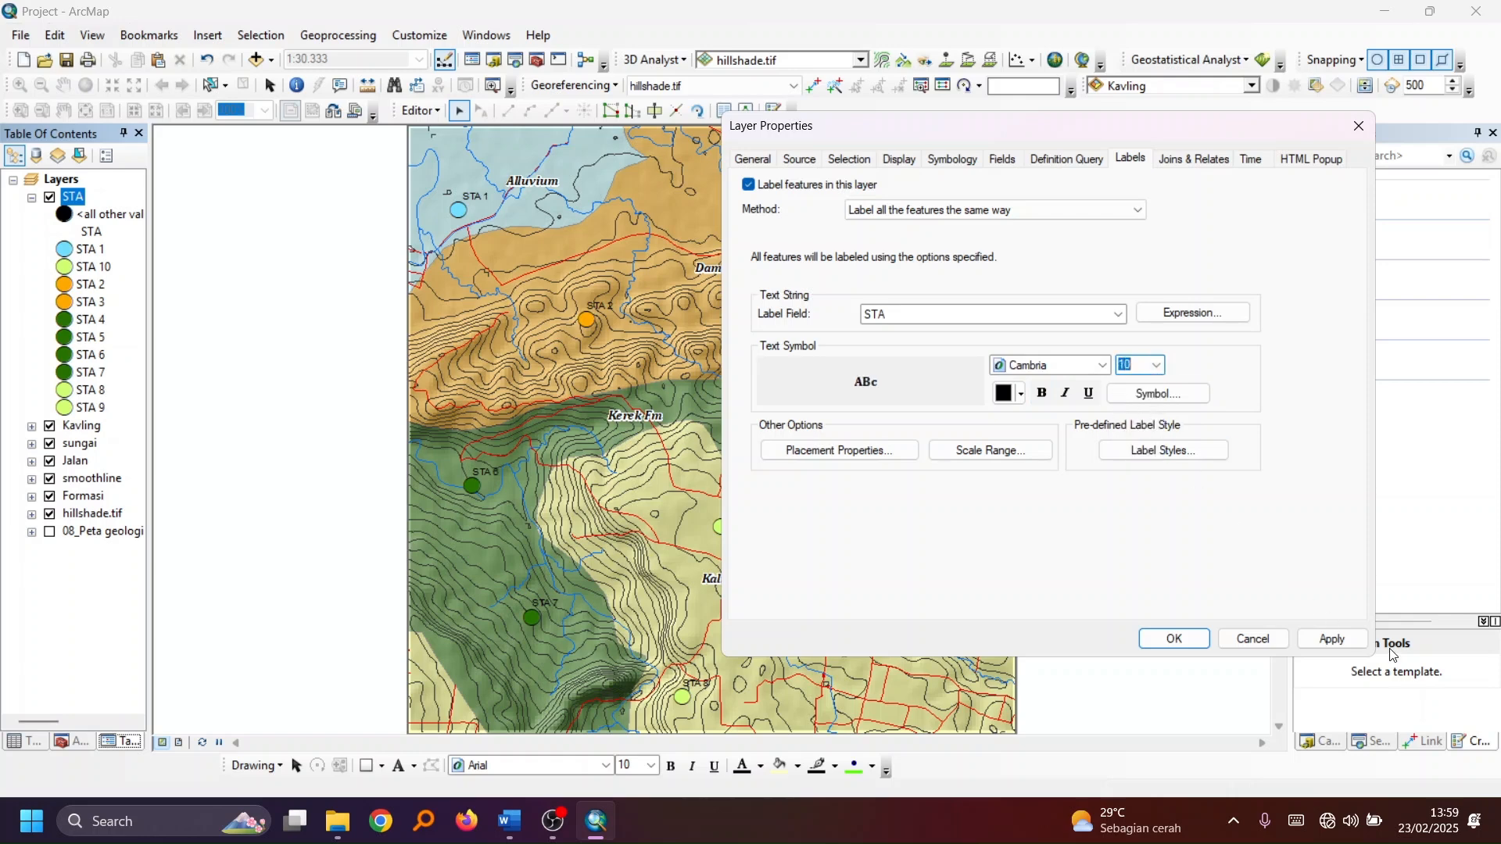
left_click(1342, 644)
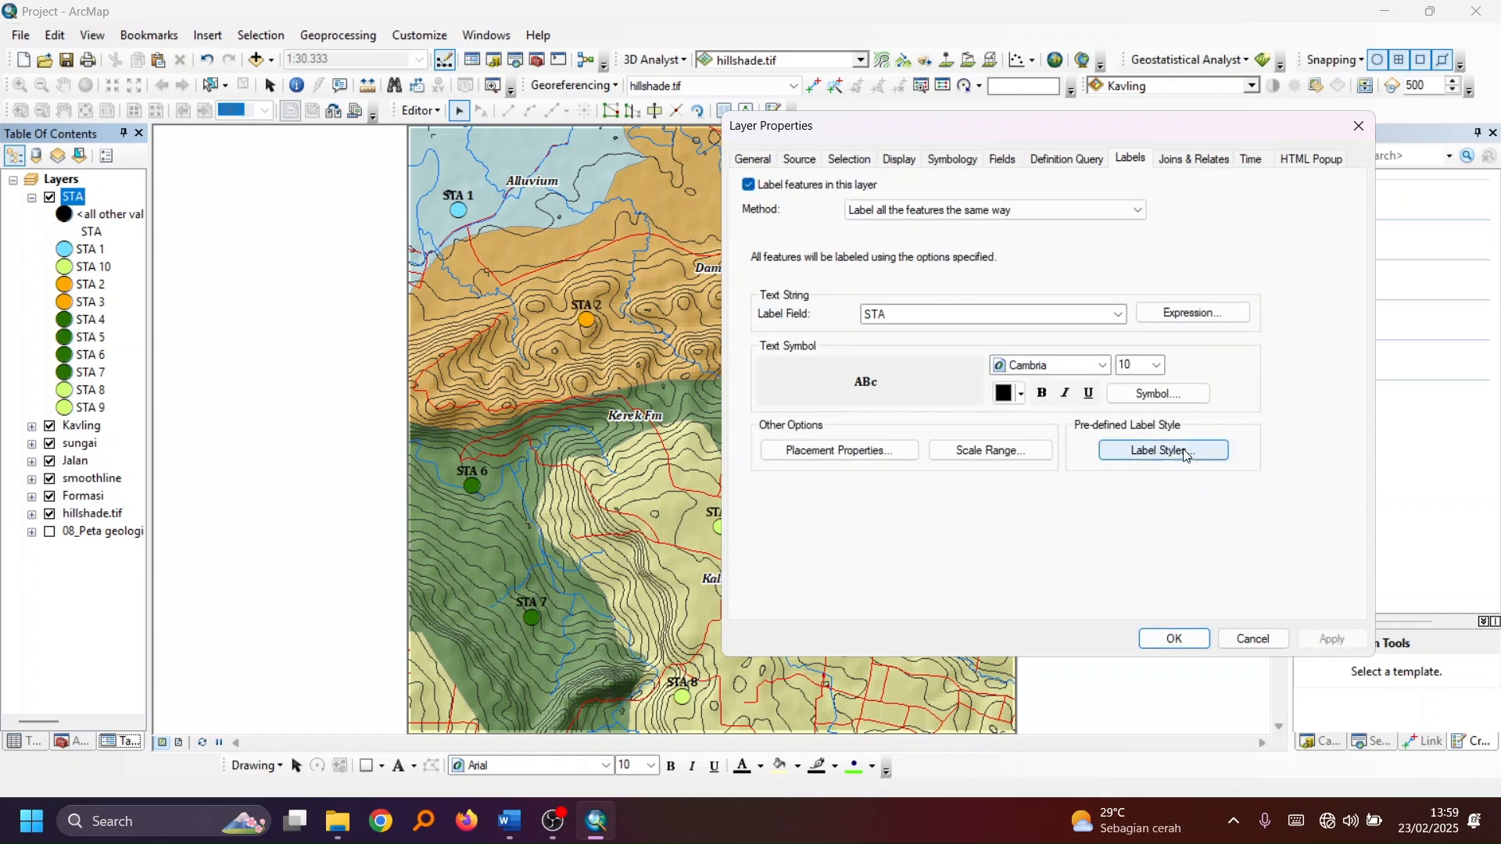
left_click(1156, 365)
left_click(1134, 396)
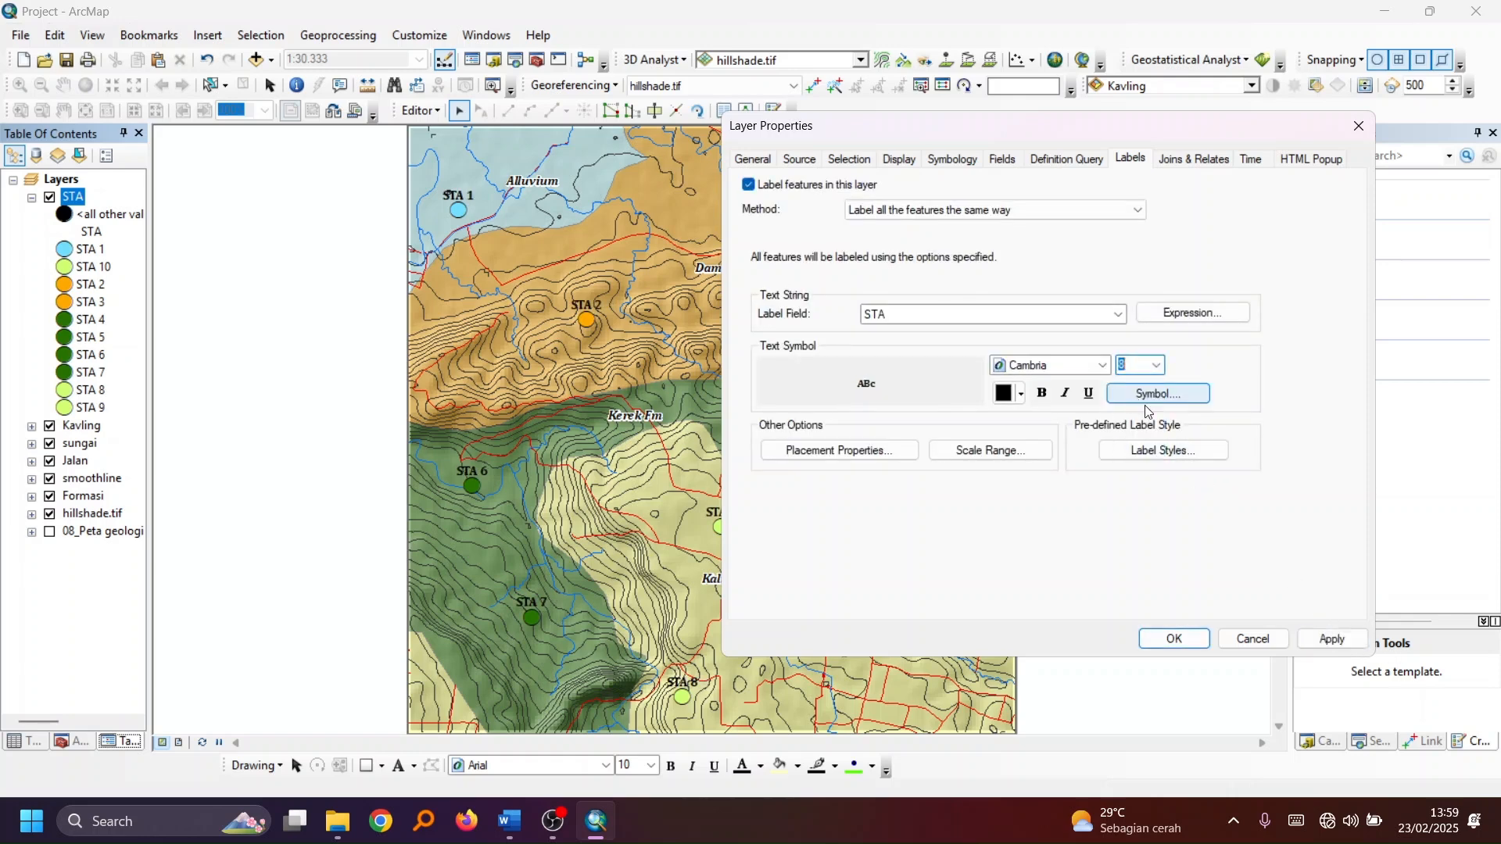
left_click(1338, 639)
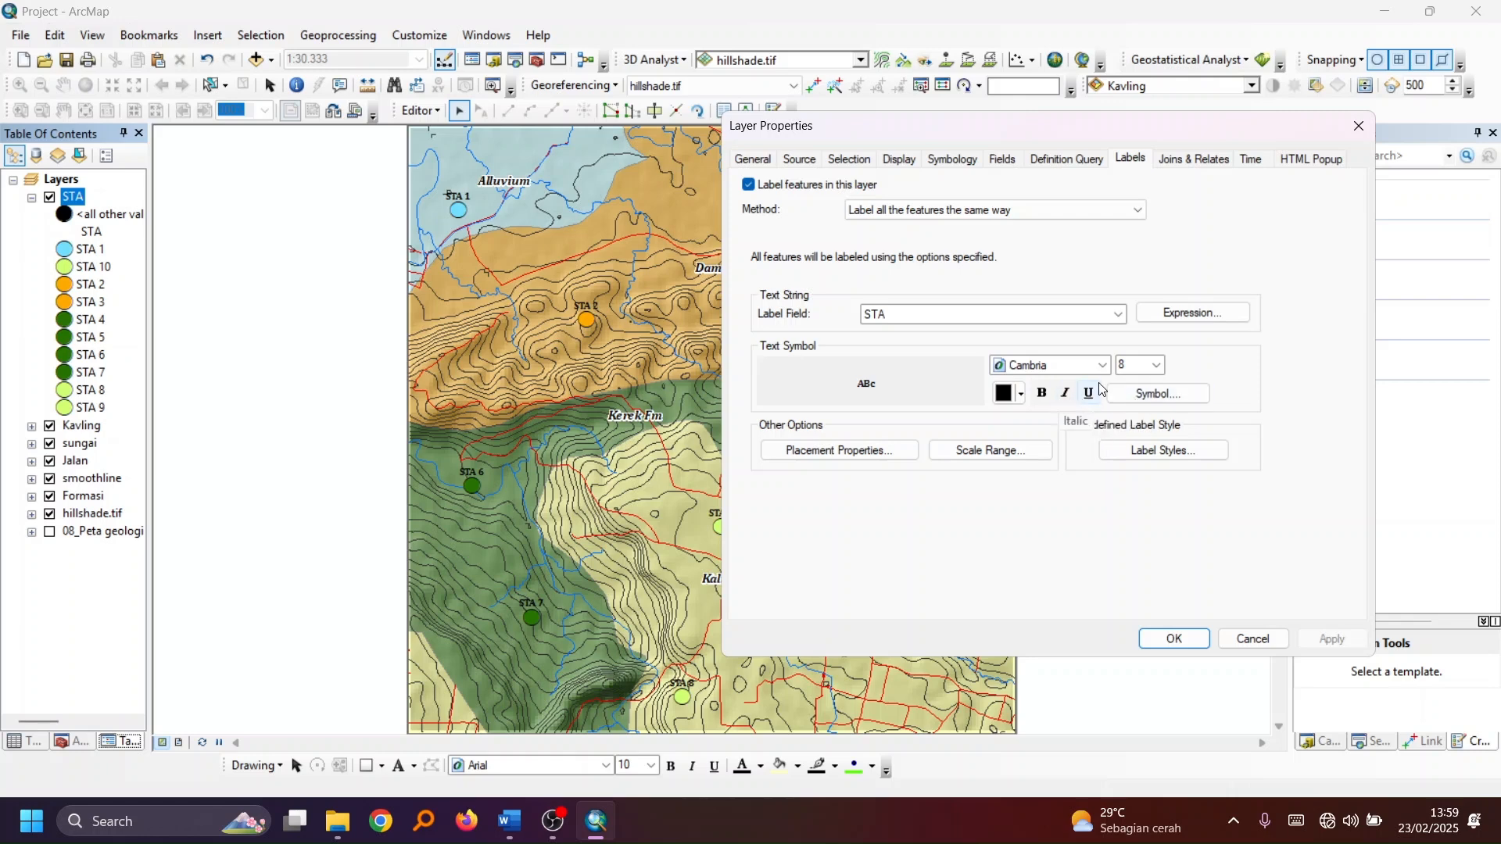
Set the STA label text size to 9, add a Halo mask of size 1,3 and apply the label settings
left_click(1158, 365)
left_click(1133, 391)
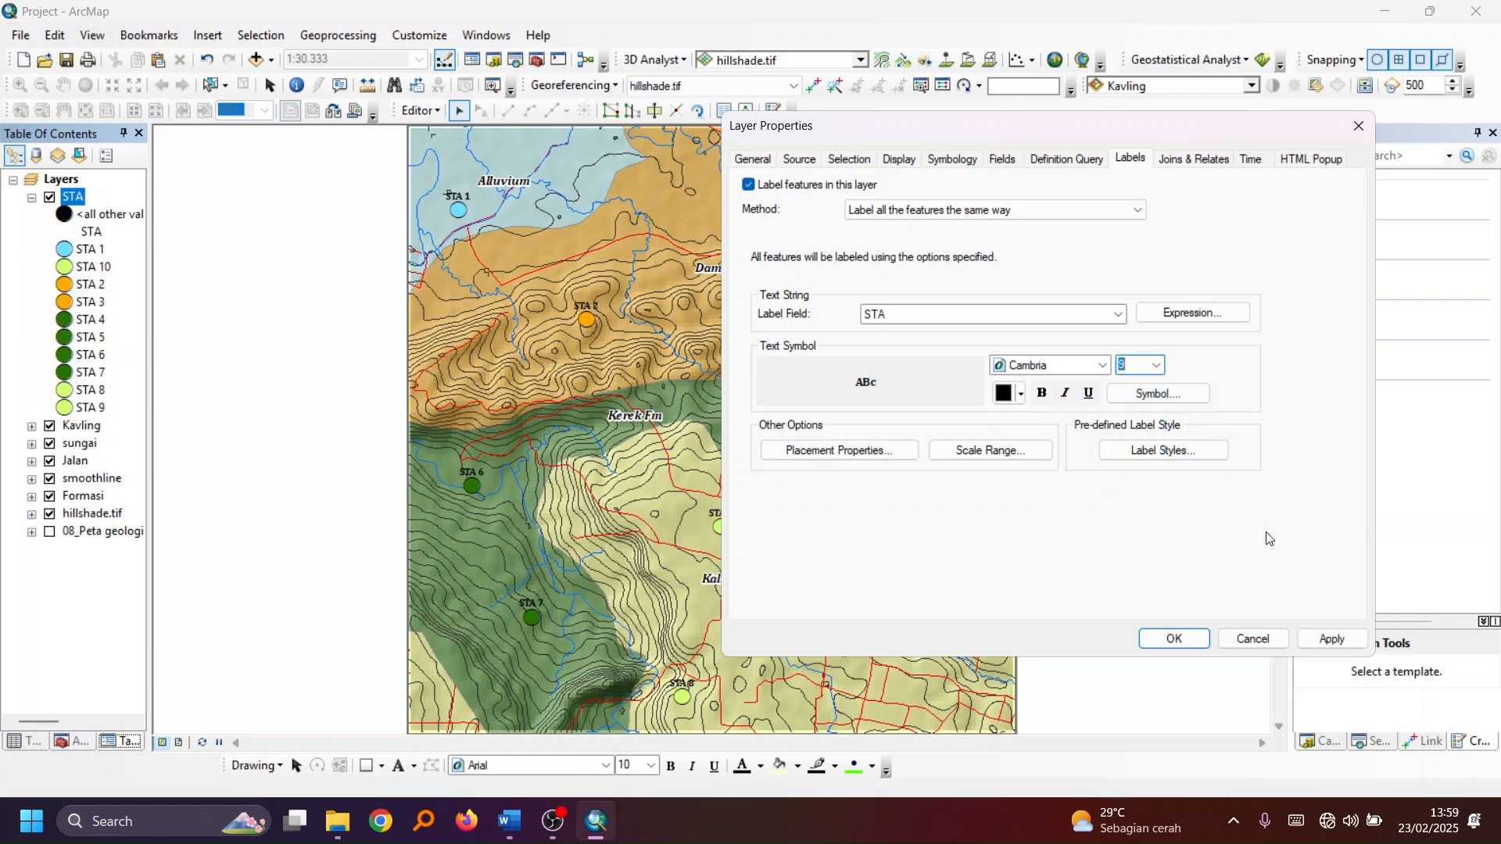
left_click(1163, 396)
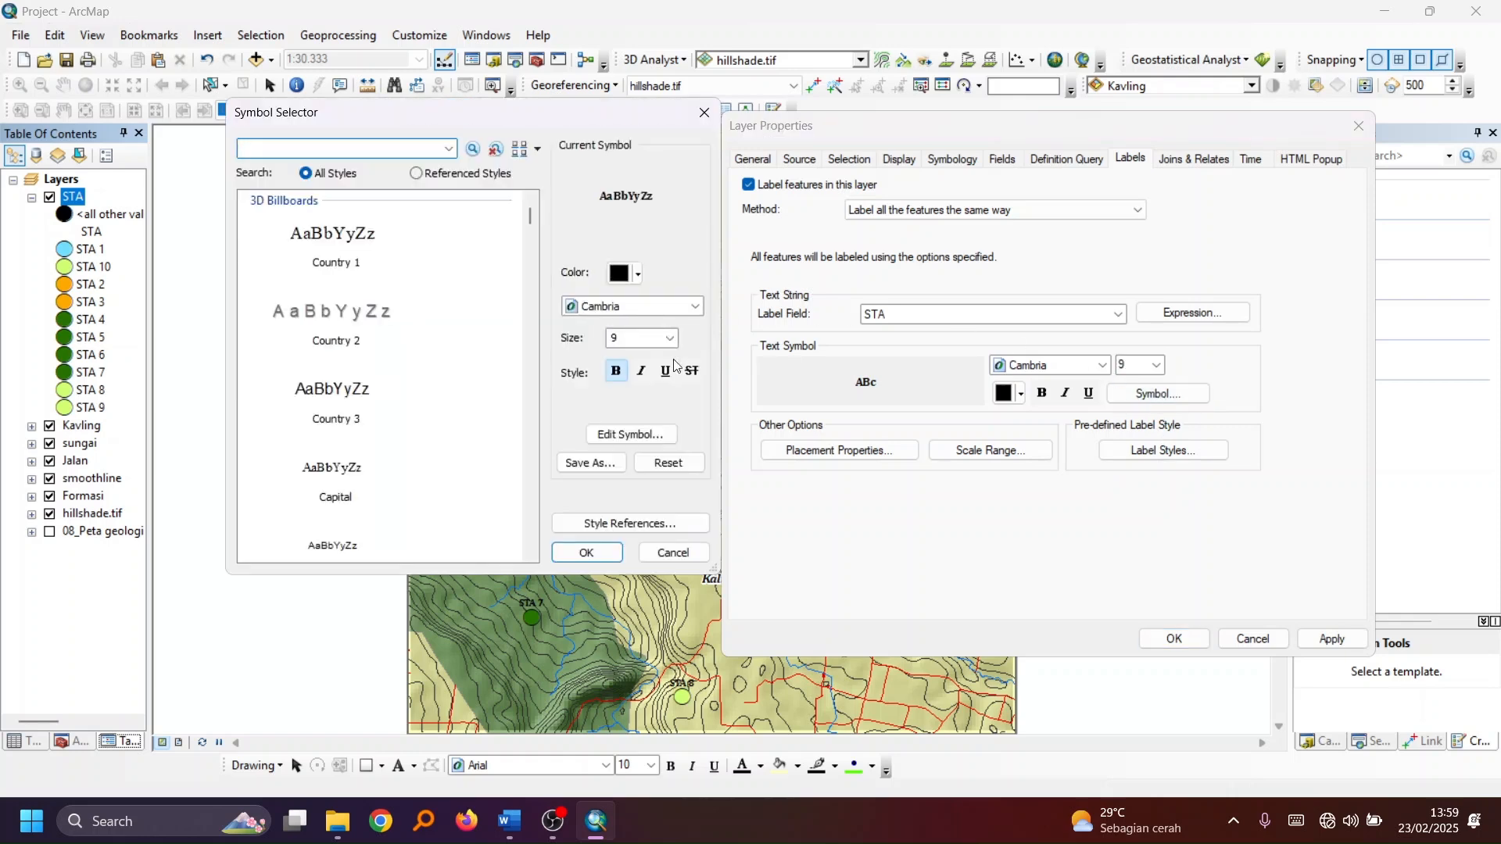
left_click(633, 434)
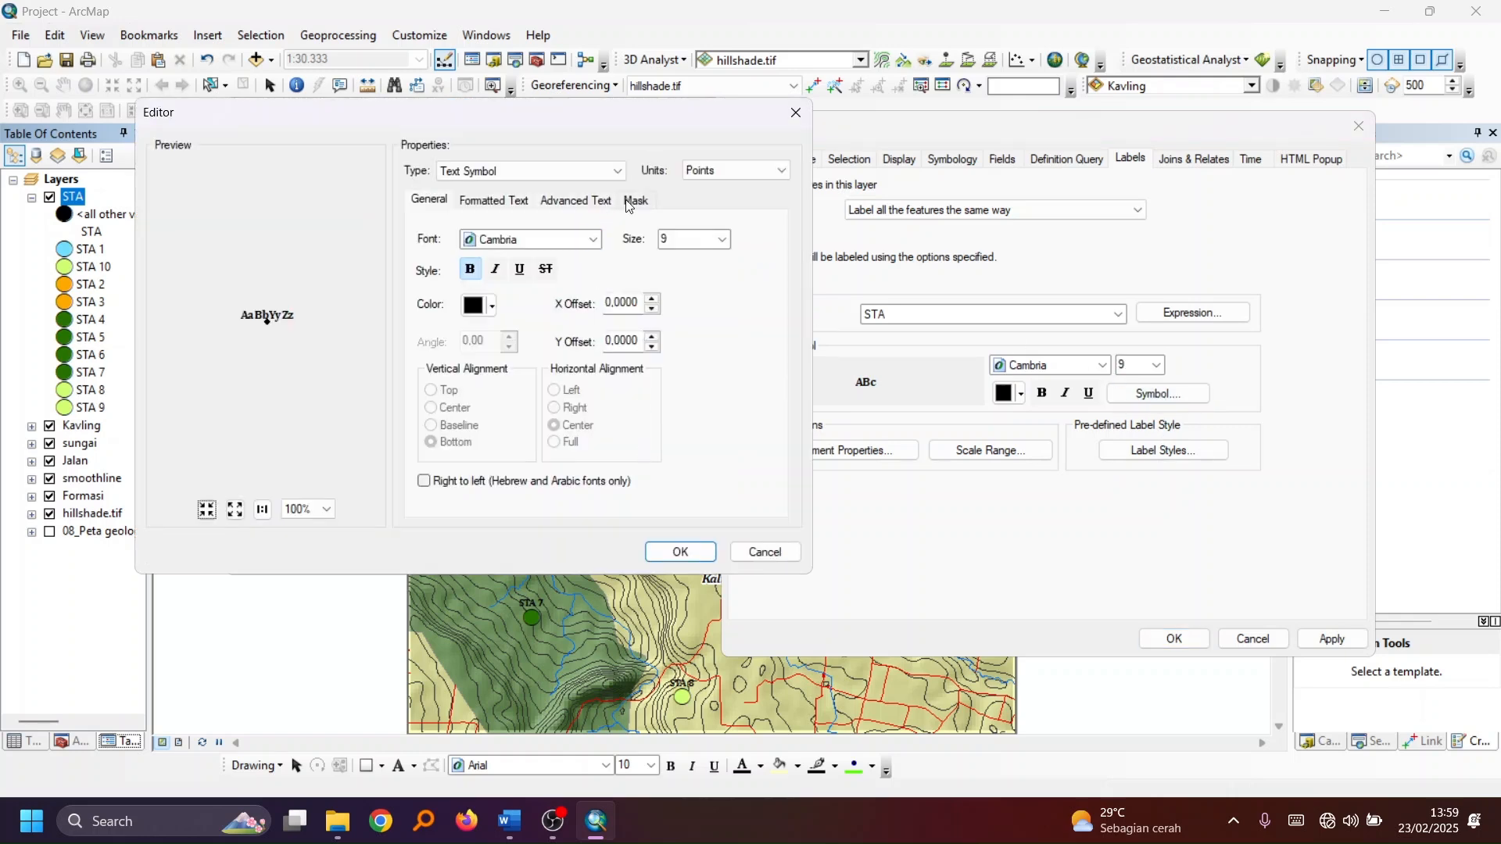
left_click(635, 201)
left_click(447, 286)
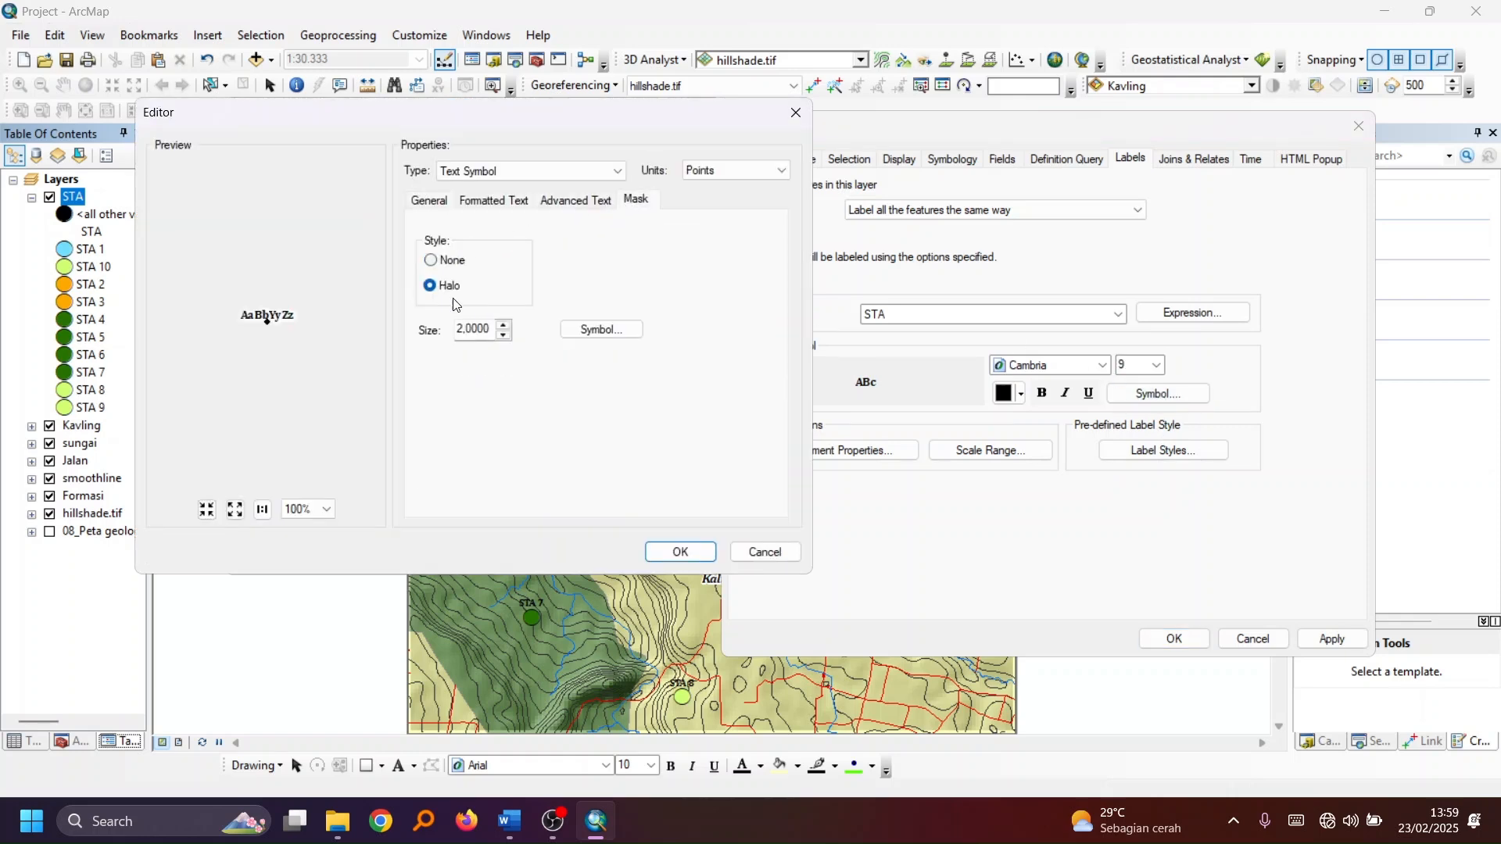
left_click(504, 335)
type("3")
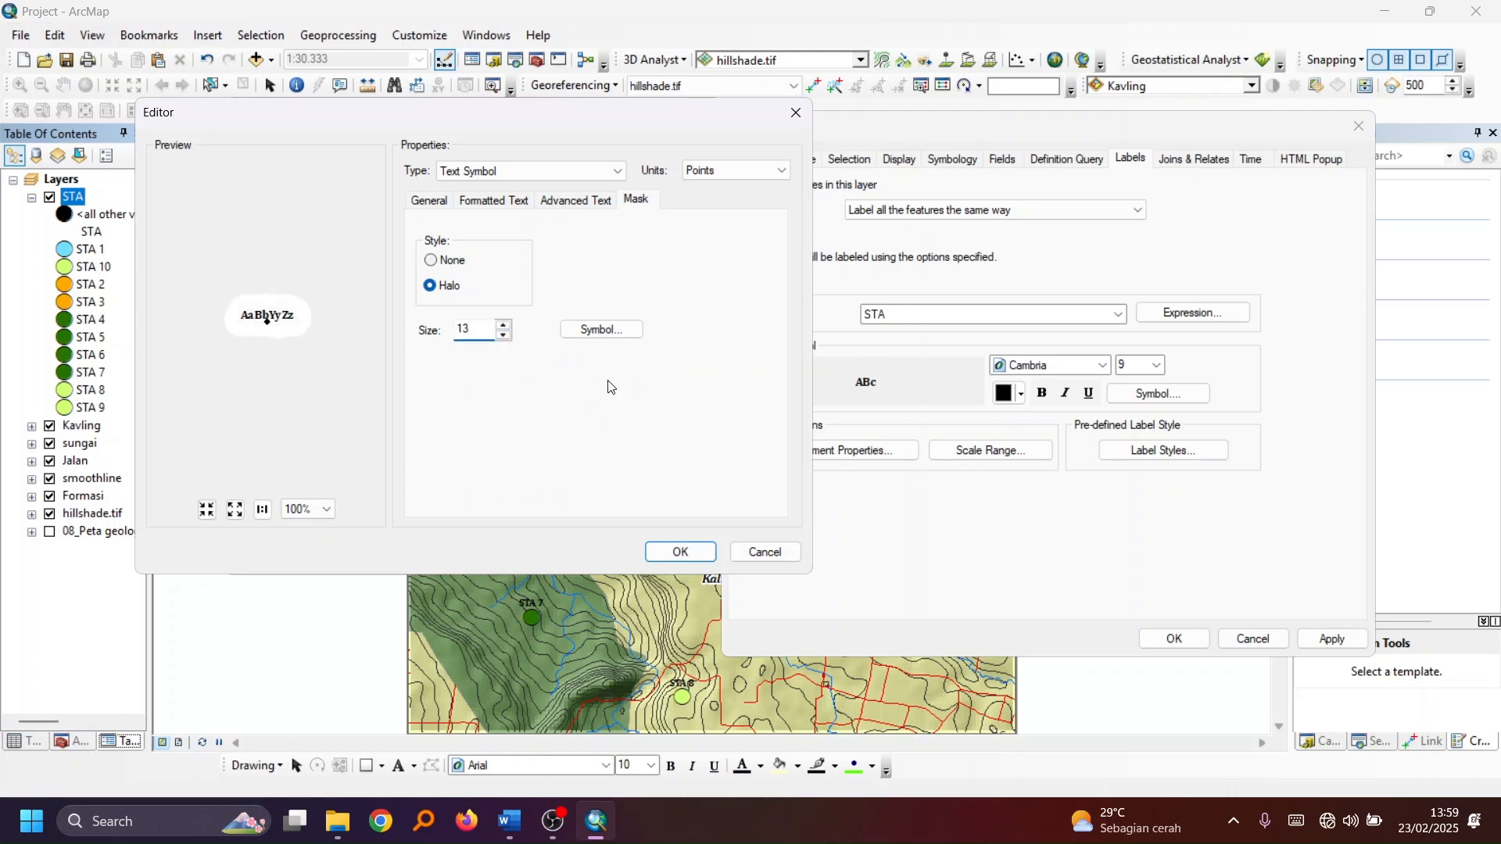
key("BackSpace")
type(",3")
left_click(681, 552)
left_click(587, 552)
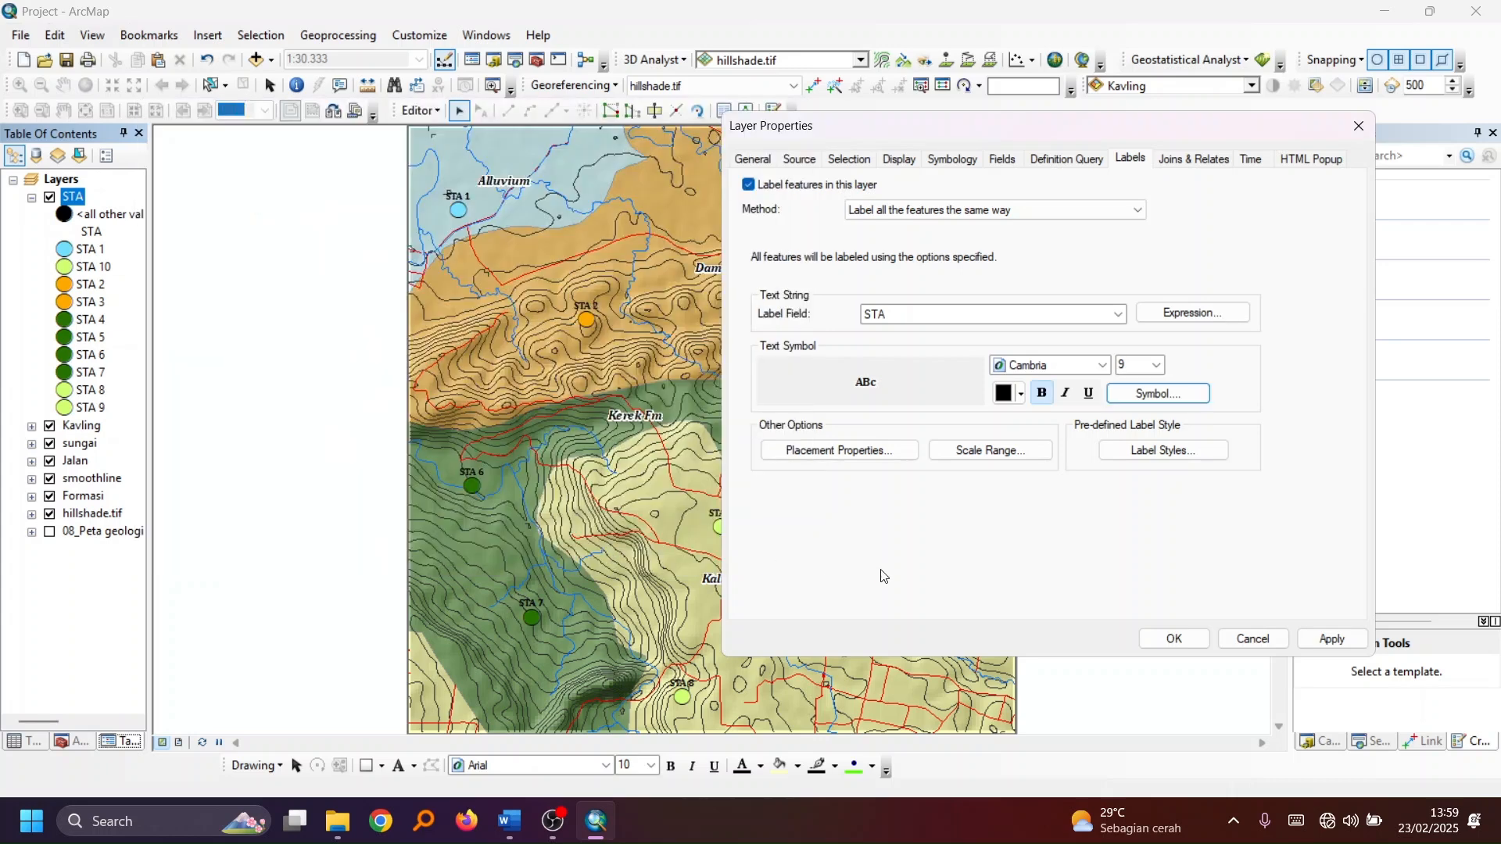
left_click(1313, 645)
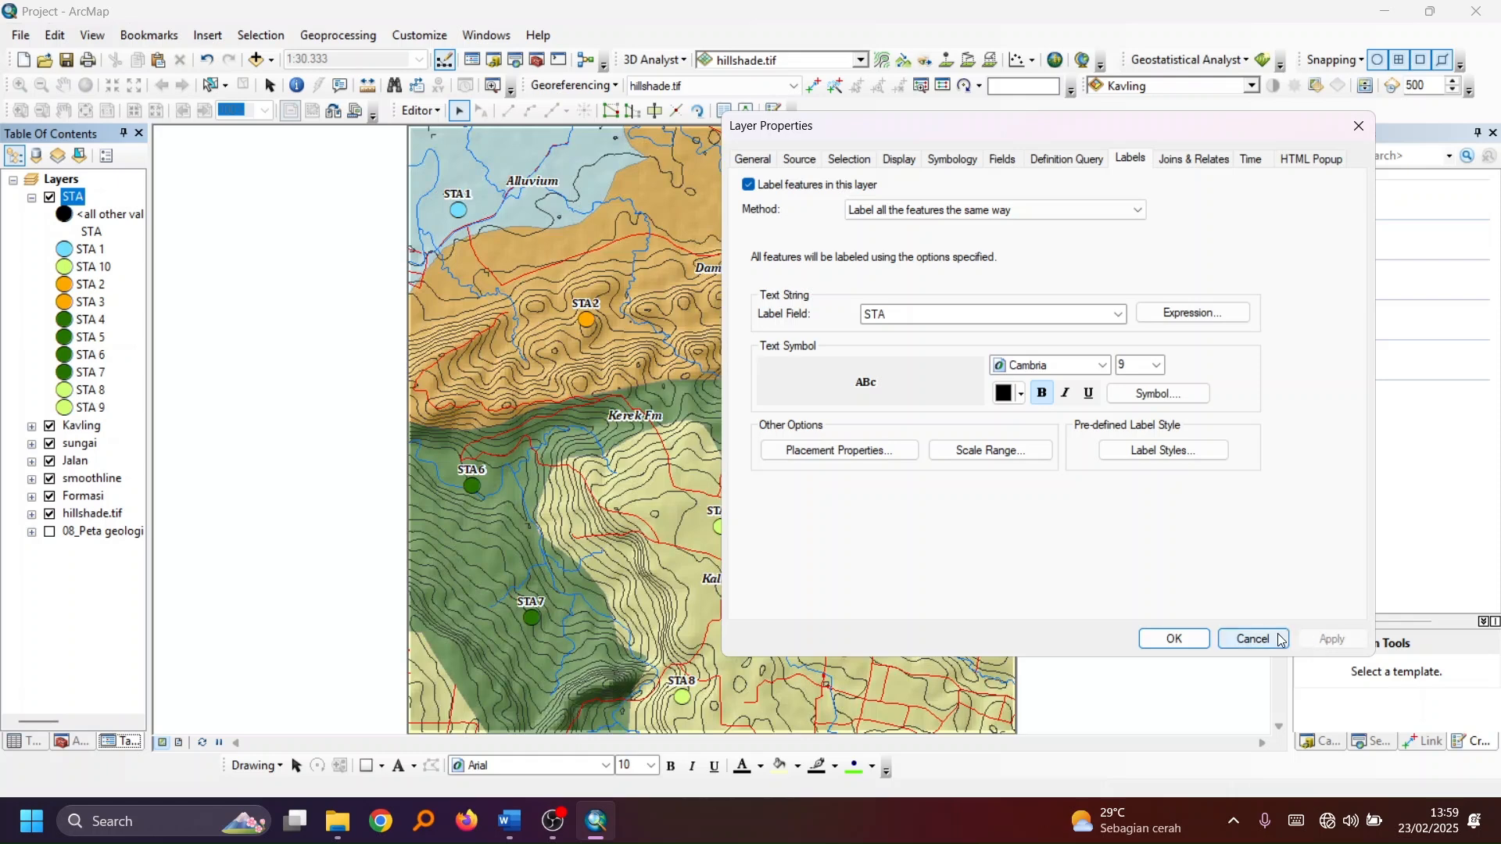
left_click(1175, 639)
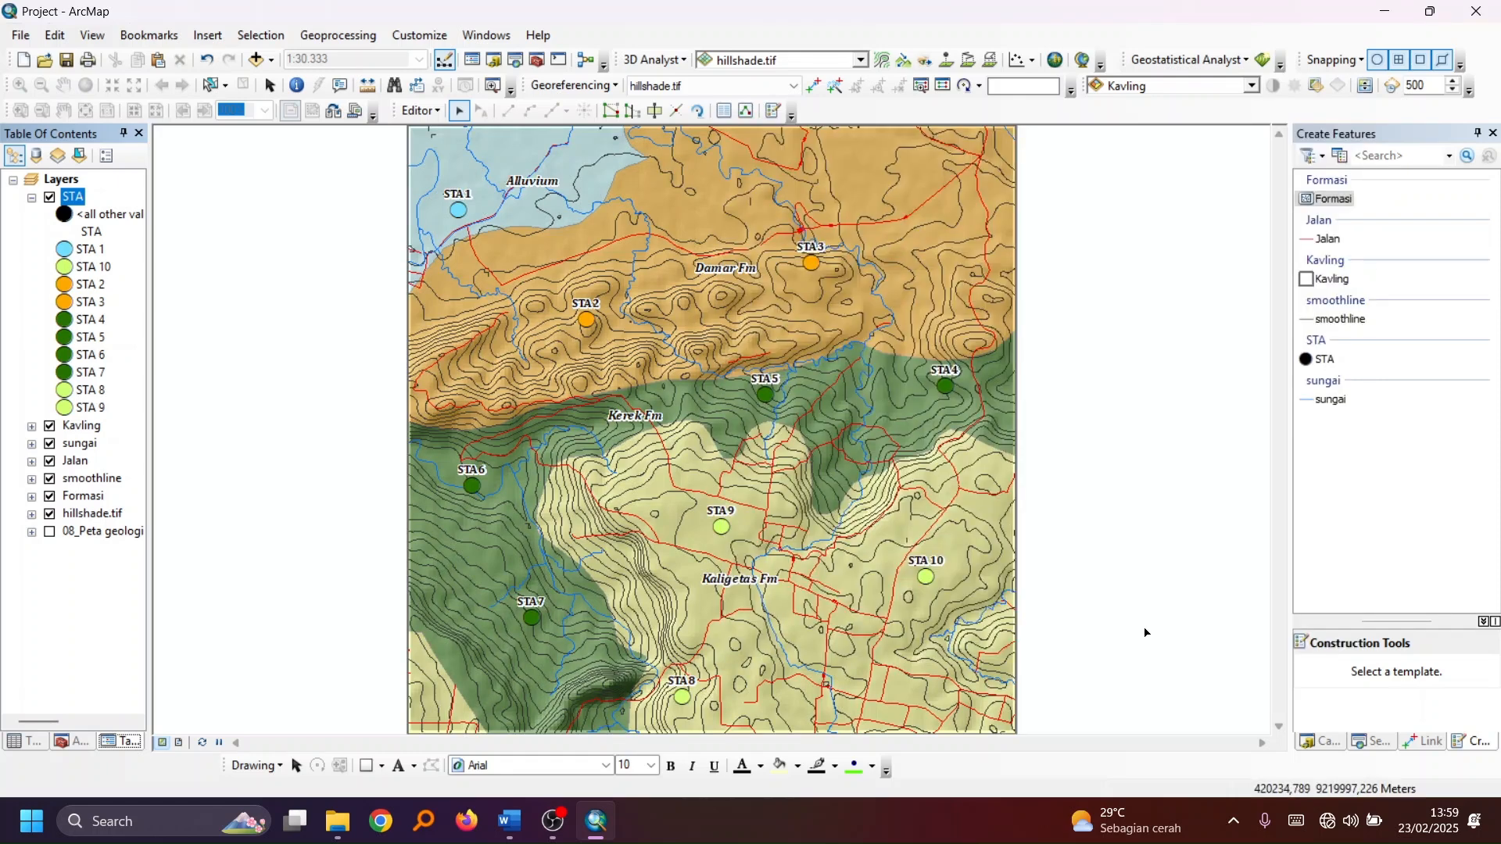
Open the STA layer's attribute table and widen it to reveal the coordinate columns
right_click(69, 203)
left_click(90, 253)
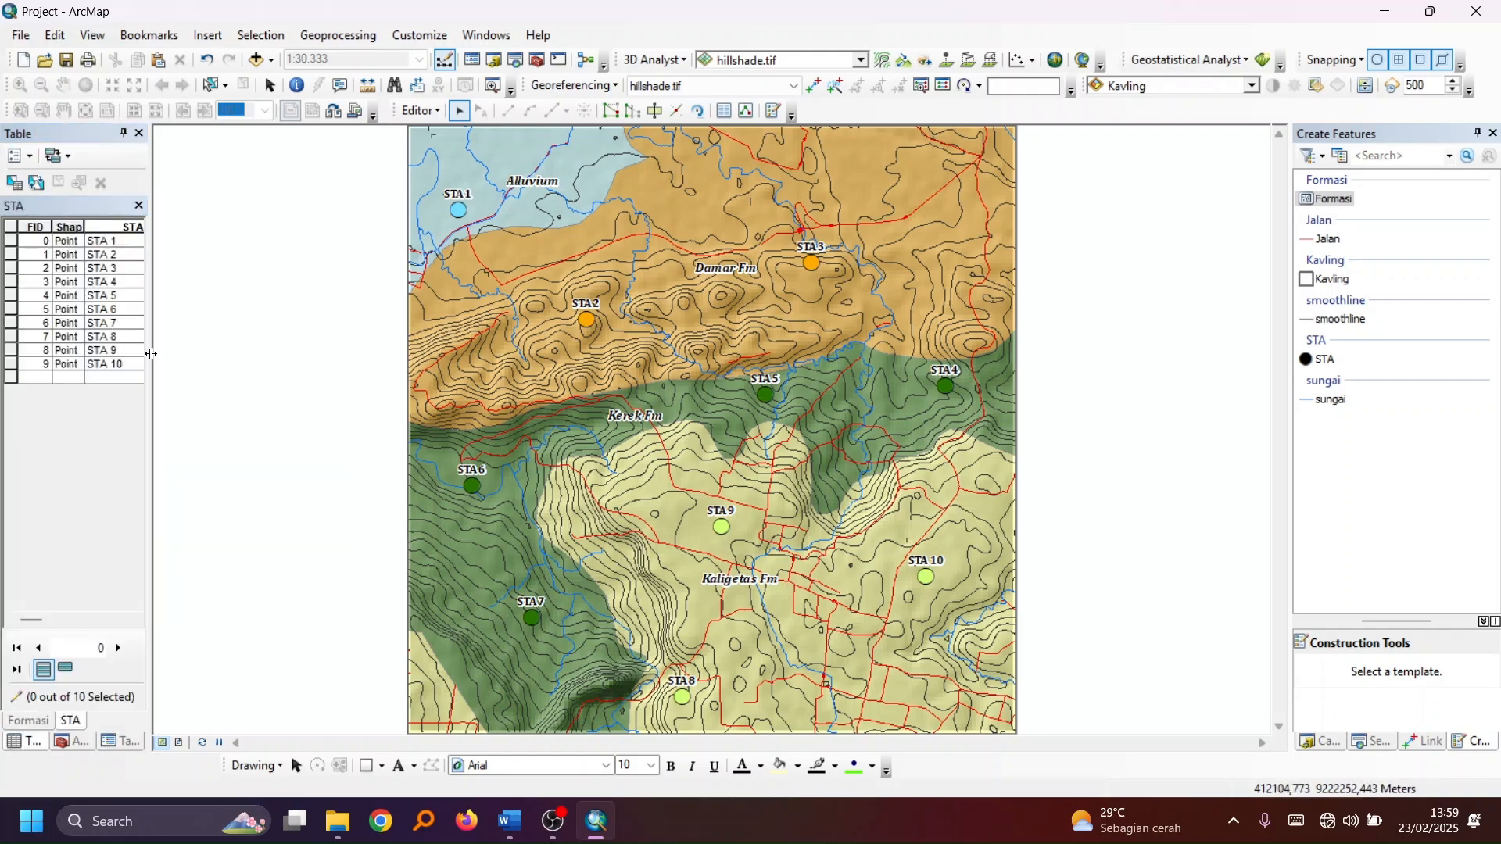
left_click_drag(325, 364, 379, 363)
End the current edit session and save the edits
left_click(421, 111)
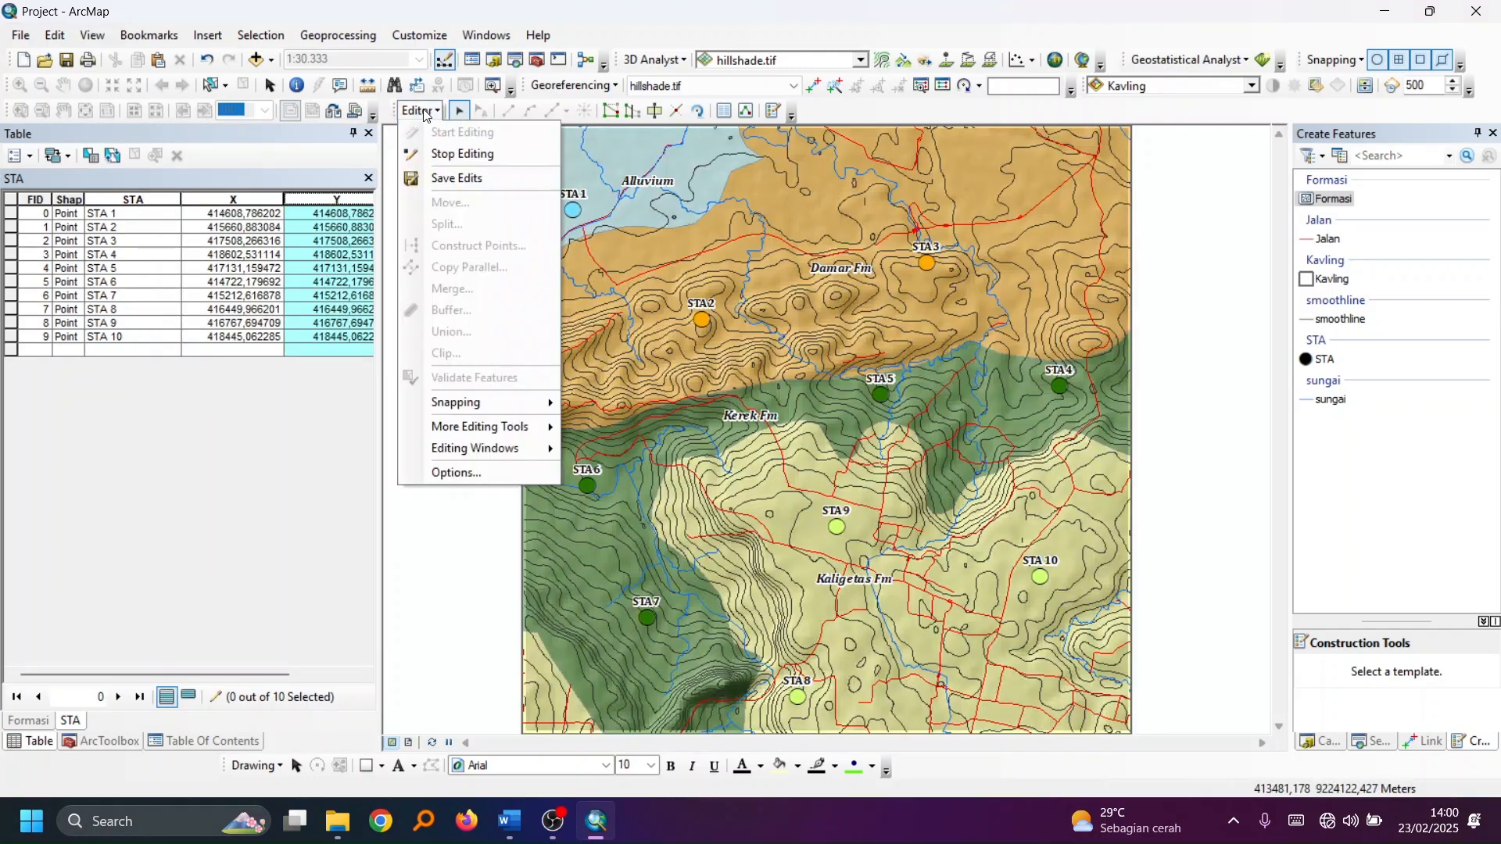
left_click(440, 155)
left_click(682, 470)
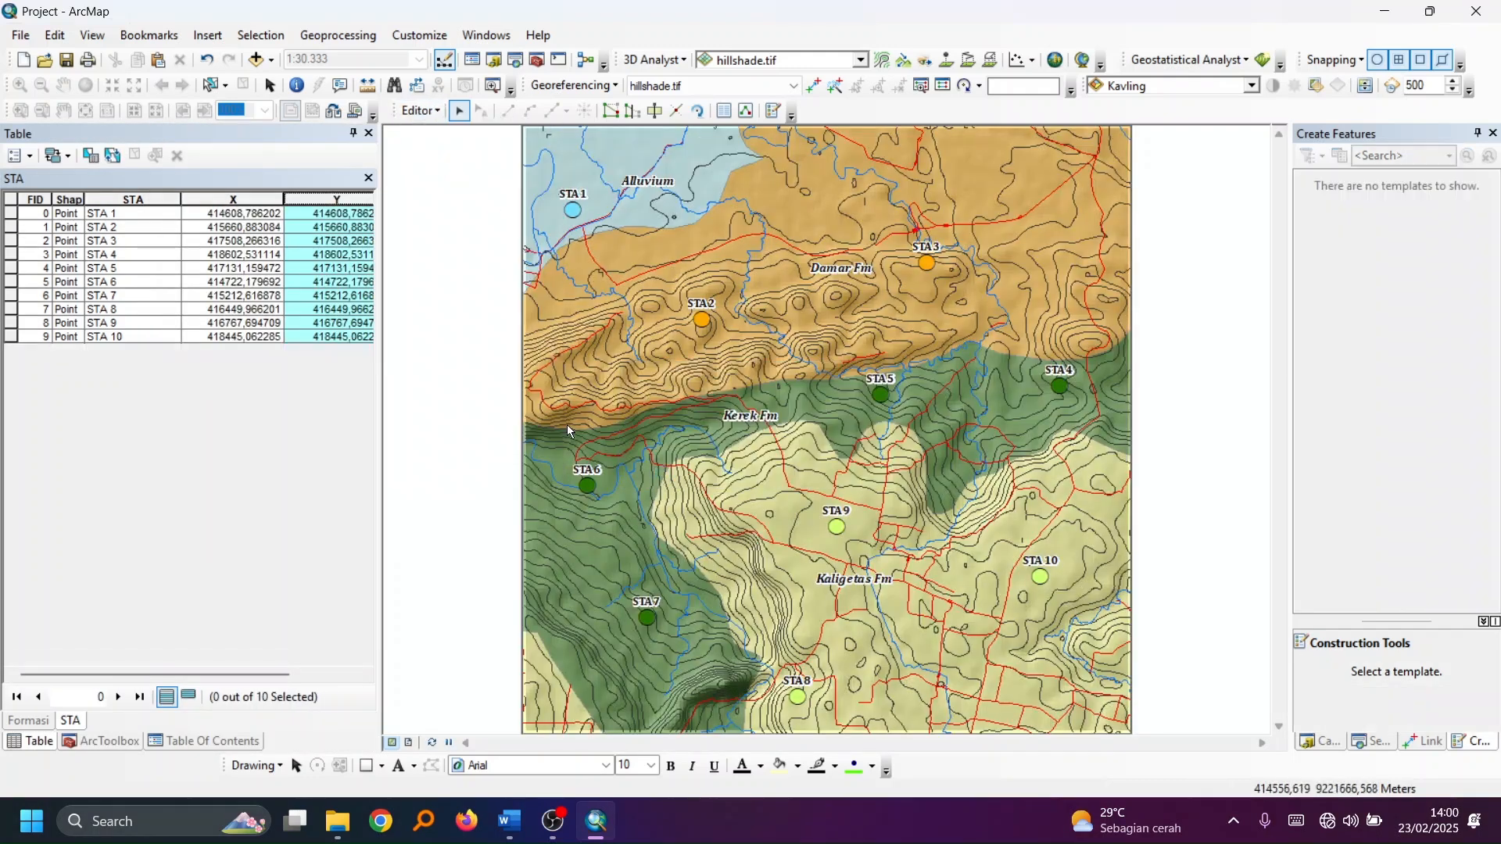
Bring the full X and Y columns of the STA attribute table into view and select the X column
left_click_drag(270, 674, 340, 674)
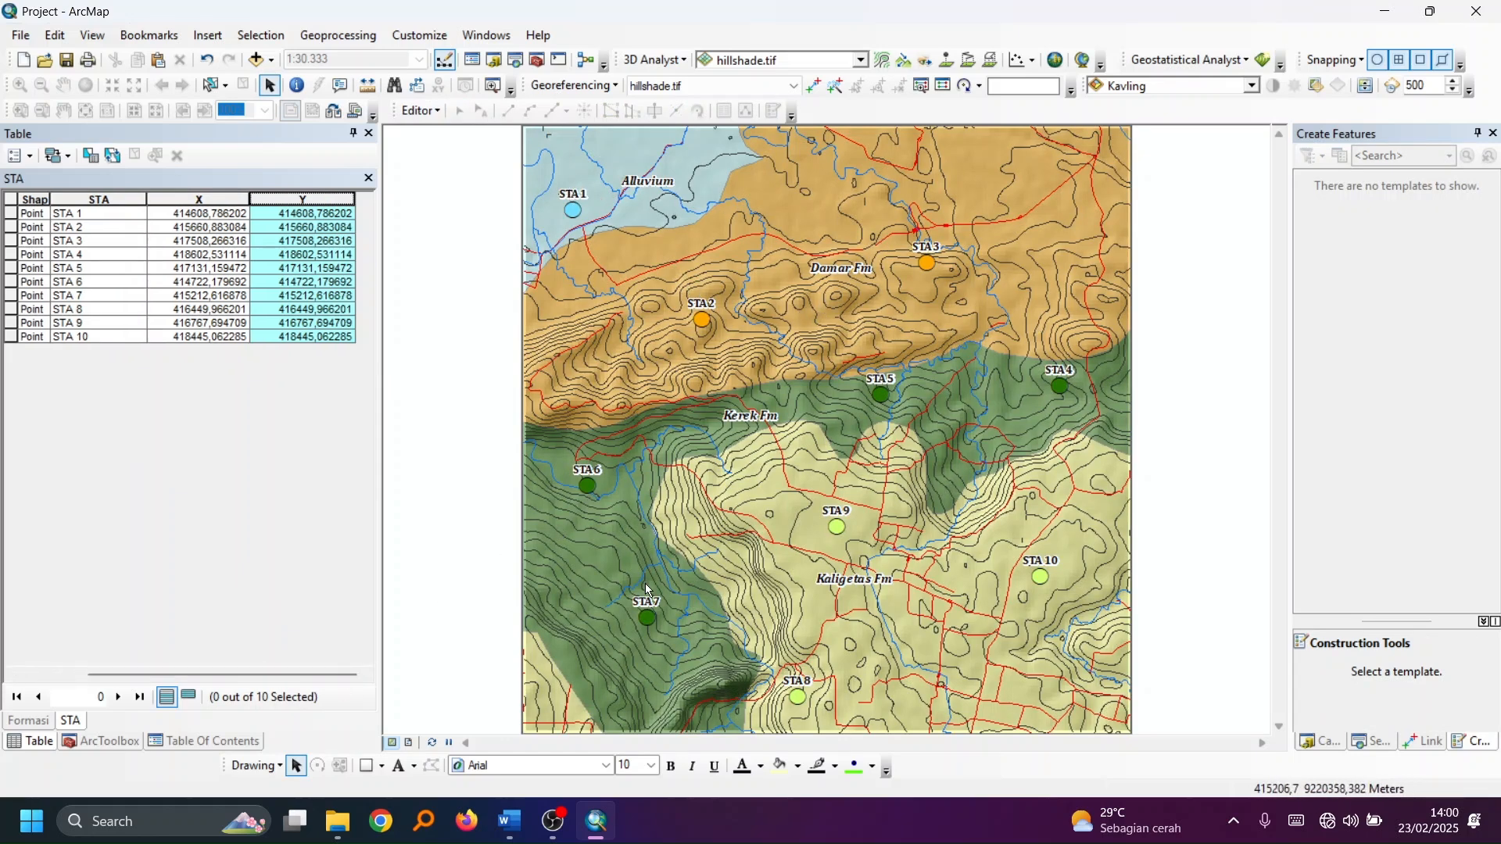
left_click(200, 199)
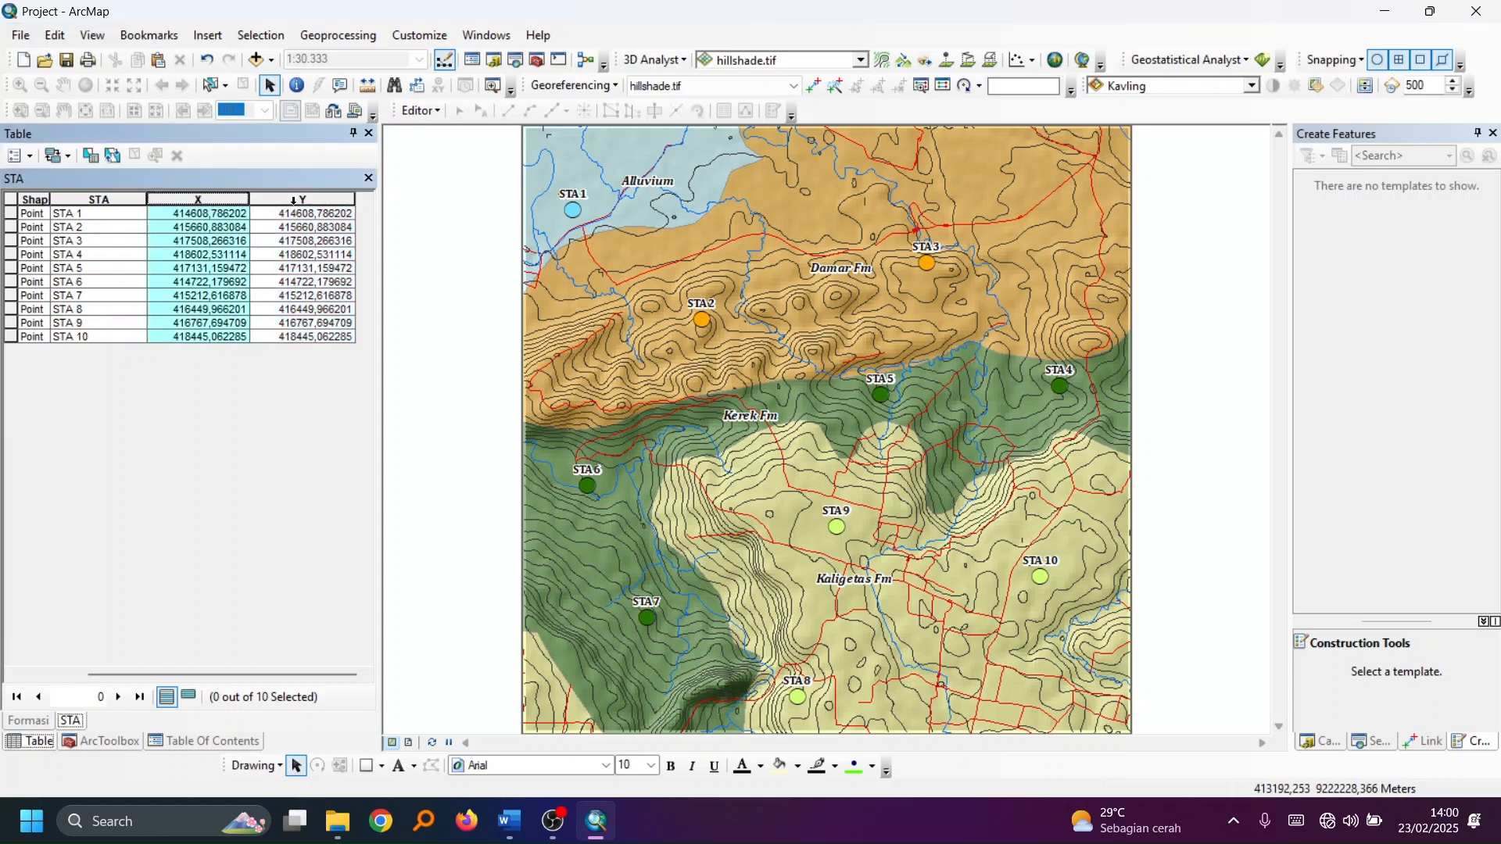